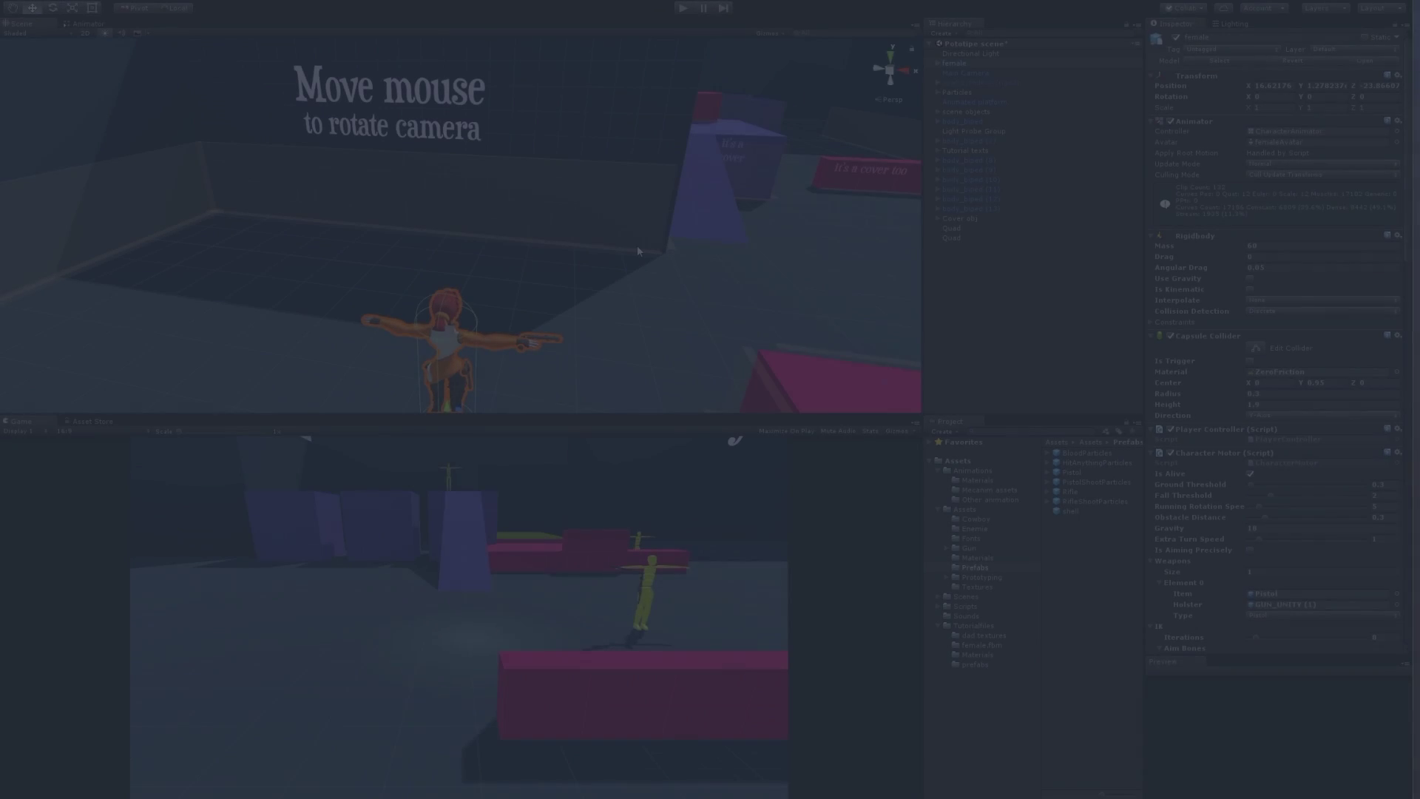
Parent the Rifle prefab under the female character's Bip001 R Hand bone
mouse_move(576, 337)
right_down()
mouse_move(529, 283)
mouse_move(692, 198)
mouse_move(689, 247)
mouse_move(731, 224)
right_up()
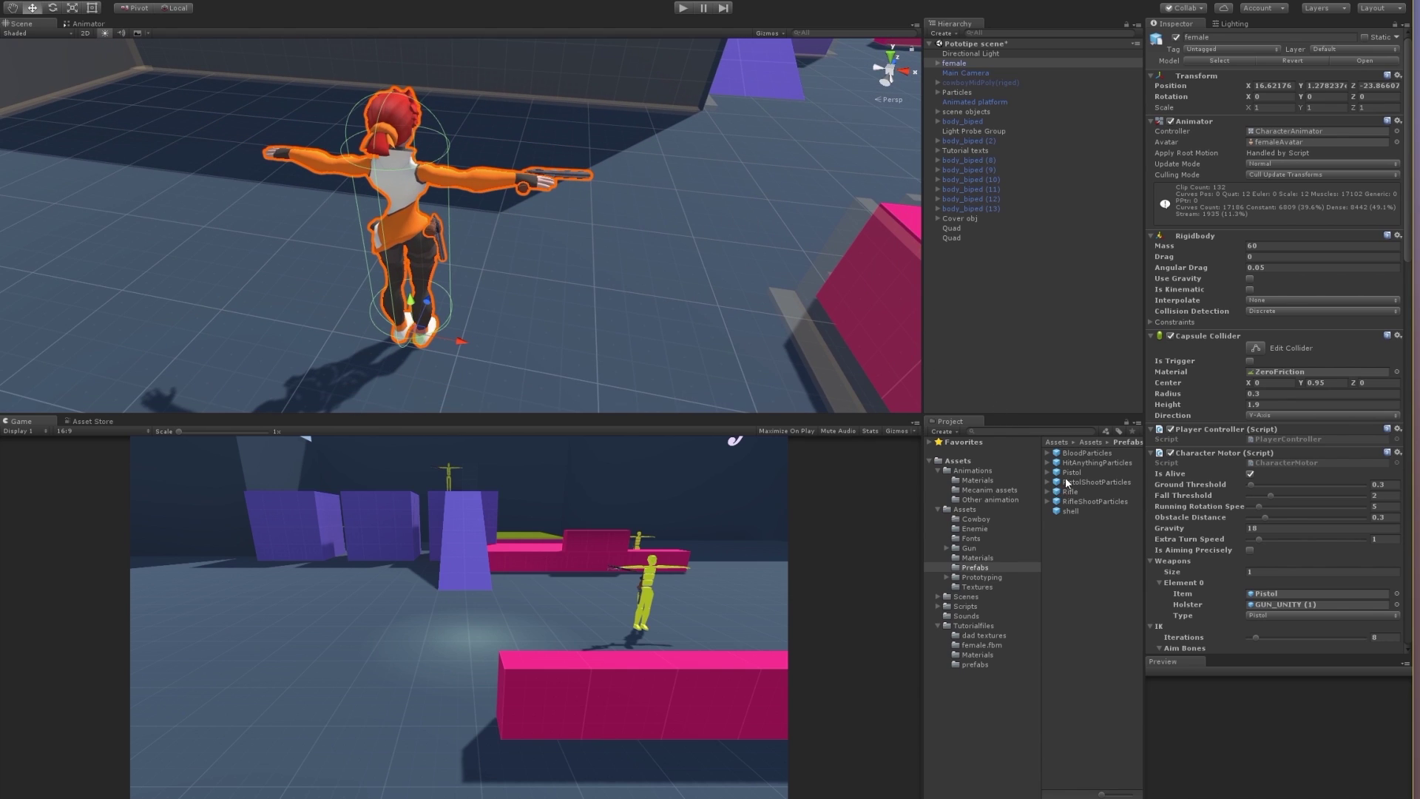
click(935, 62)
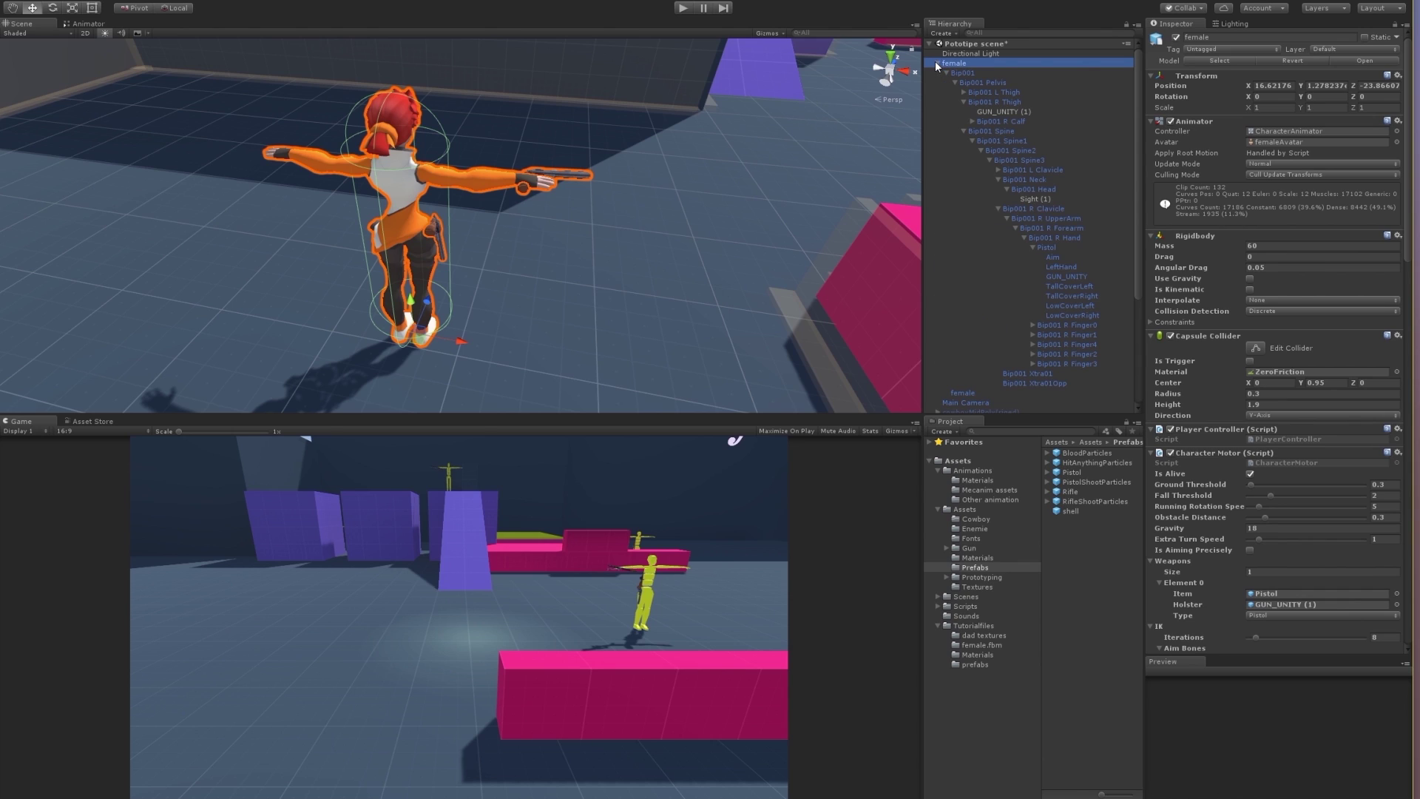
scroll(1138, 191, down, 1)
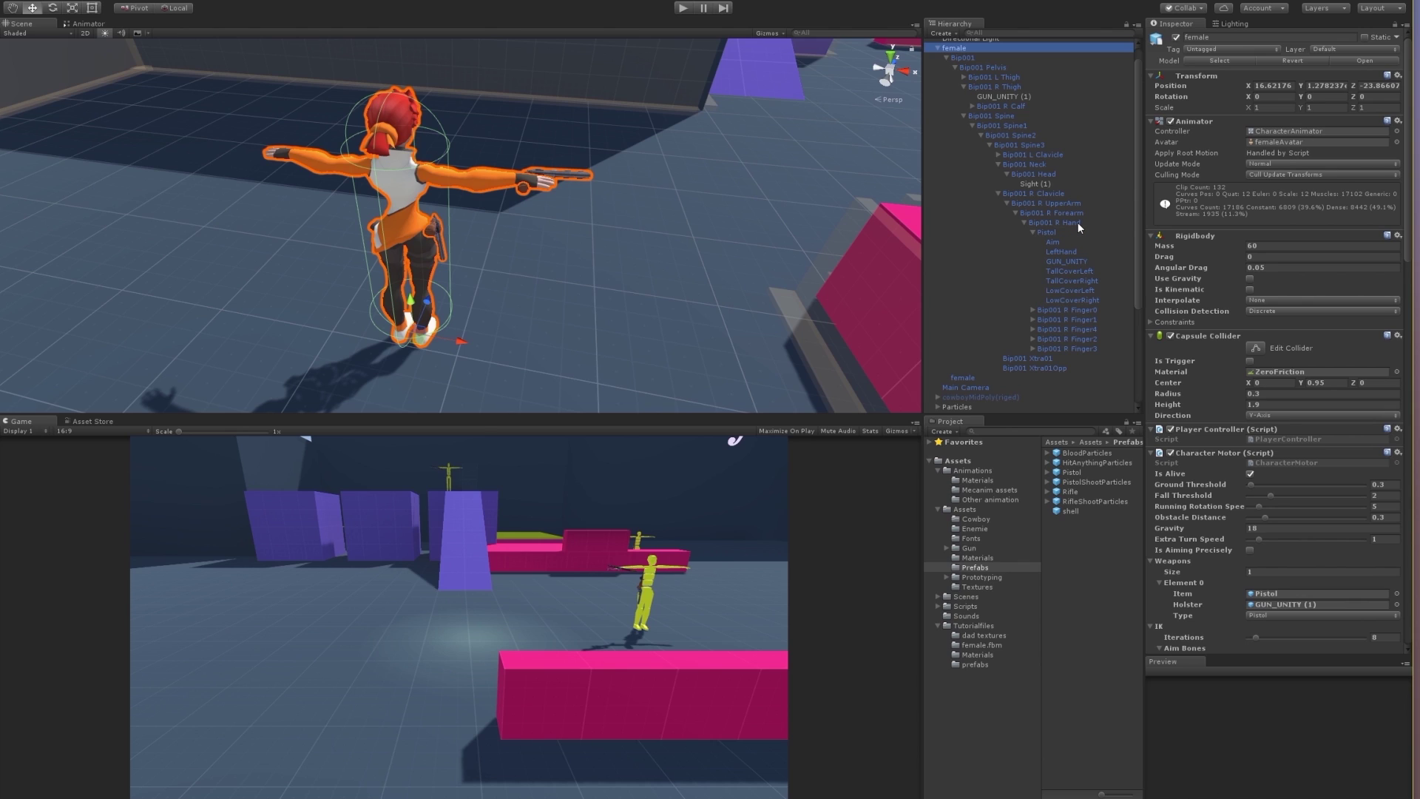
click(1077, 491)
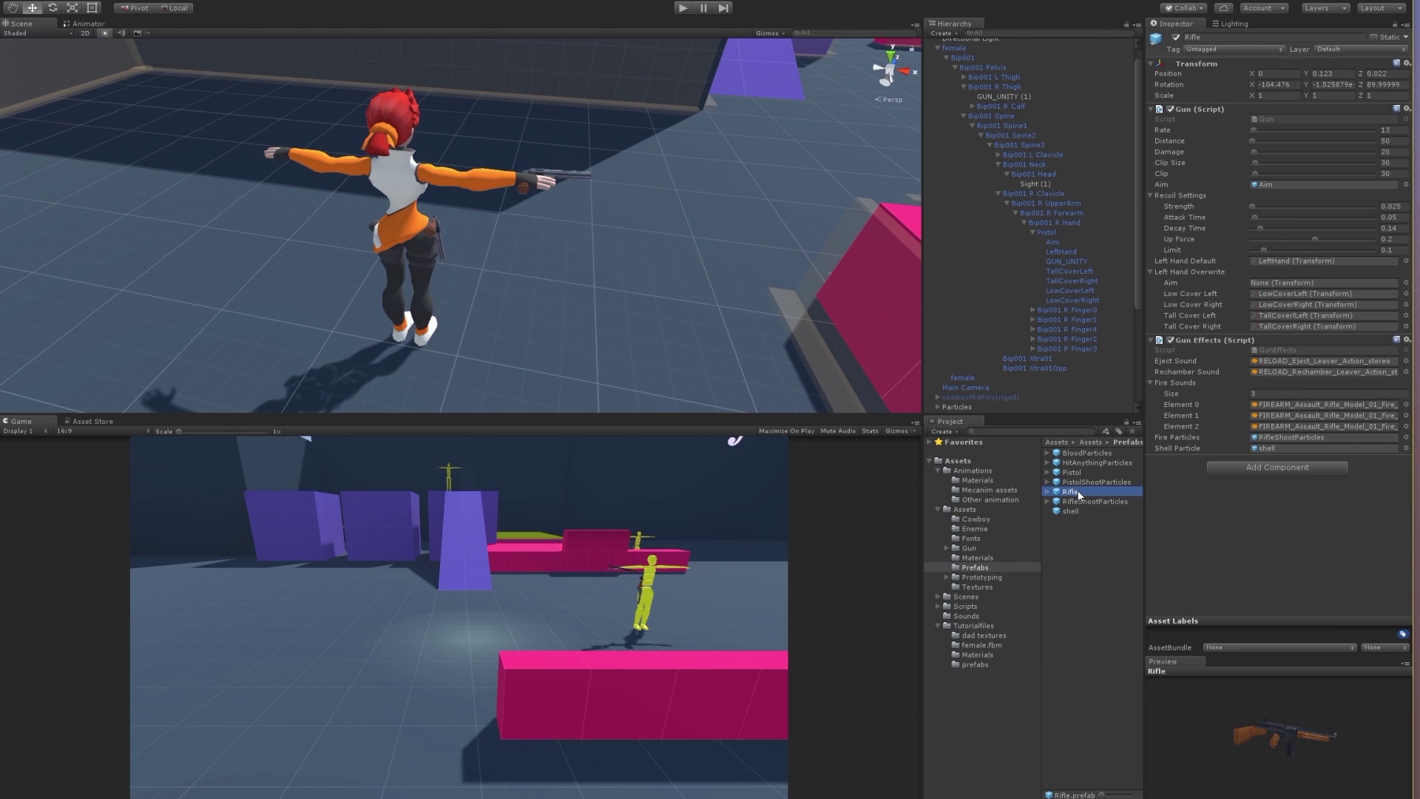
mouse_move(1303, 737)
mouse_down()
mouse_move(1265, 687)
mouse_move(1318, 756)
mouse_move(1327, 715)
mouse_move(1324, 744)
mouse_up()
drag(1081, 490, 1069, 233)
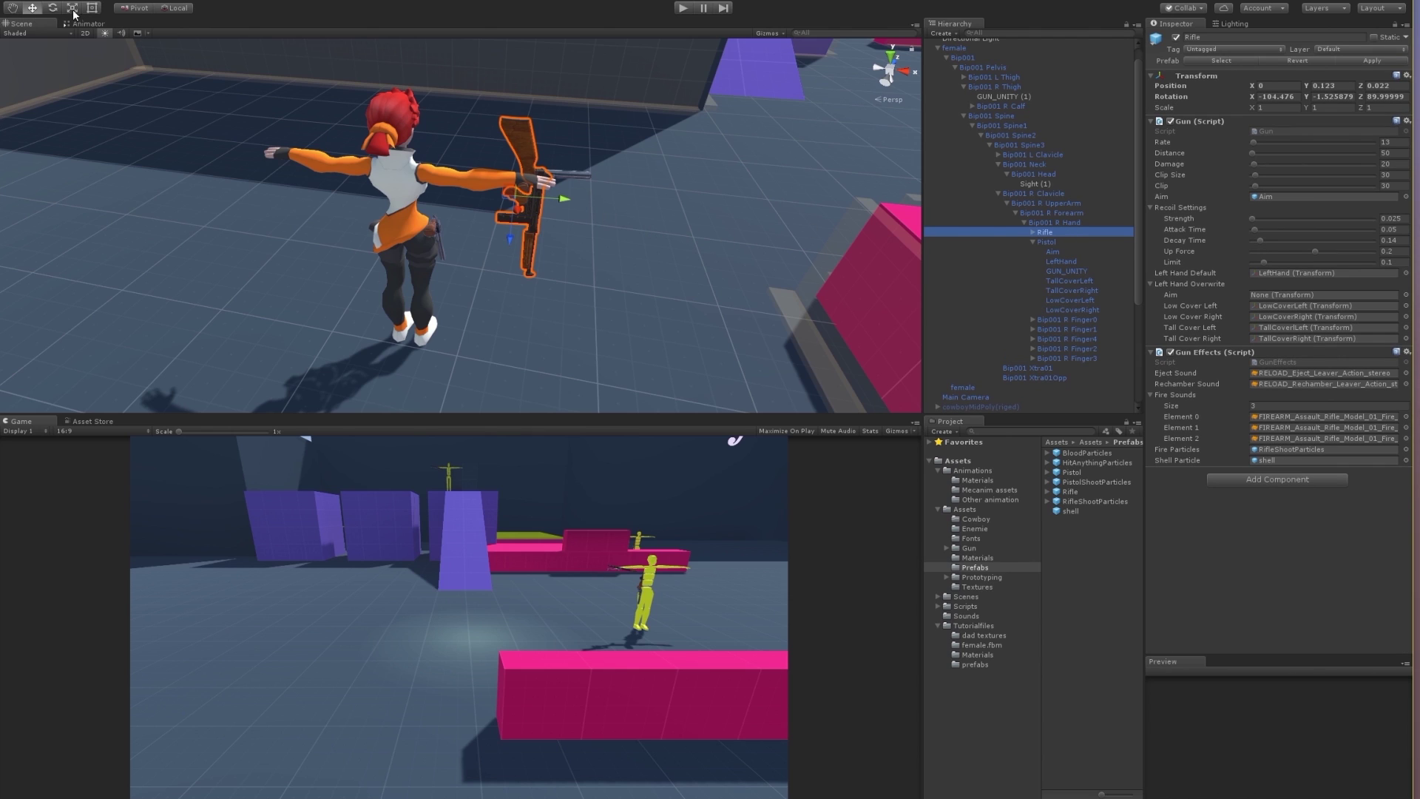
Rotate and nudge the rifle so it lies horizontal and points forward in her grip
key(e)
drag(522, 186, 523, 49)
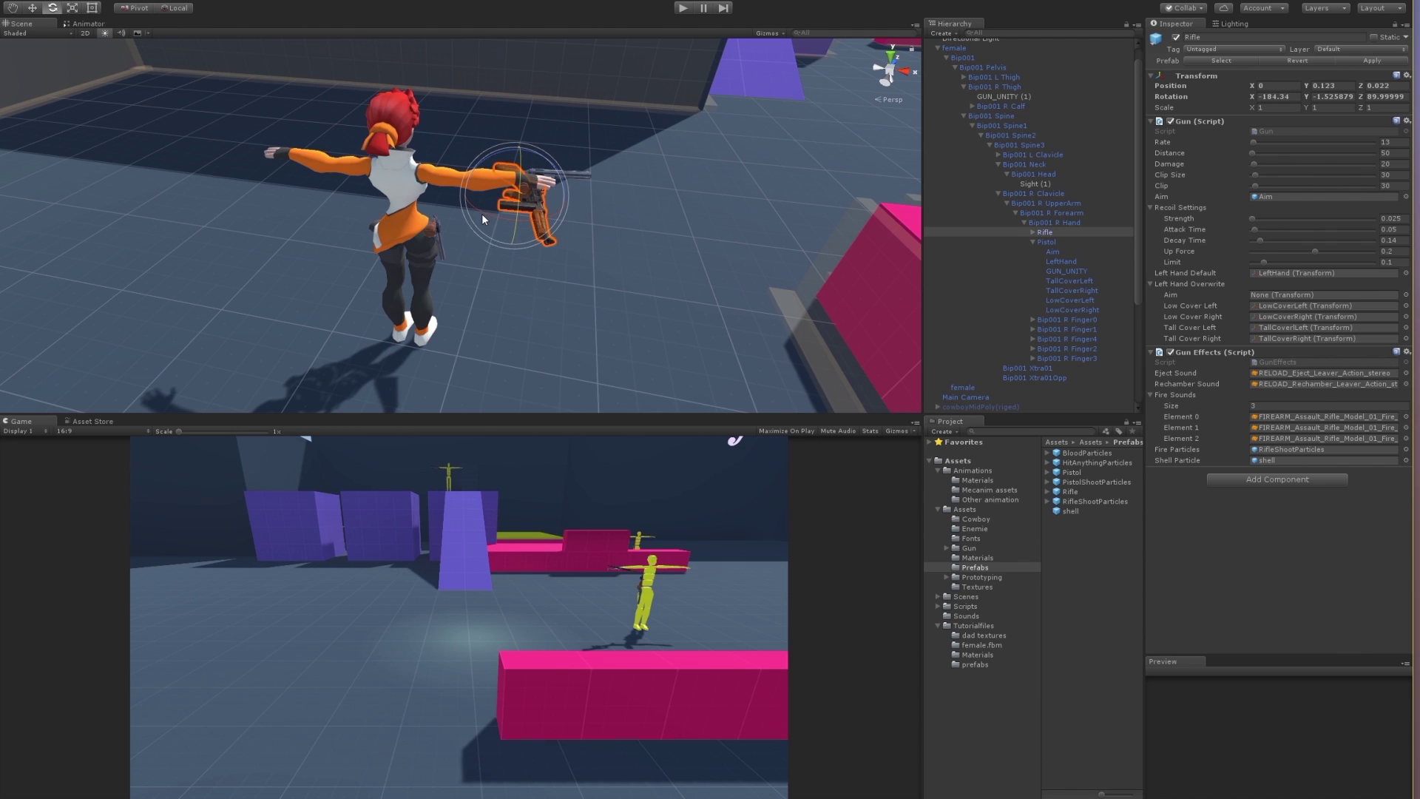
mouse_move(481, 213)
mouse_down()
mouse_move(619, 200)
mouse_move(606, 212)
mouse_up()
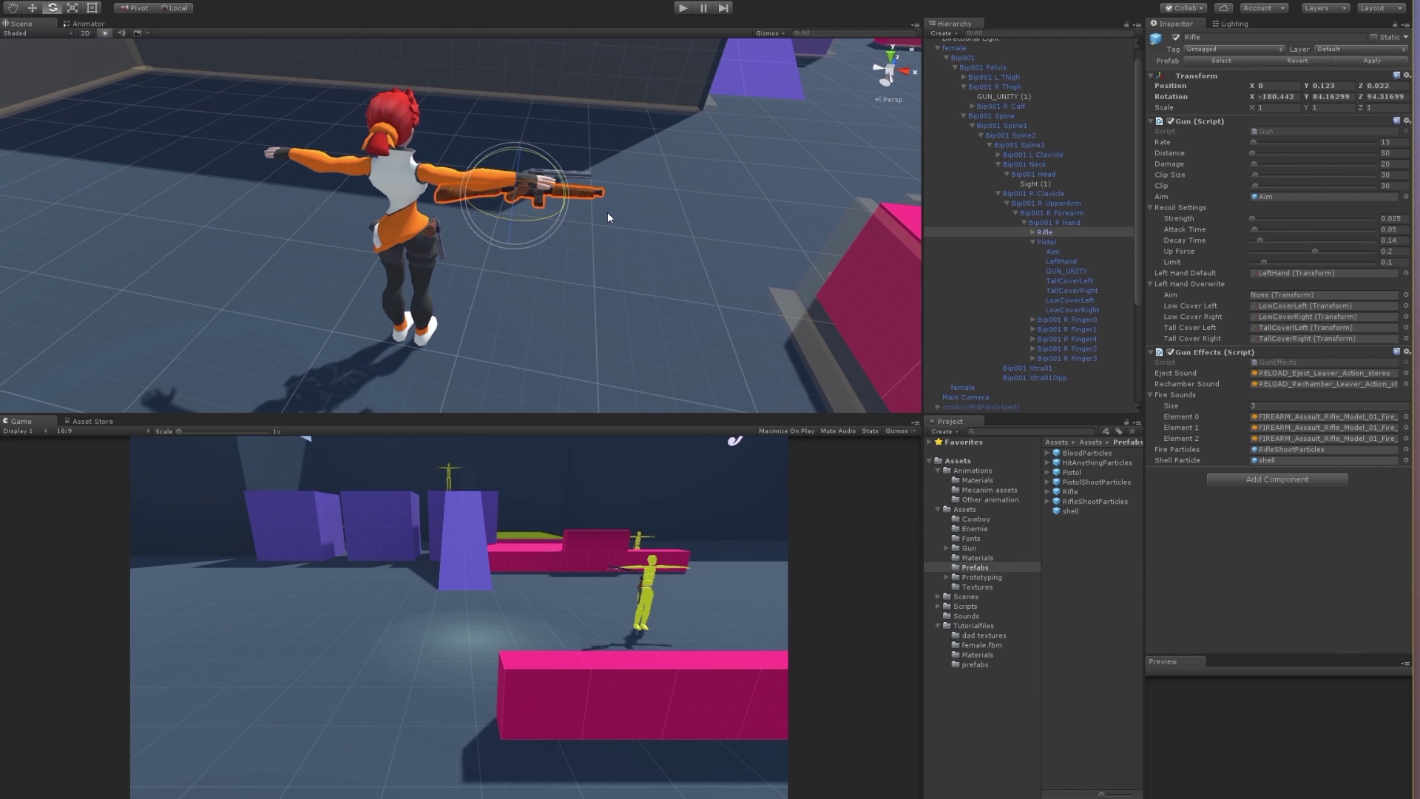
click(32, 8)
mouse_move(524, 188)
mouse_down()
mouse_move(540, 180)
mouse_move(432, 226)
mouse_move(499, 174)
mouse_up()
scroll(540, 180, up, 3)
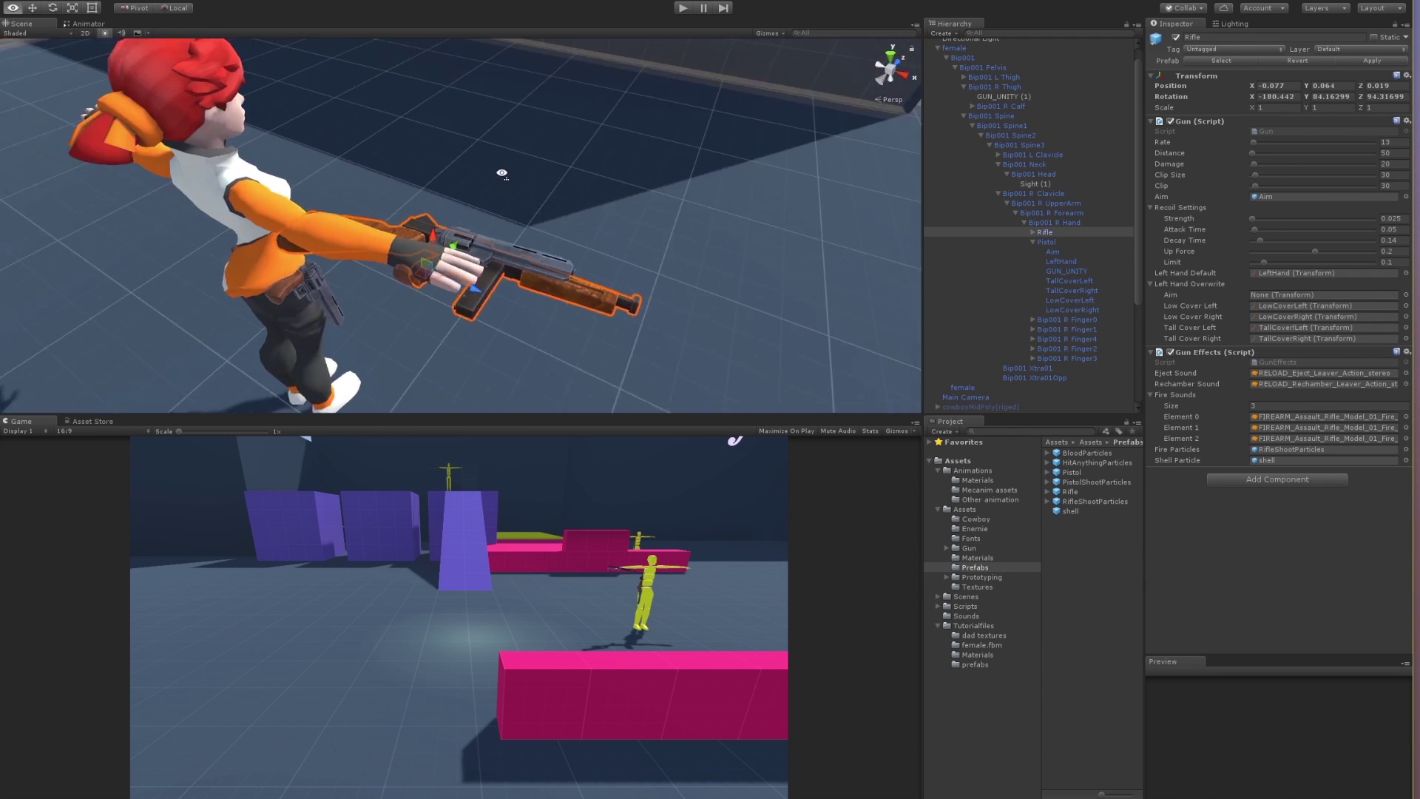
scroll(498, 173, up, 5)
scroll(550, 275, down, 3)
scroll(549, 274, down, 2)
scroll(592, 269, up, 3)
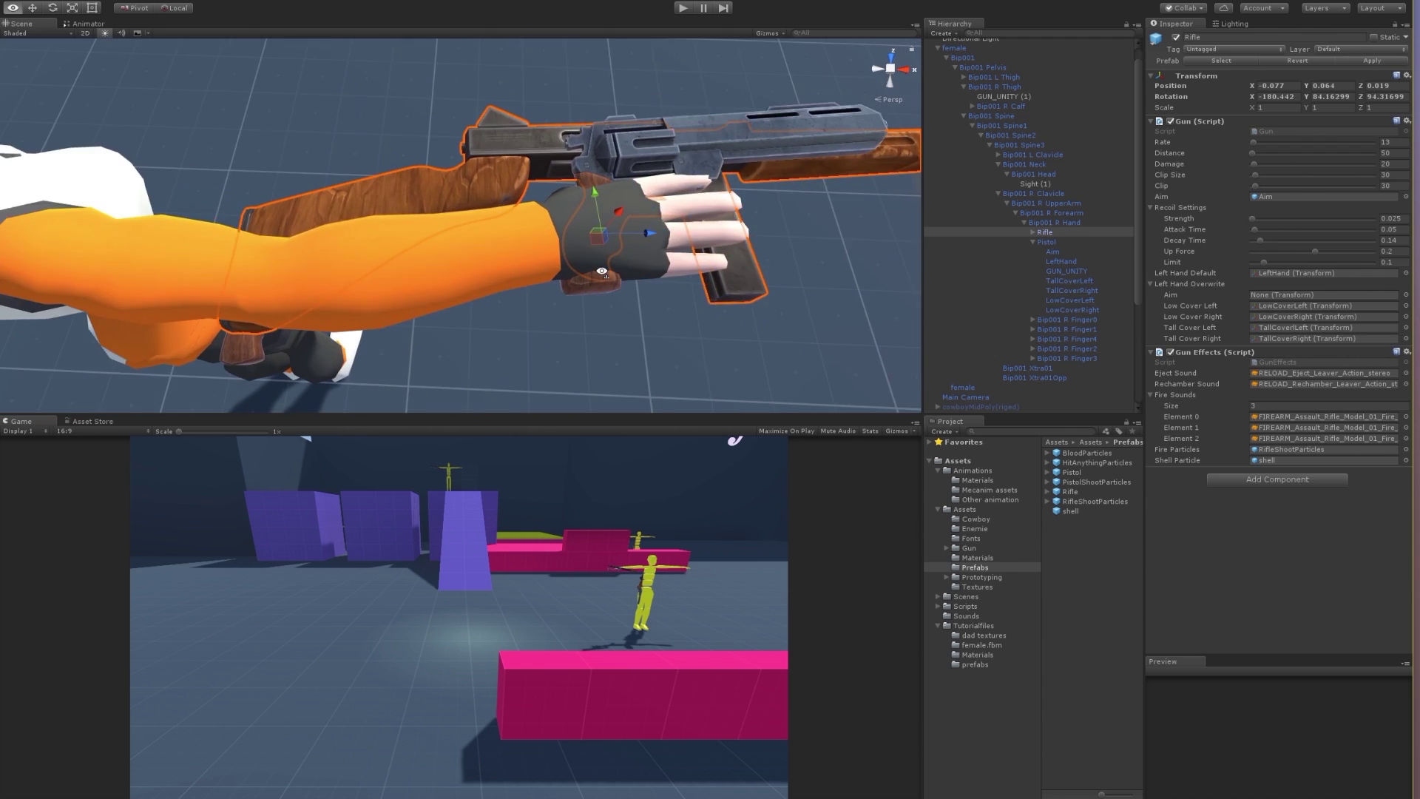
scroll(593, 270, down, 3)
alt+drag(602, 270, 598, 283)
scroll(598, 282, up, 4)
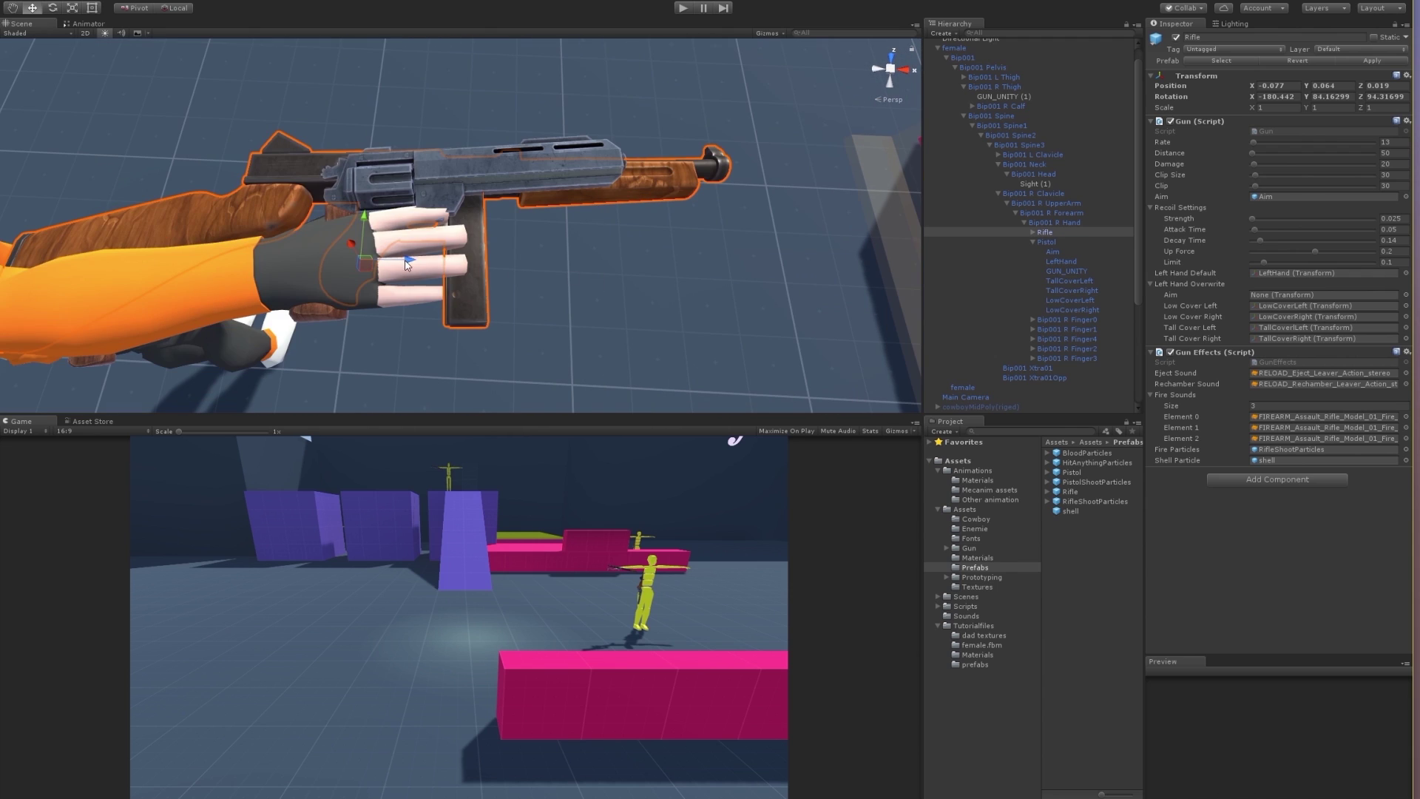
mouse_move(406, 264)
mouse_down()
mouse_move(521, 261)
mouse_move(410, 274)
mouse_move(428, 267)
mouse_move(391, 231)
mouse_move(439, 271)
mouse_up()
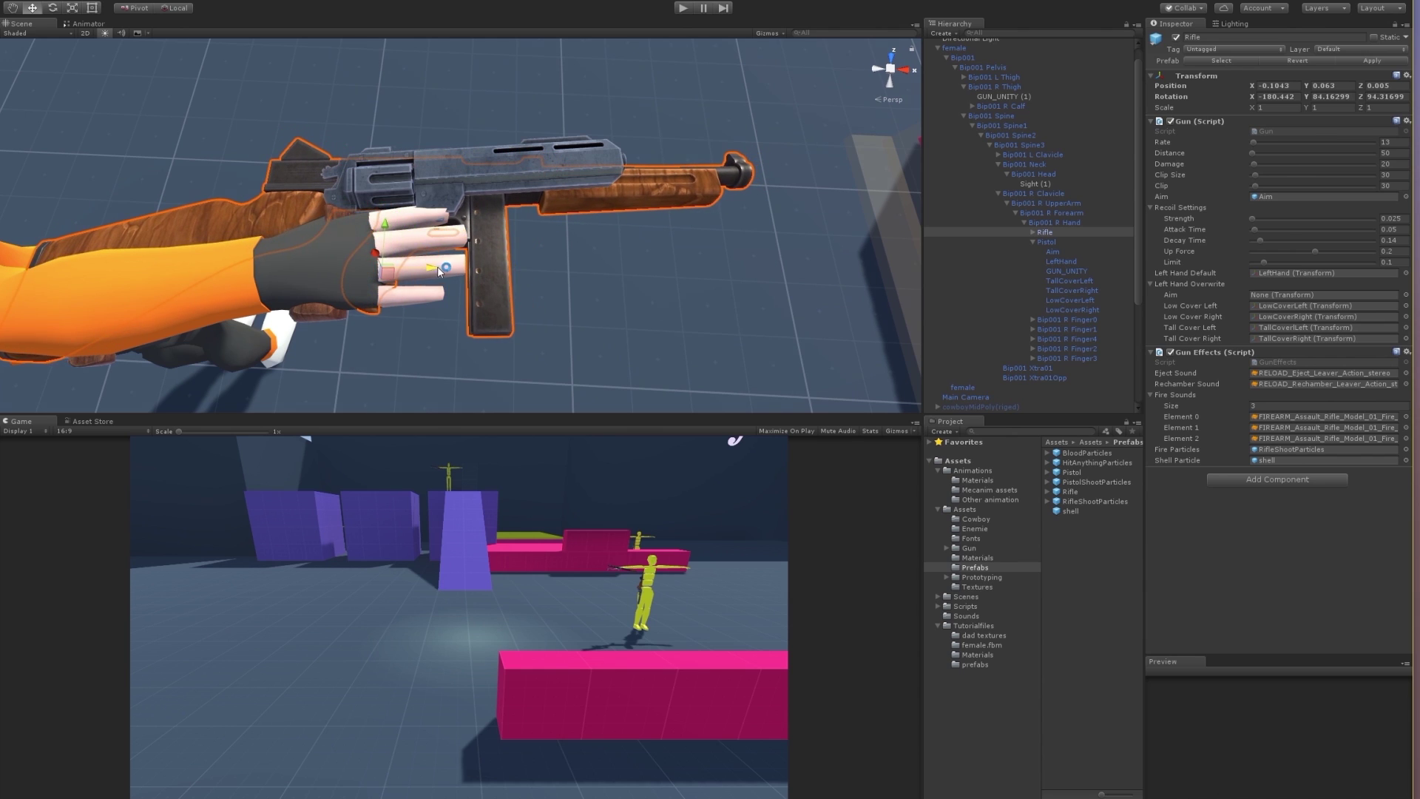
scroll(447, 248, down, 5)
alt+drag(422, 140, 396, 117)
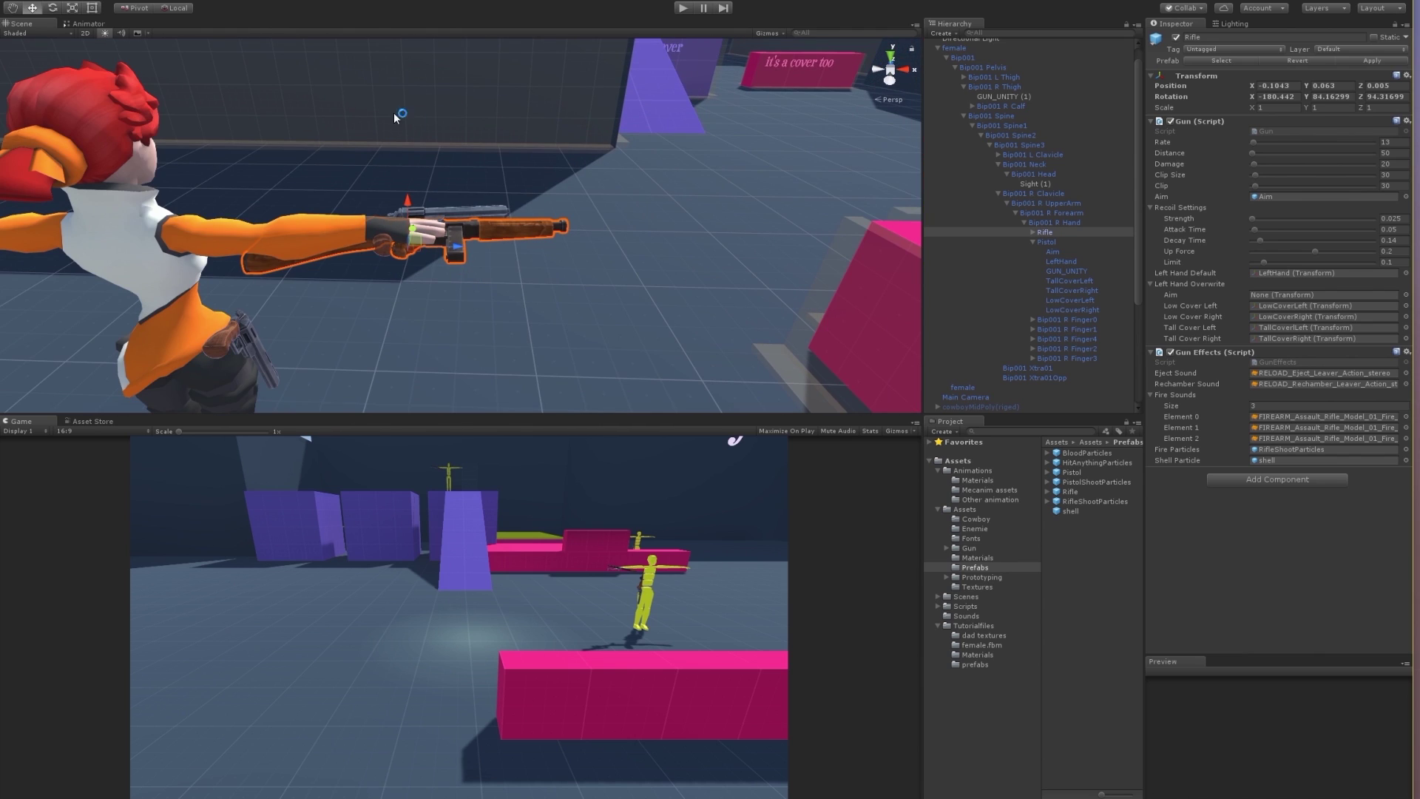
click(52, 10)
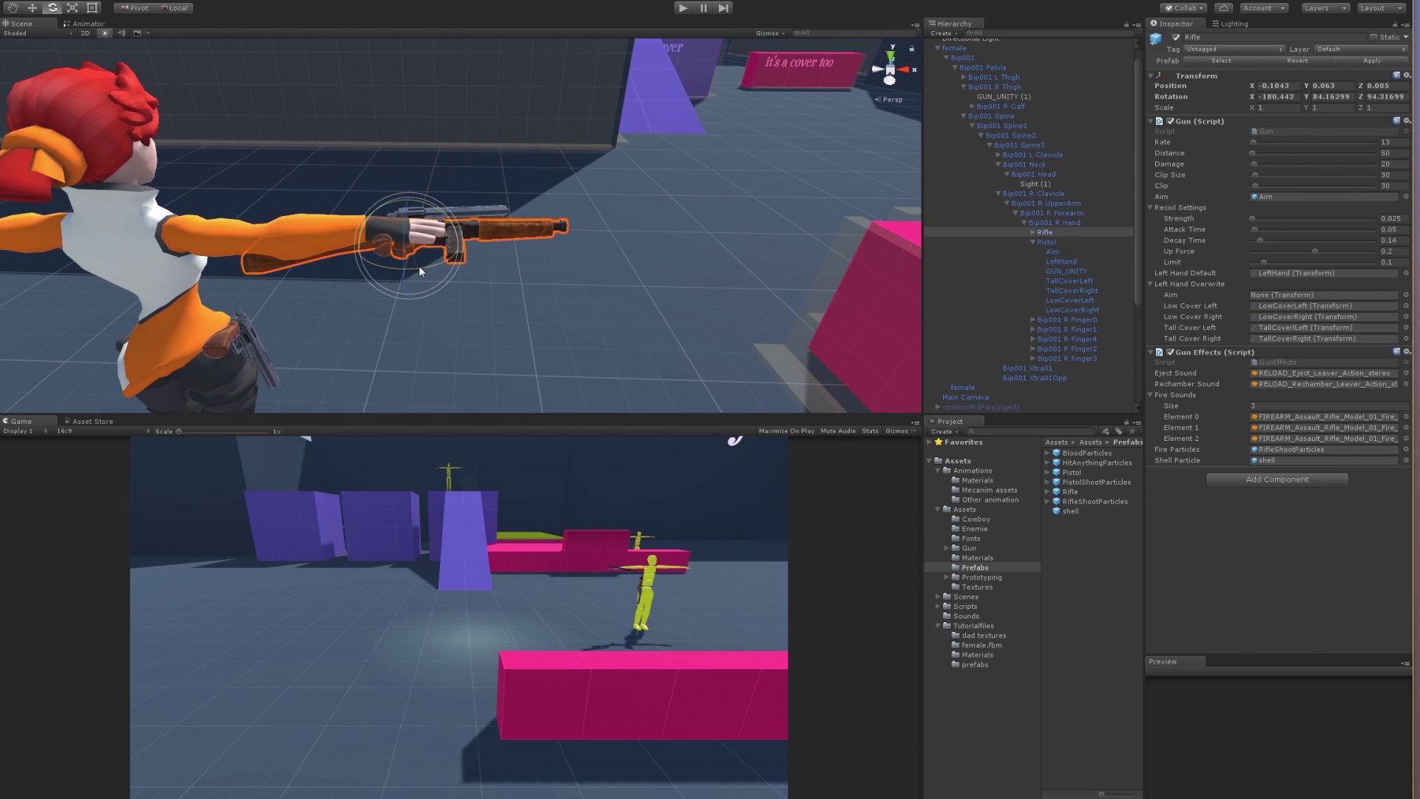
drag(419, 266, 426, 263)
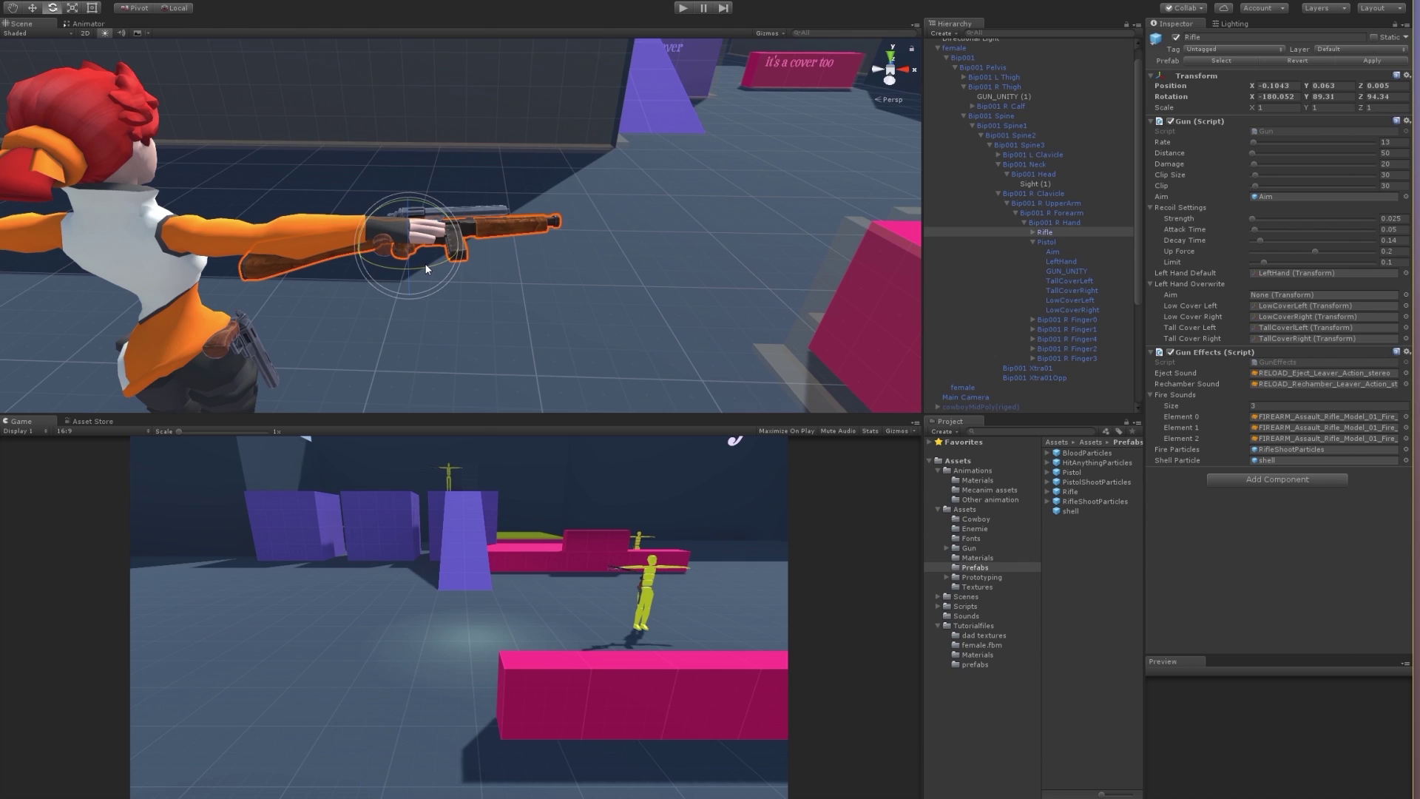
drag(427, 267, 425, 263)
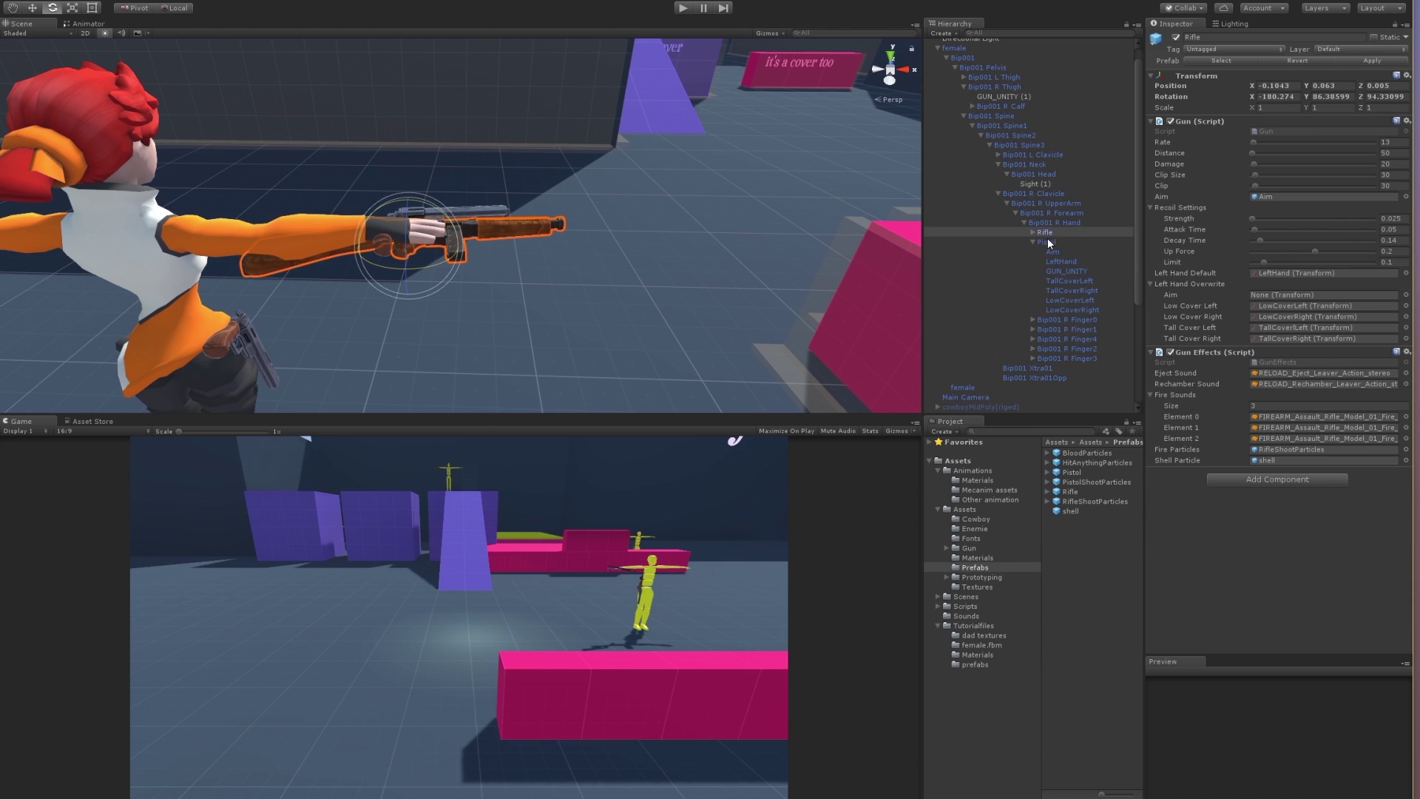
click(33, 9)
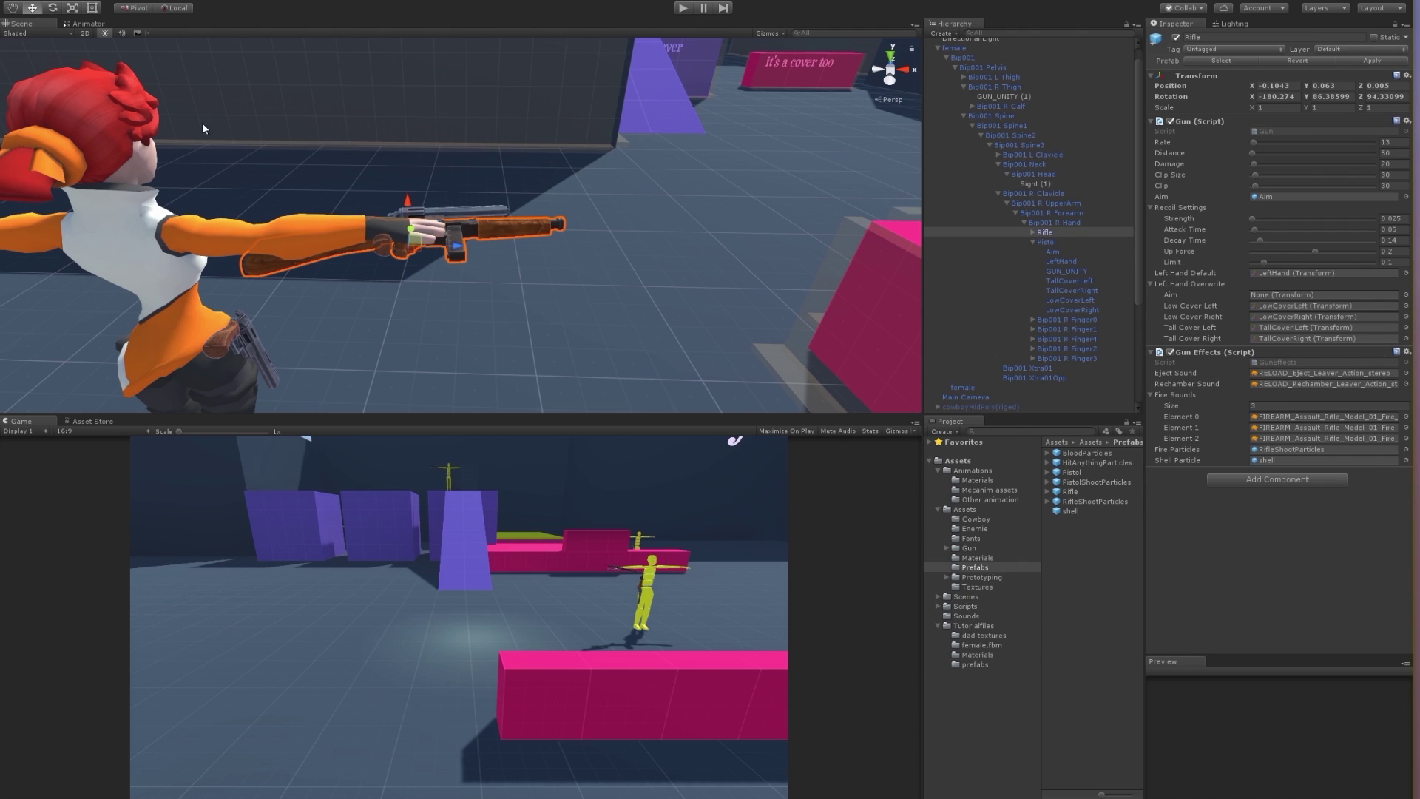
drag(452, 244, 456, 249)
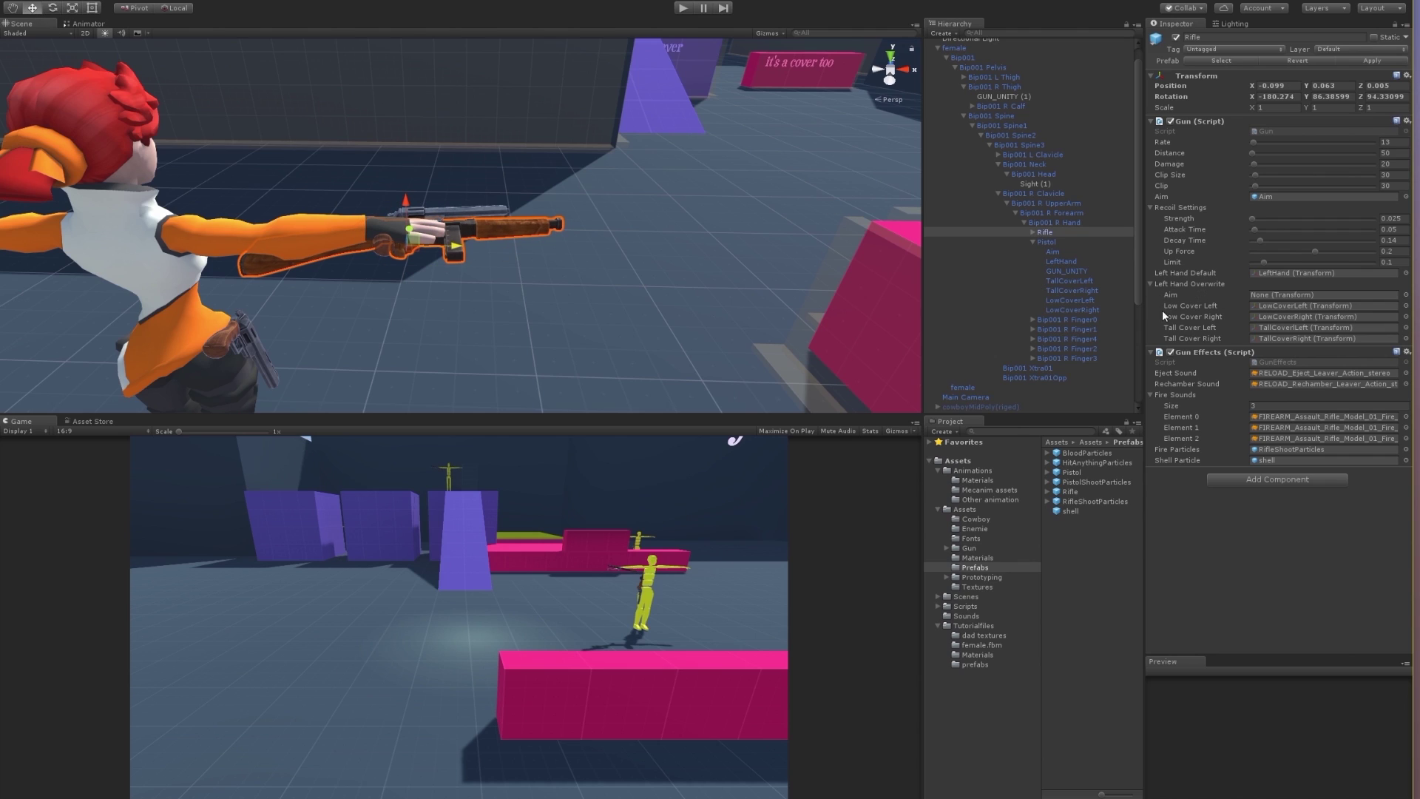
Duplicate the rifle's thompson_lowpoly (1) mesh and parent the copy to Bip001 Spine1
click(1033, 232)
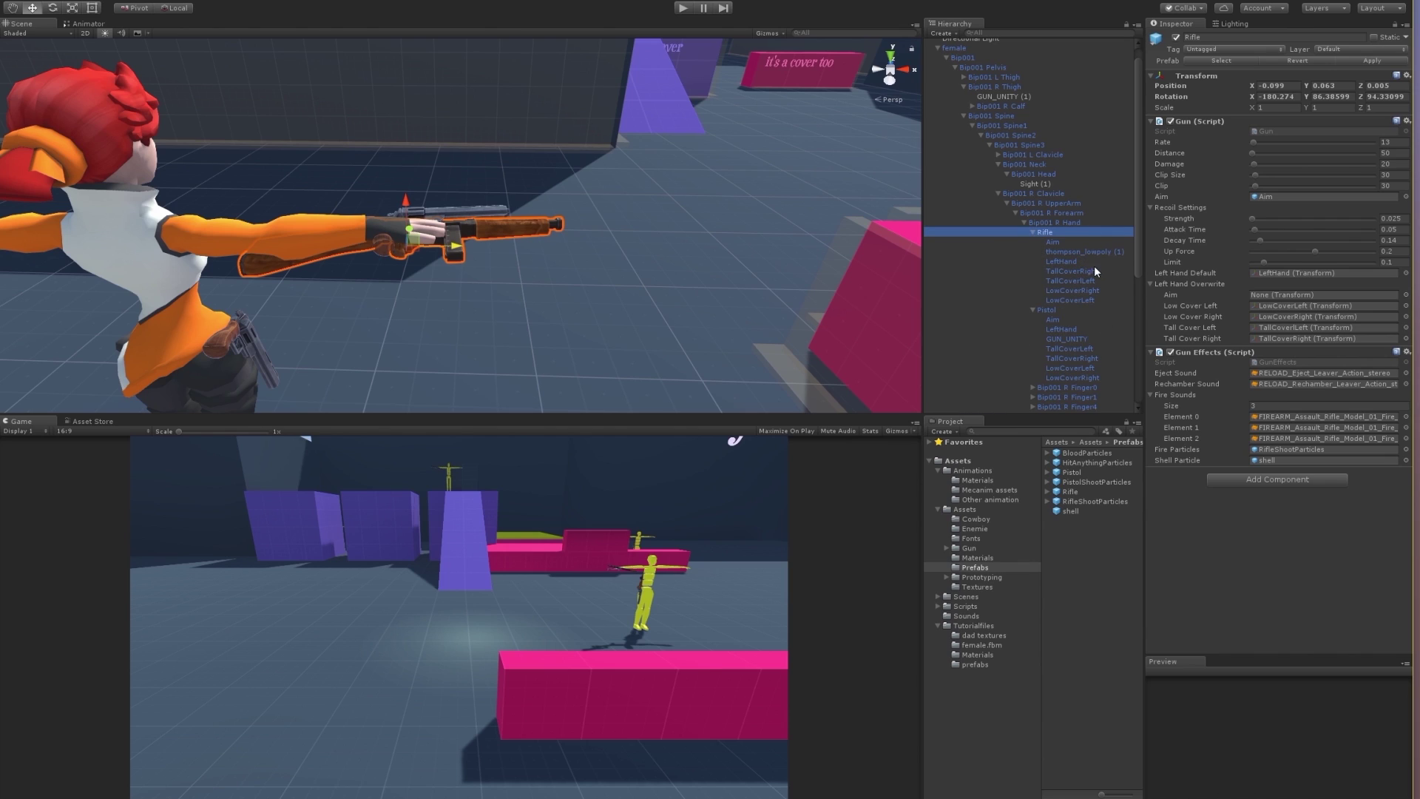
click(1089, 252)
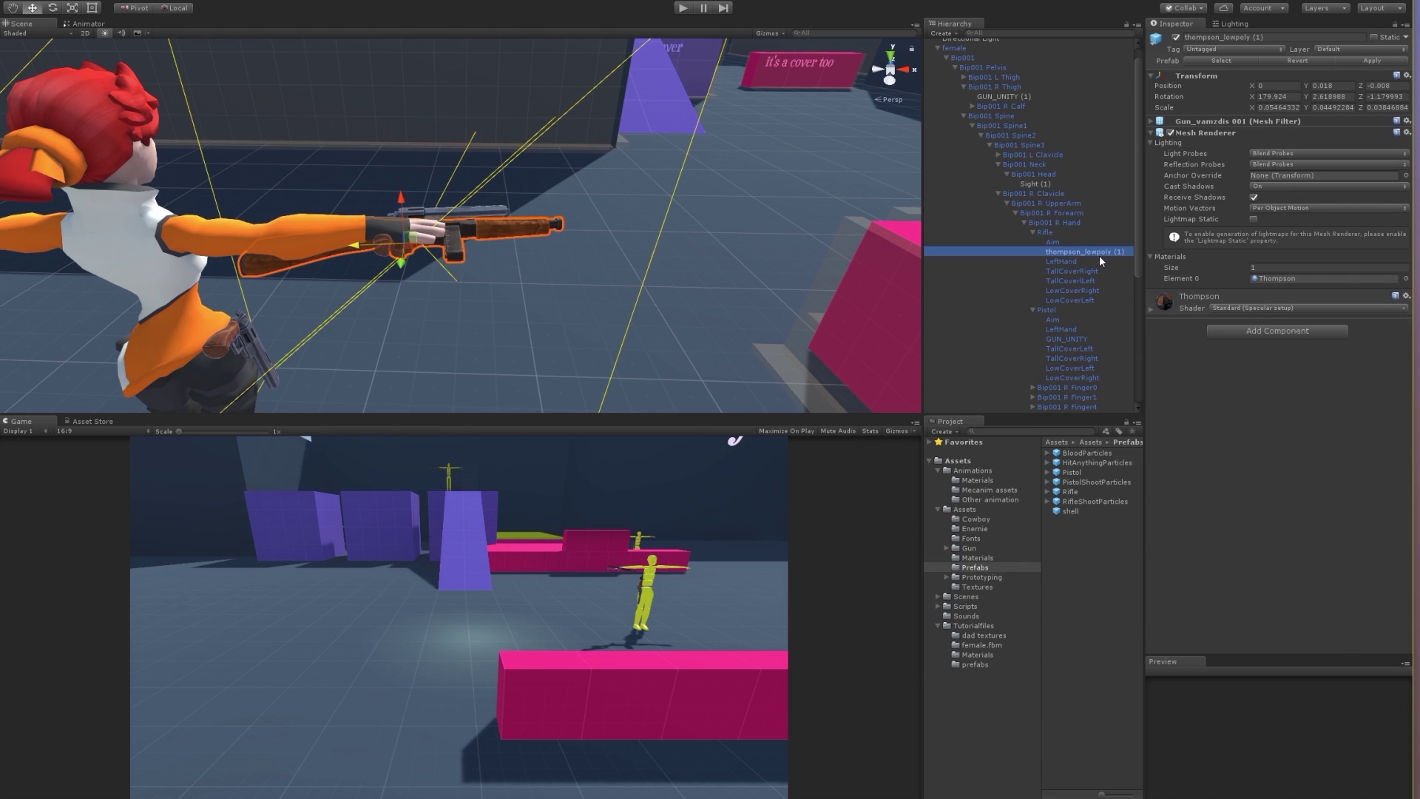
key(ctrl+d)
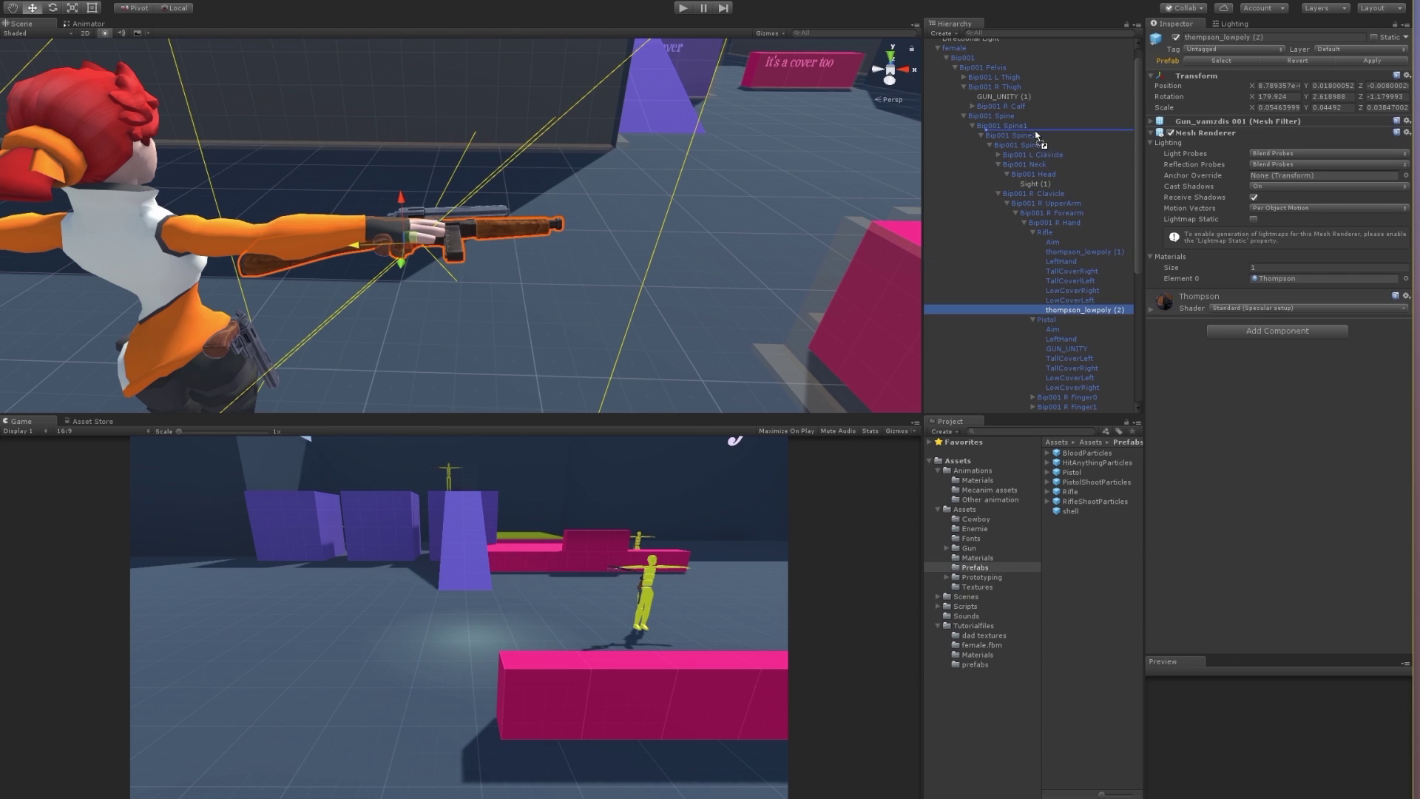
drag(1090, 298, 1034, 139)
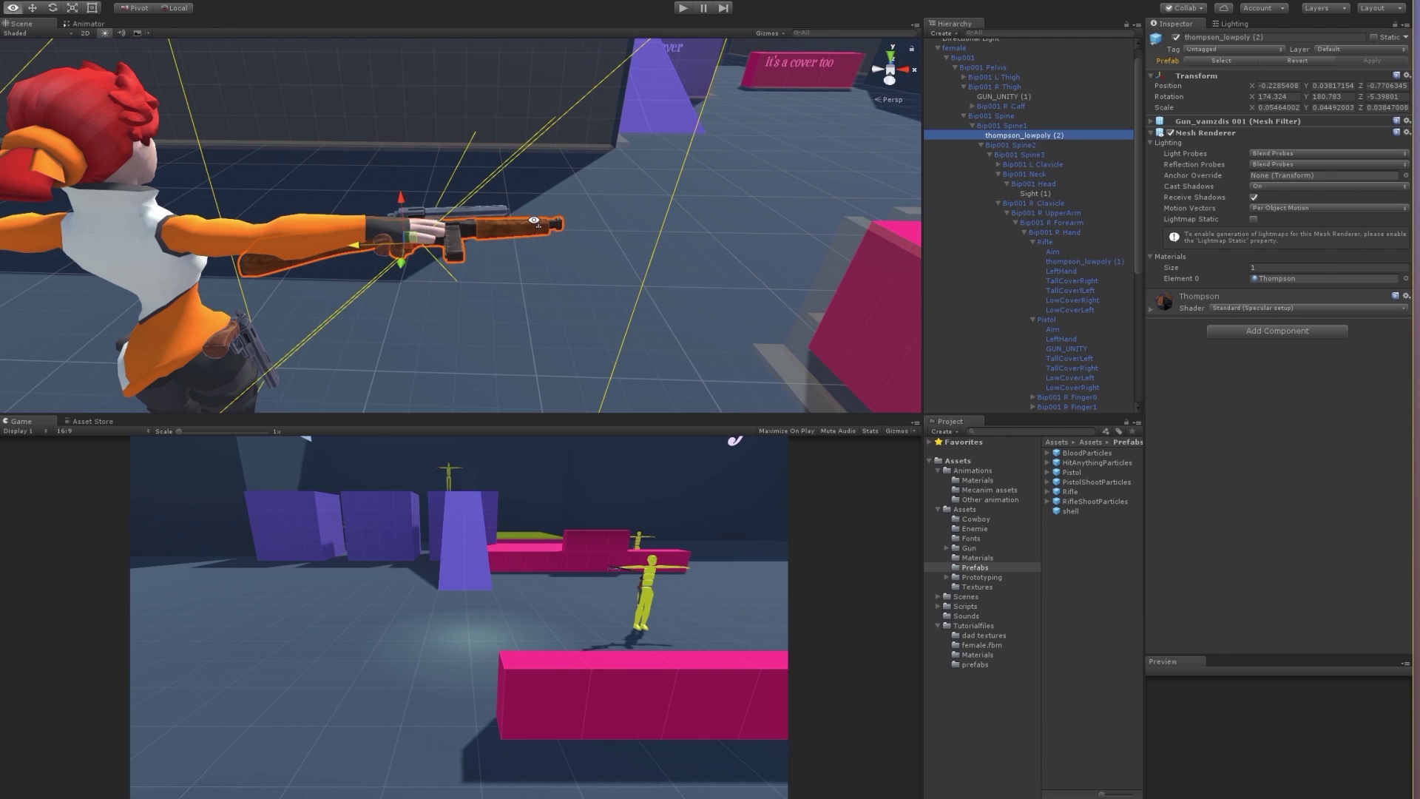
alt+scroll(536, 223, down, 5)
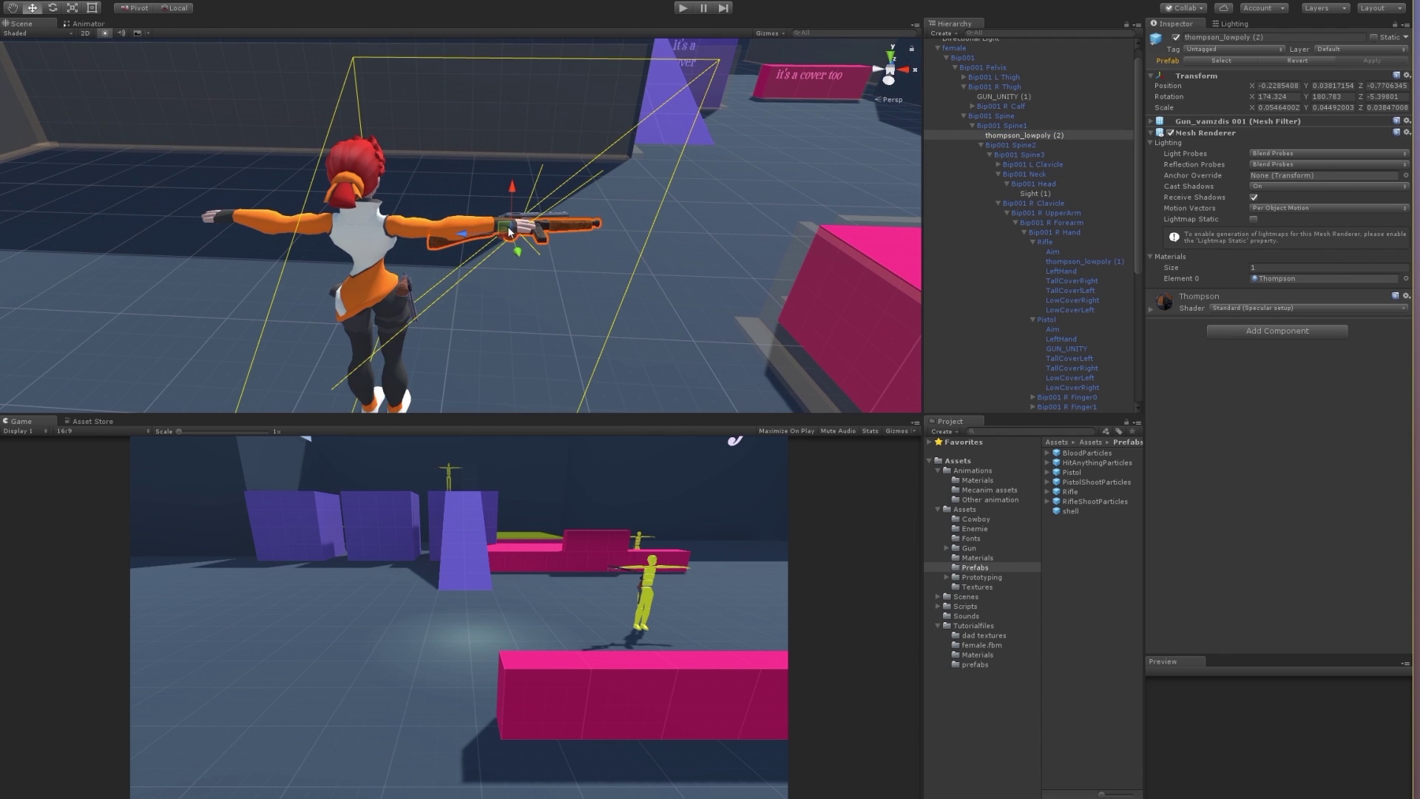
Move and rotate the copied Thompson so it hangs diagonally across her back
mouse_move(508, 232)
mouse_down()
mouse_move(398, 314)
mouse_move(355, 278)
mouse_up()
click(52, 7)
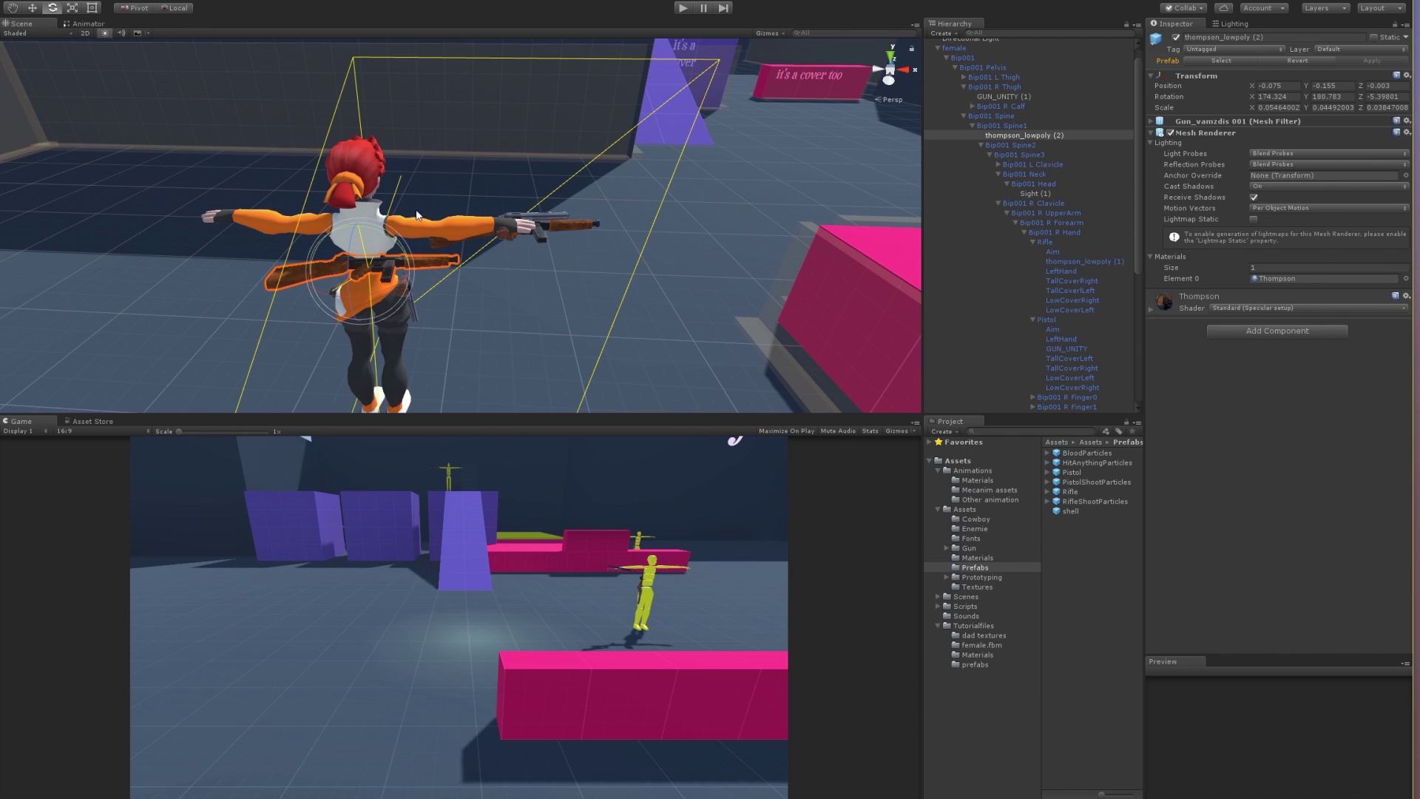
mouse_move(388, 253)
mouse_down()
mouse_move(412, 283)
mouse_move(333, 173)
mouse_up()
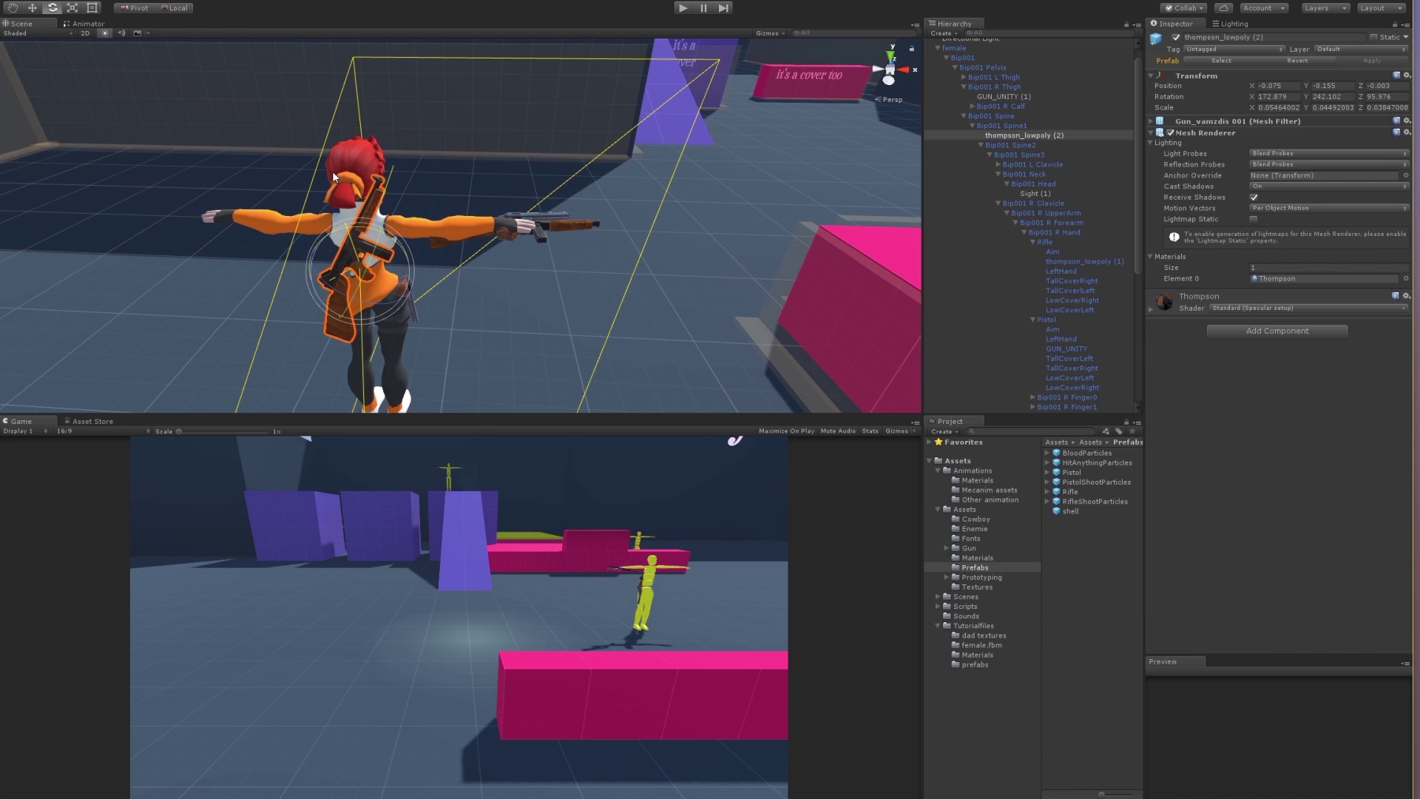
drag(332, 170, 335, 270)
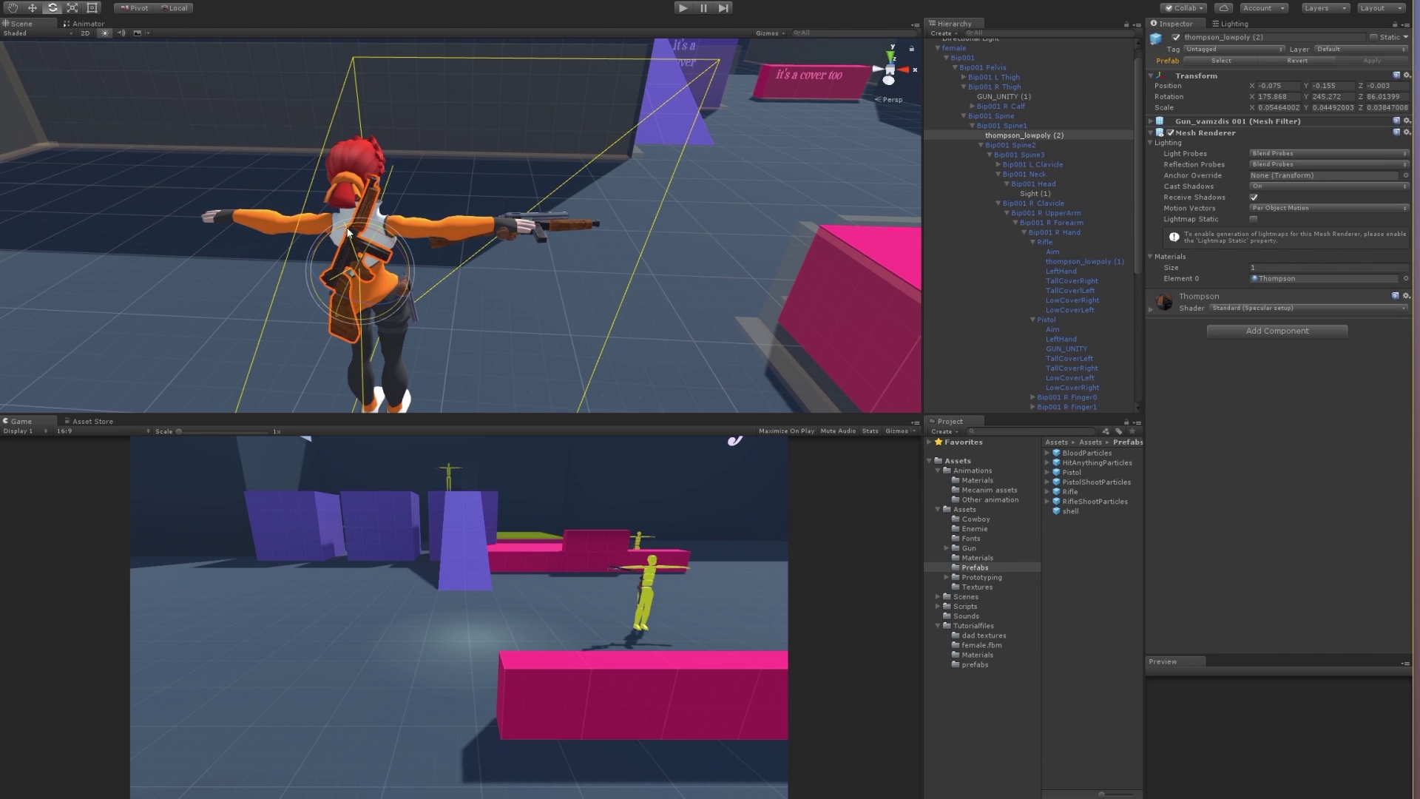
alt+drag(445, 222, 626, 191)
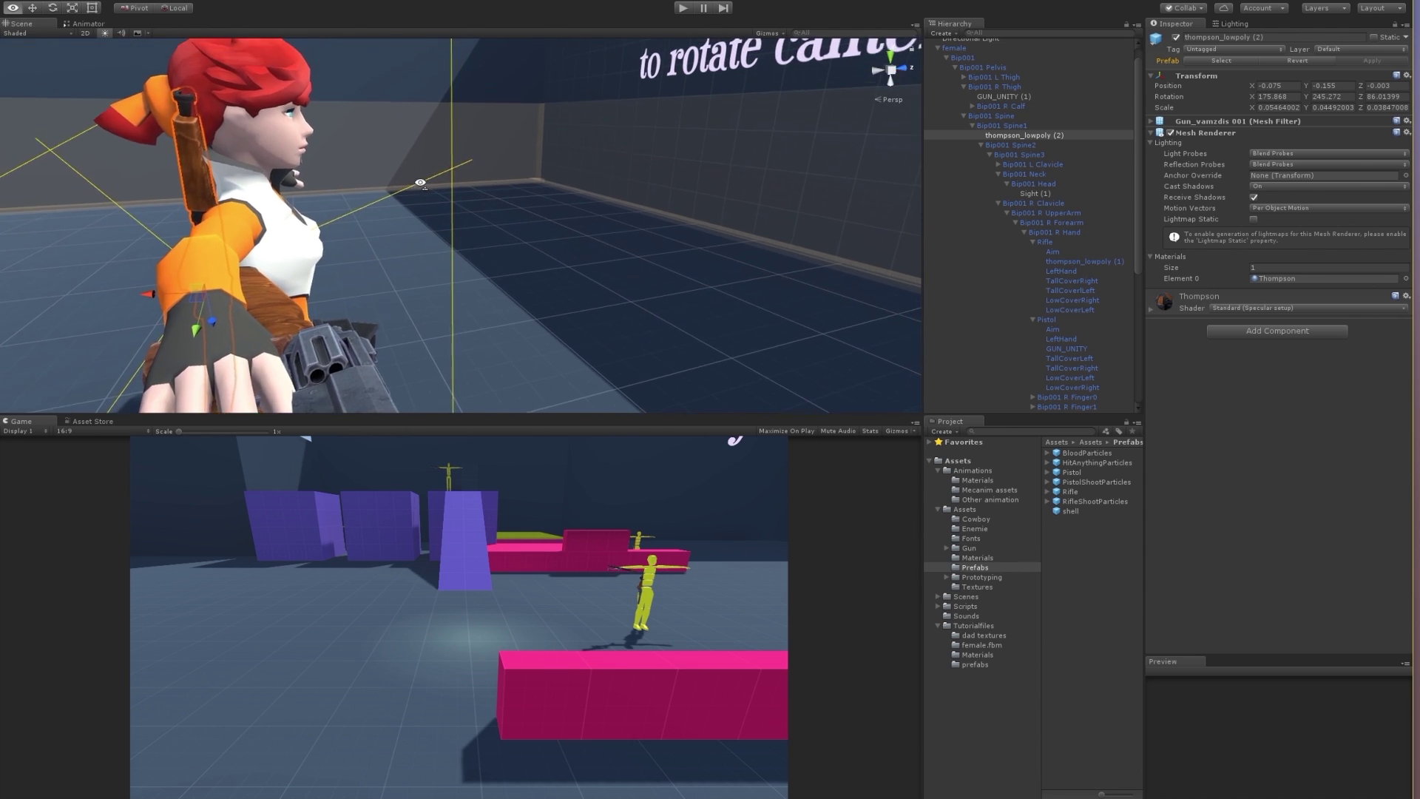
scroll(627, 190, up, 3)
scroll(627, 191, down, 3)
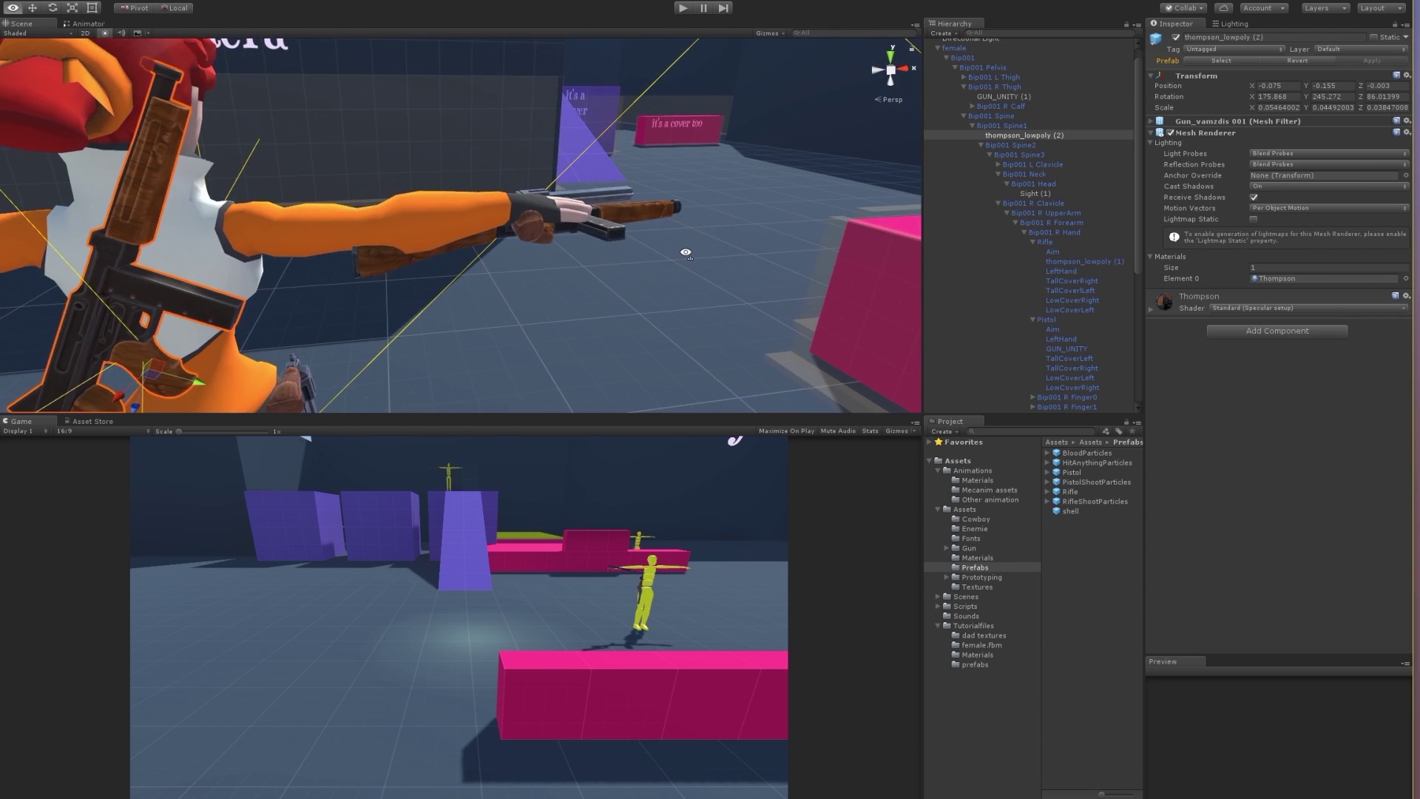
alt+drag(604, 250, 651, 262)
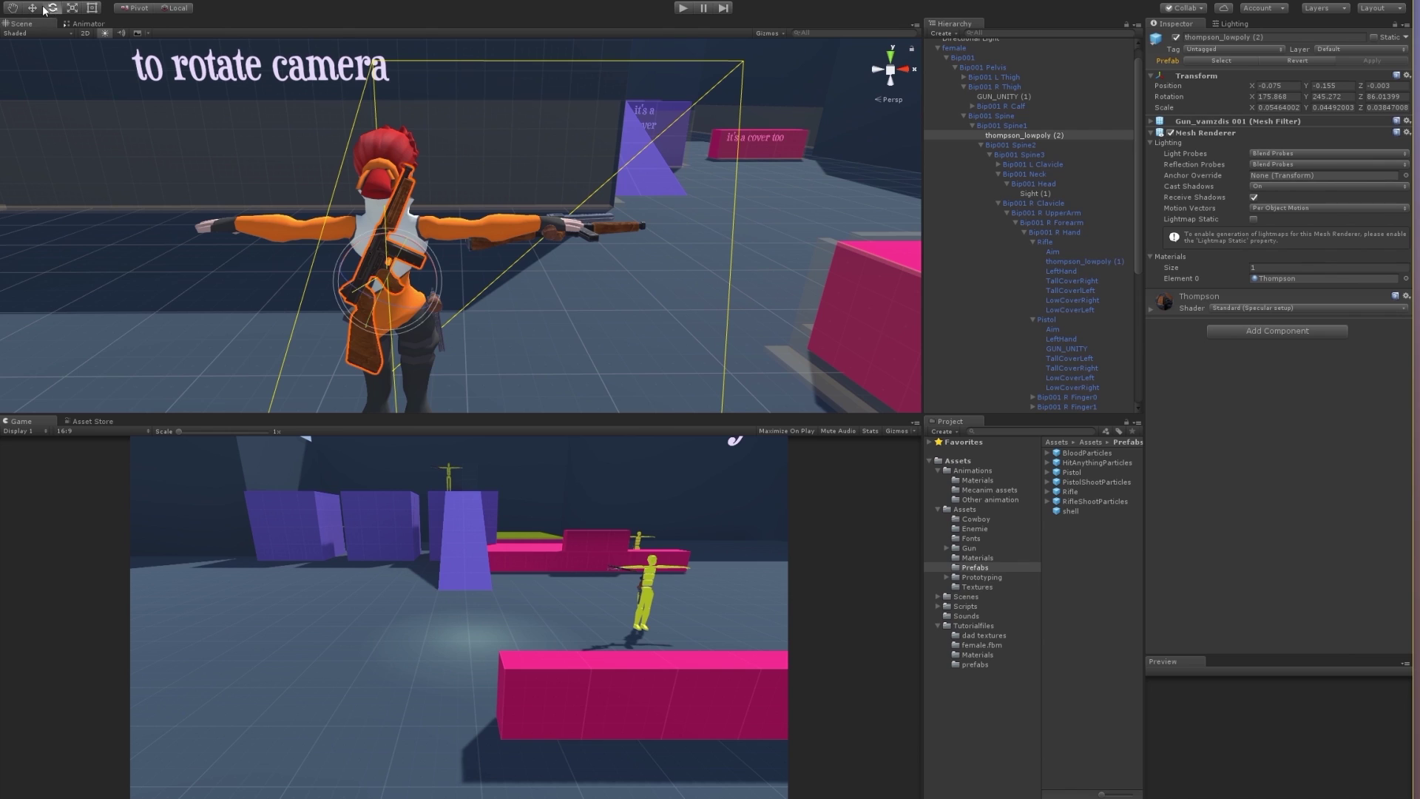
Set Weapons size to 2: Element 1 Item Rifle, Holster thompson_lowpoly (2), Type Rifle
click(960, 51)
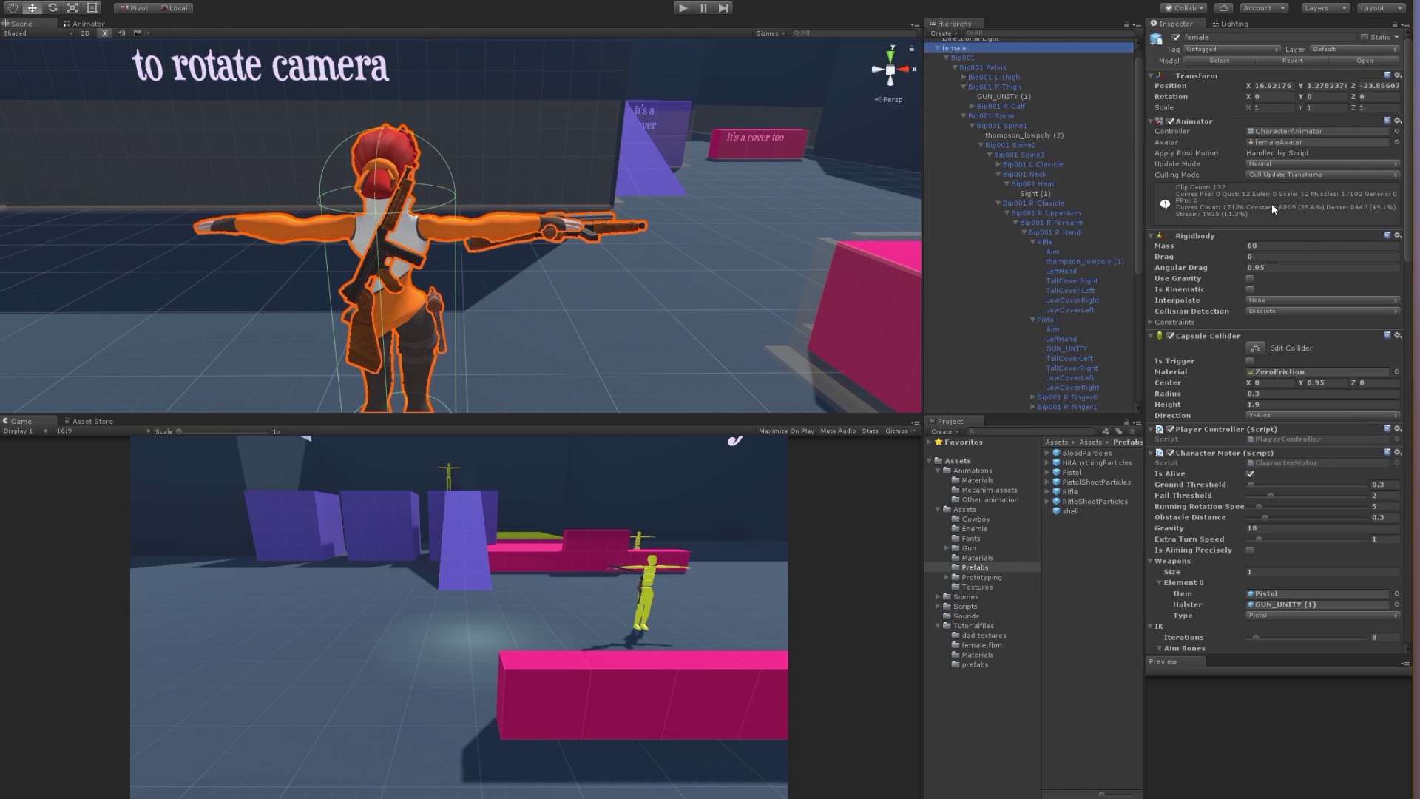
scroll(1413, 248, down, 2)
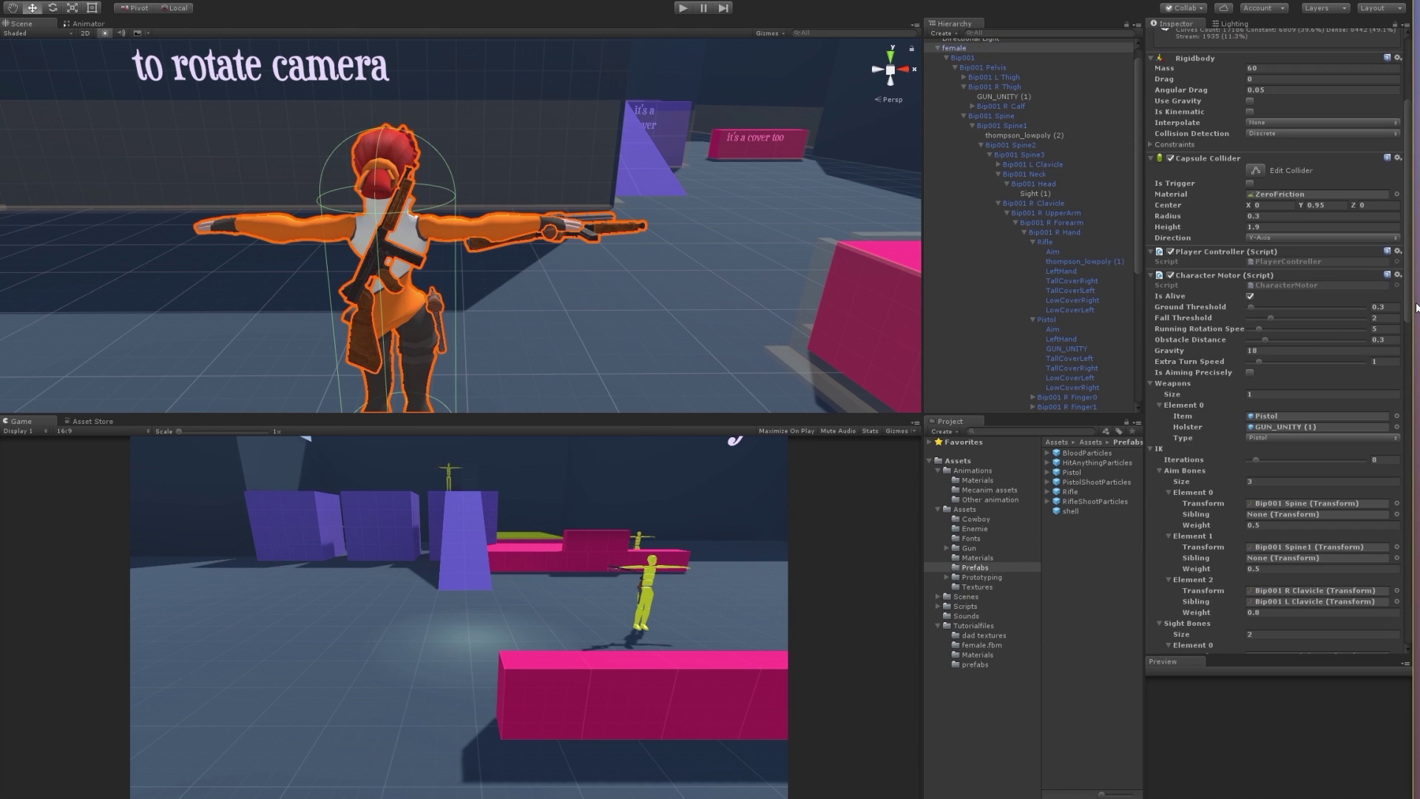
scroll(1412, 249, down, 2)
scroll(1413, 248, down, 2)
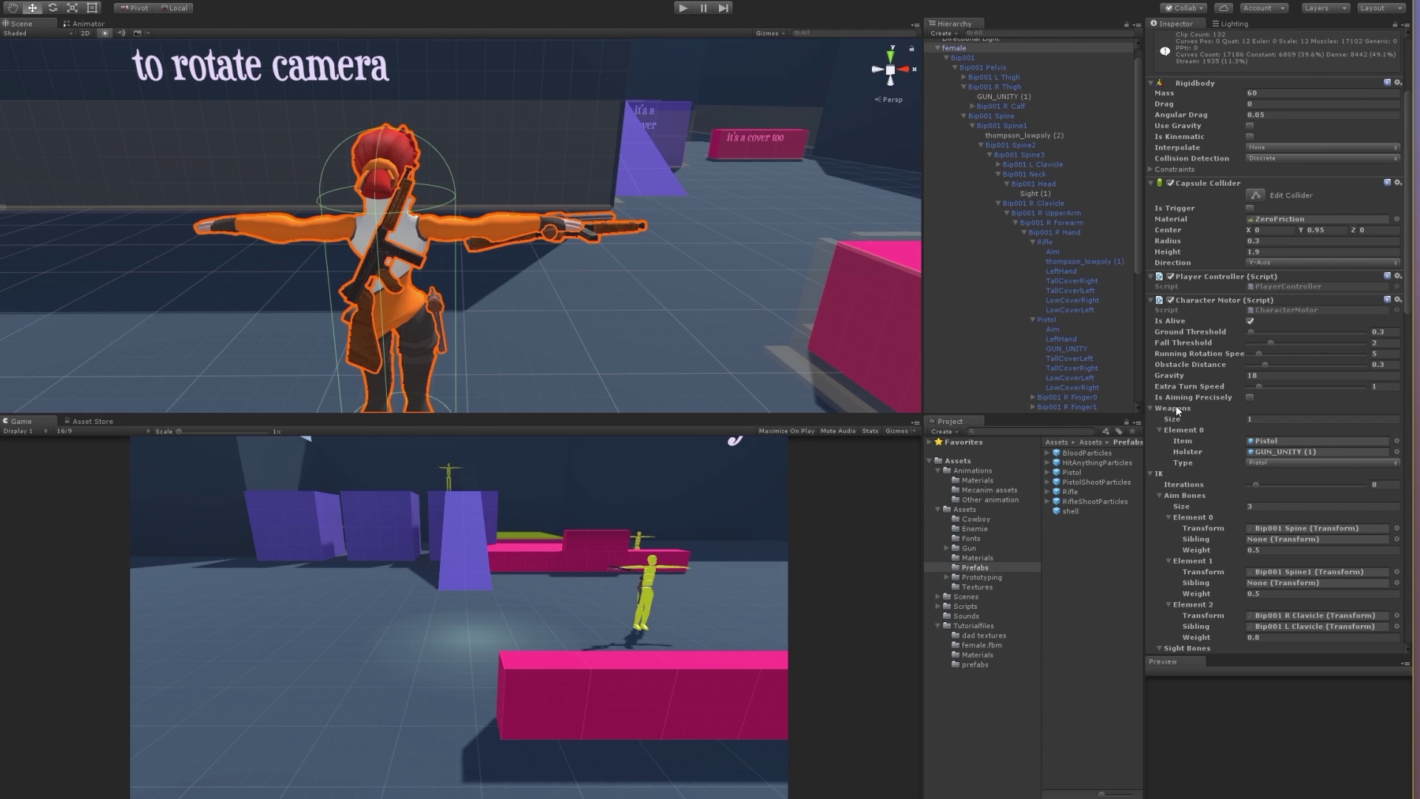
click(1296, 419)
text(2)
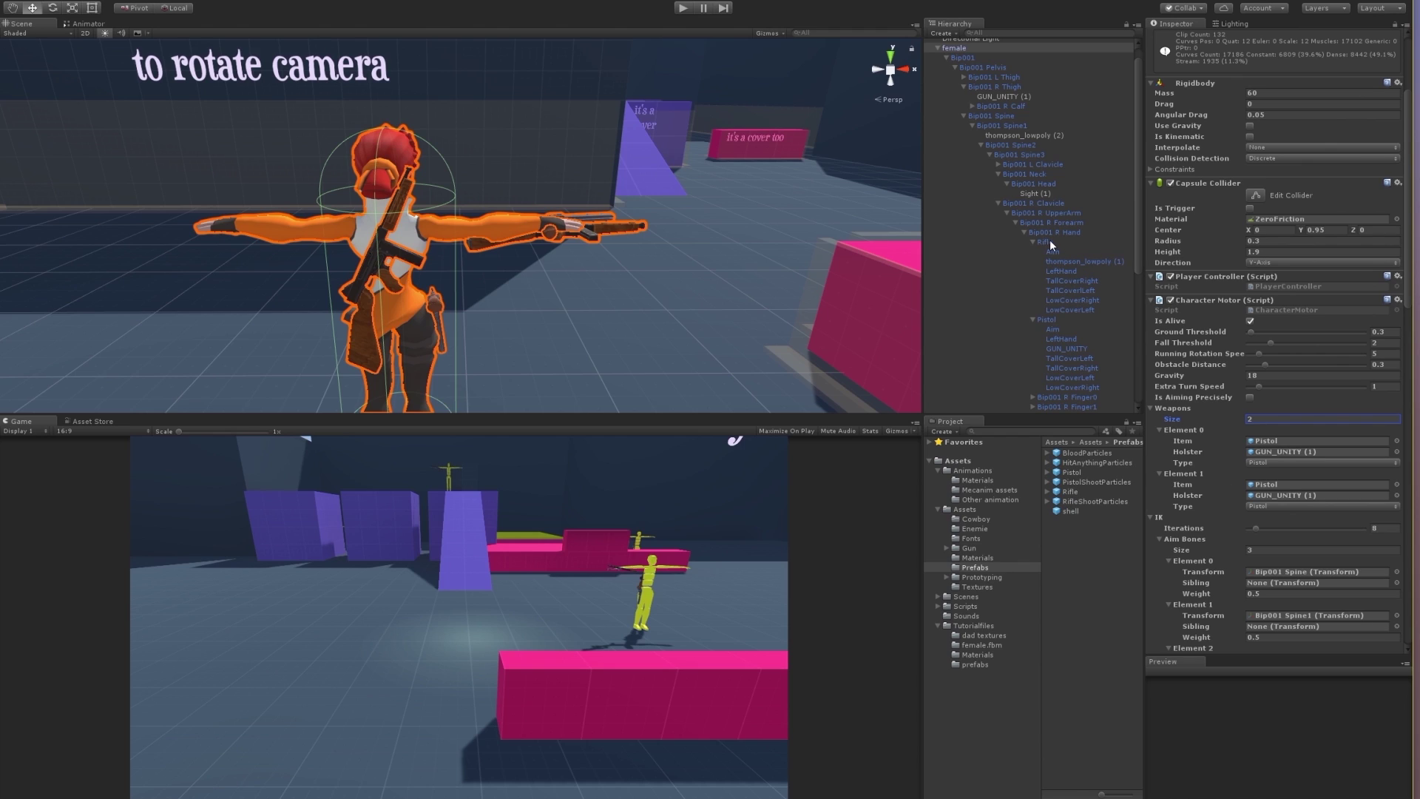
drag(1047, 241, 1275, 487)
drag(1031, 134, 1266, 496)
click(1272, 506)
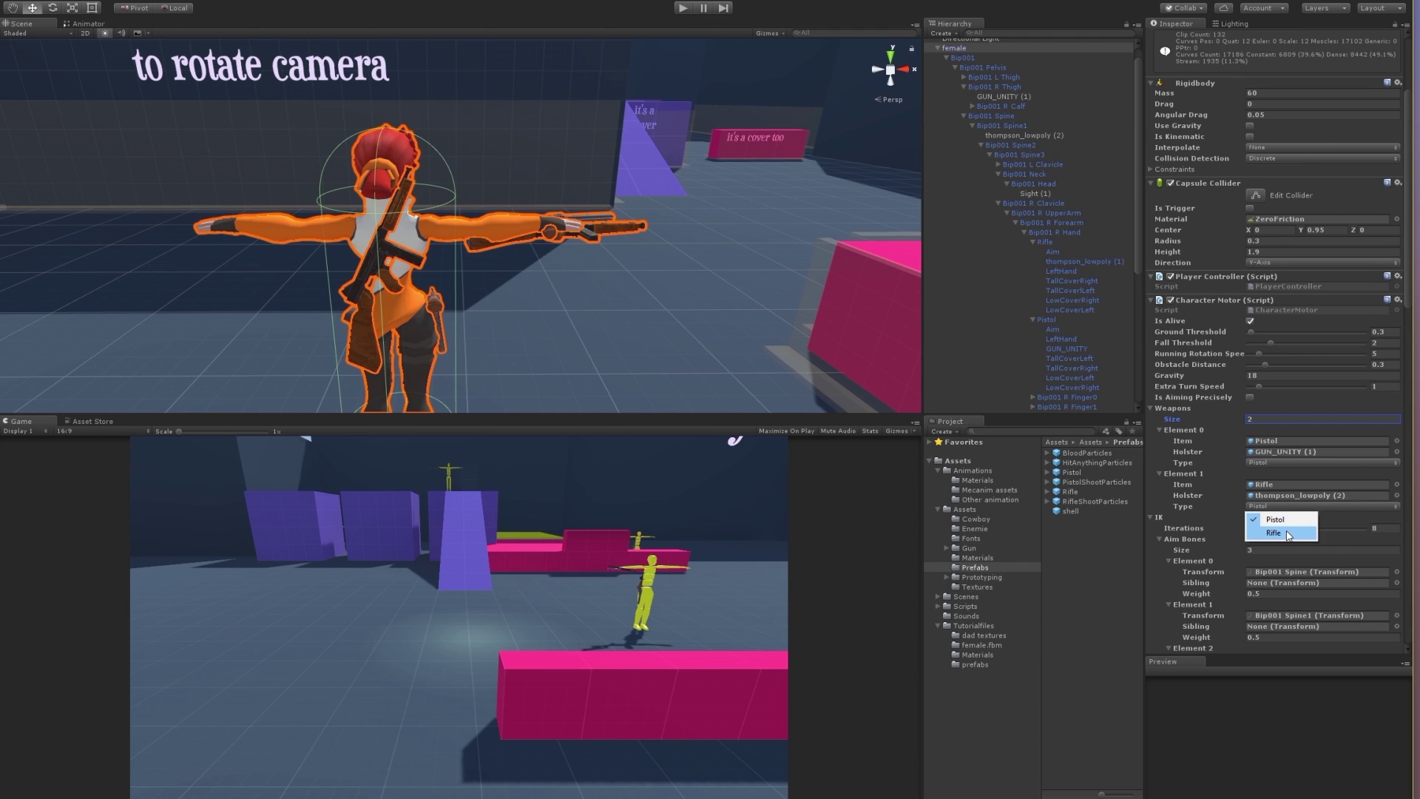
click(1288, 535)
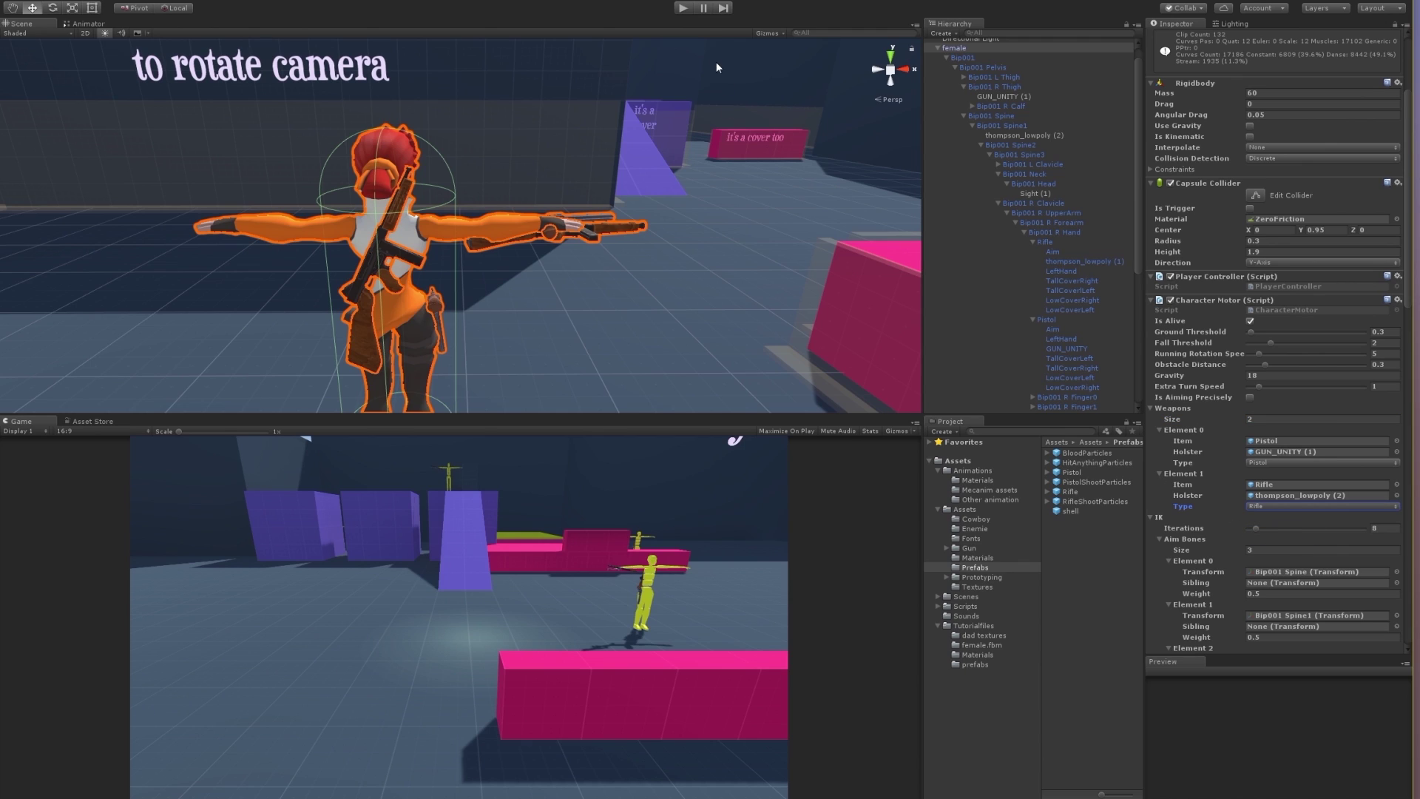
click(684, 8)
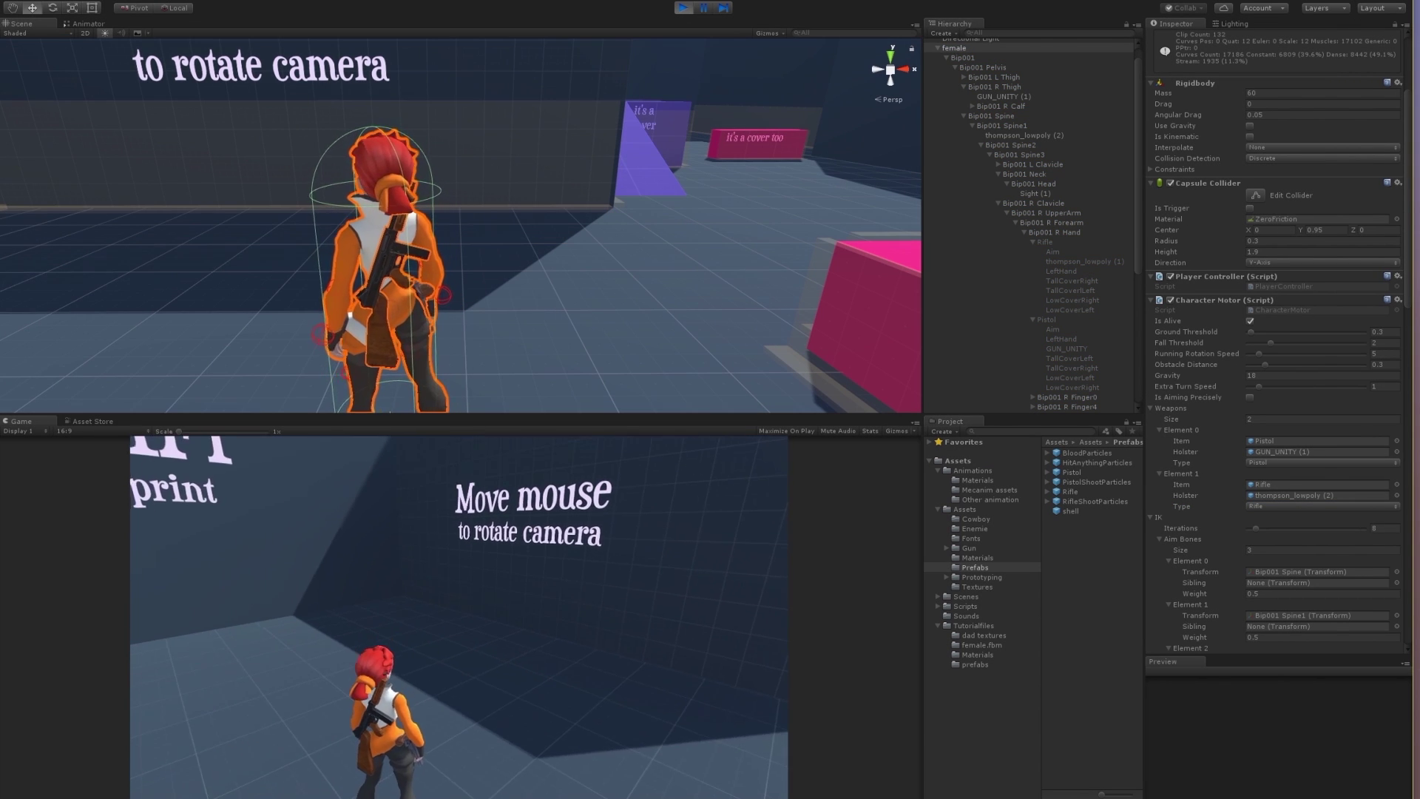
Walk the character toward the W-S-A-D sign and orbit the Scene view around her
key(w)
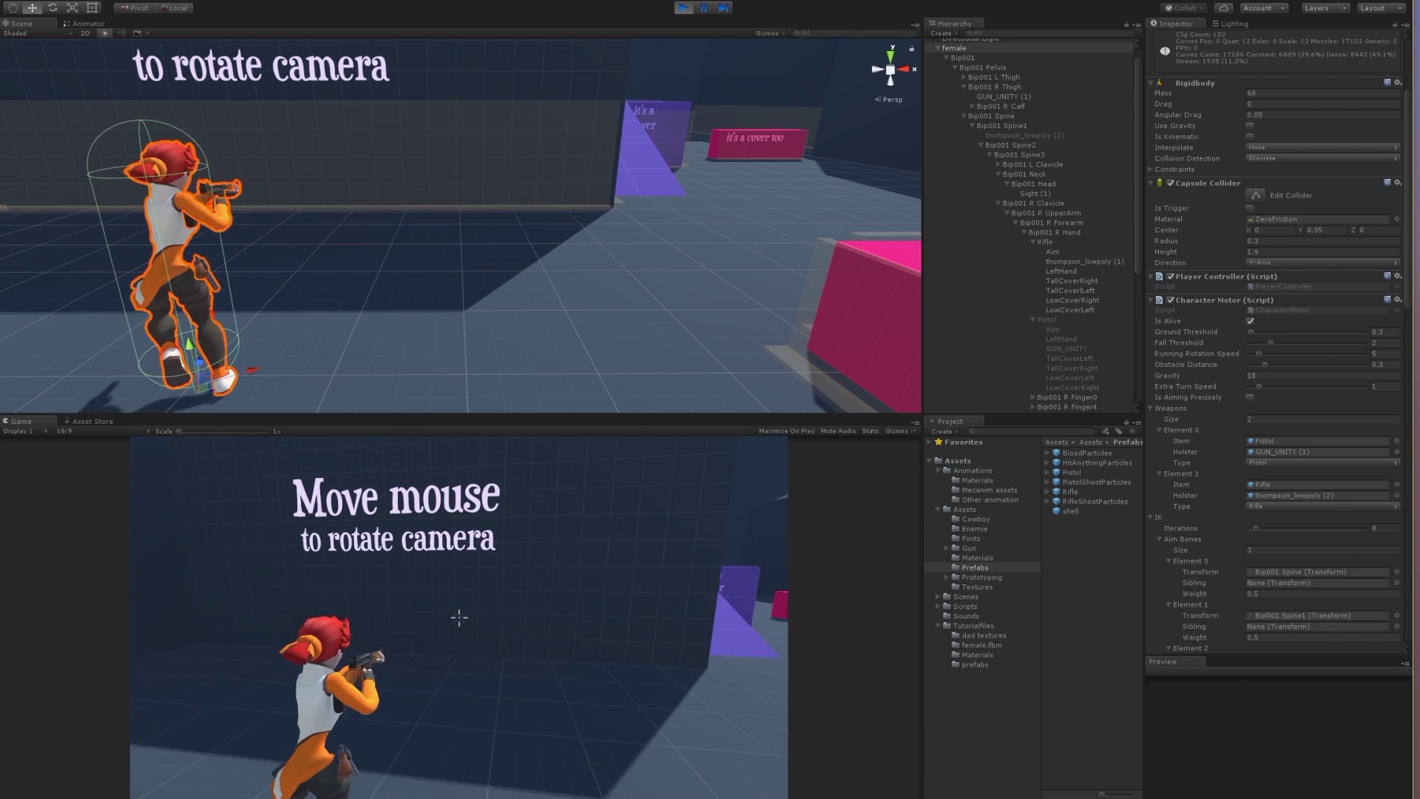
key(w)
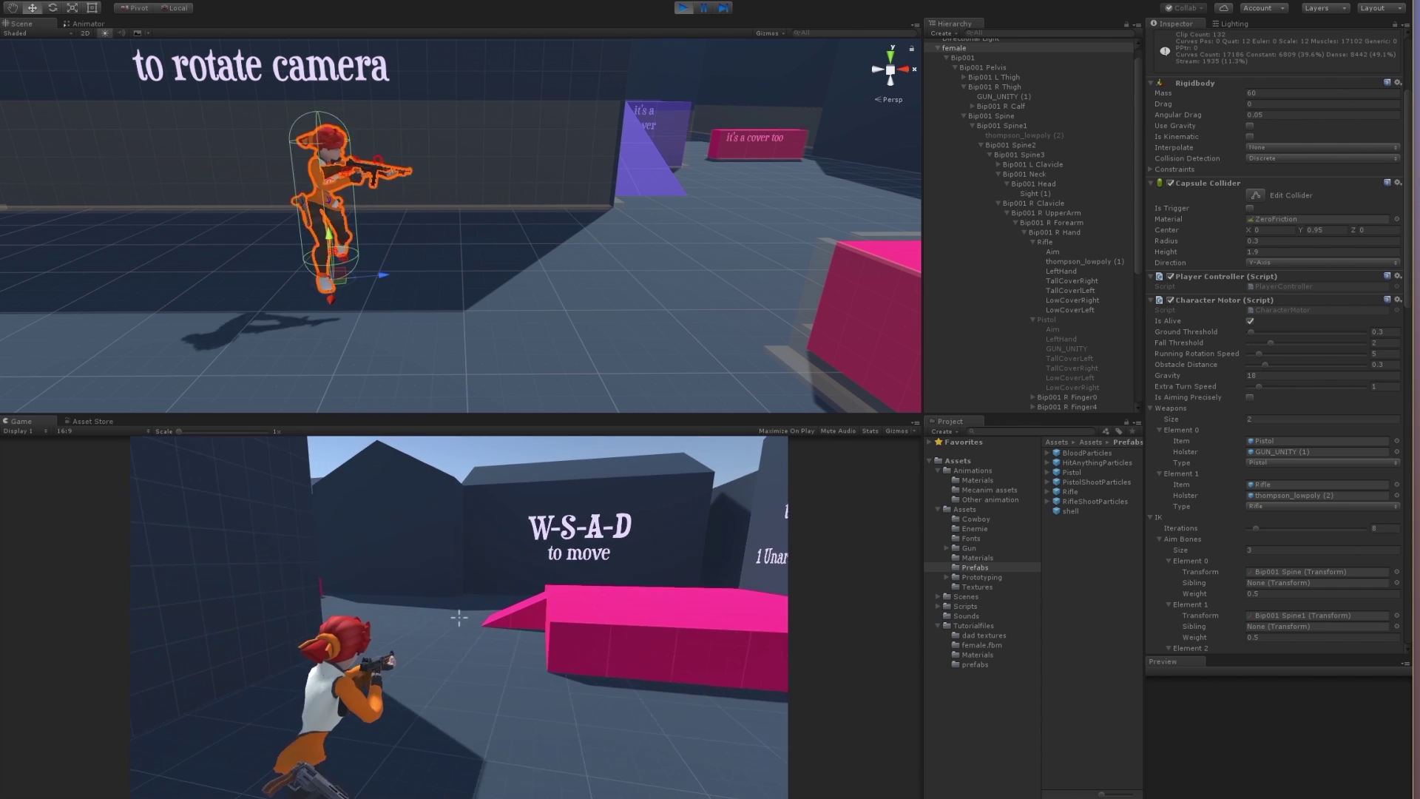
key(f)
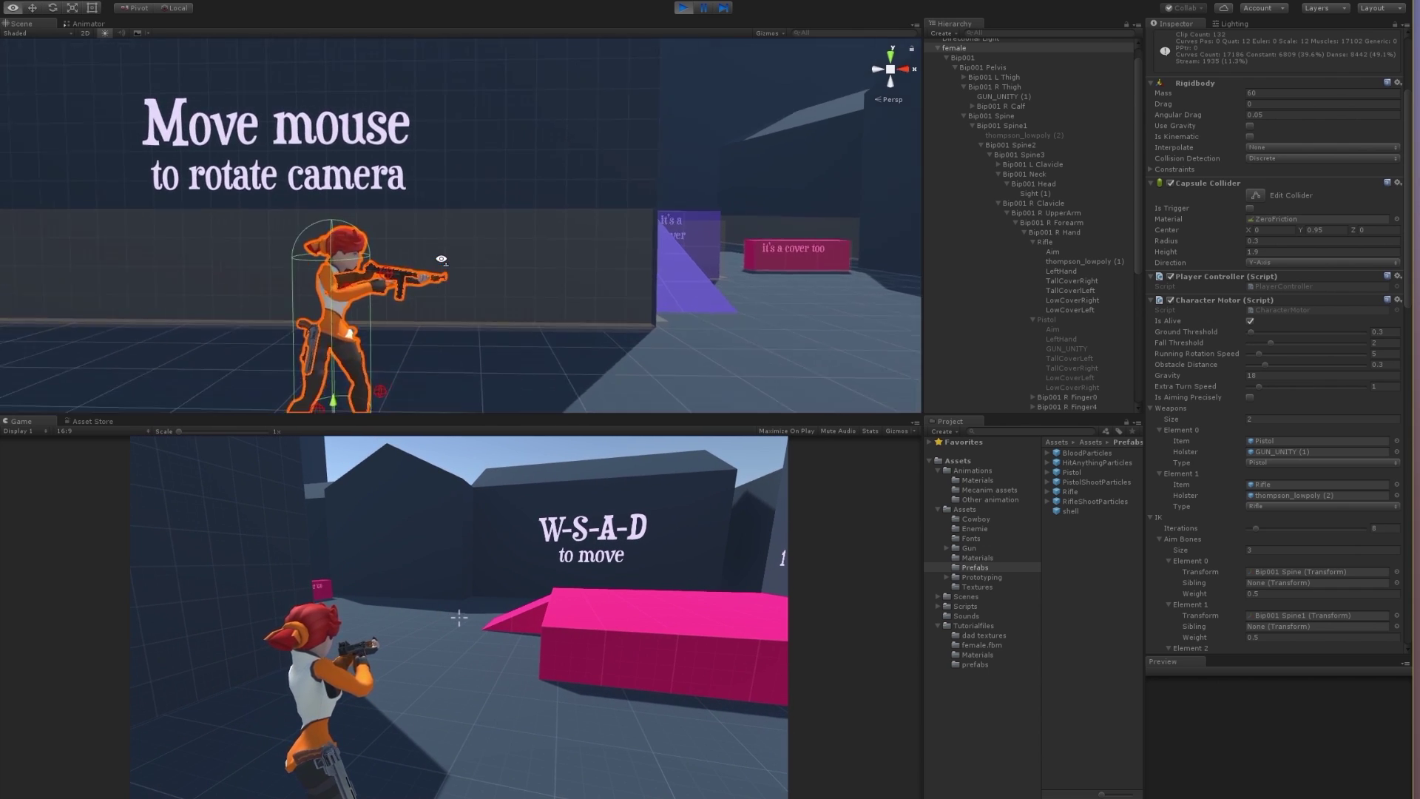
mouse_move(222, 289)
alt+mouse_down()
mouse_move(476, 330)
mouse_move(482, 298)
mouse_move(718, 302)
alt+mouse_up()
scroll(281, 296, up, 5)
scroll(280, 297, down, 4)
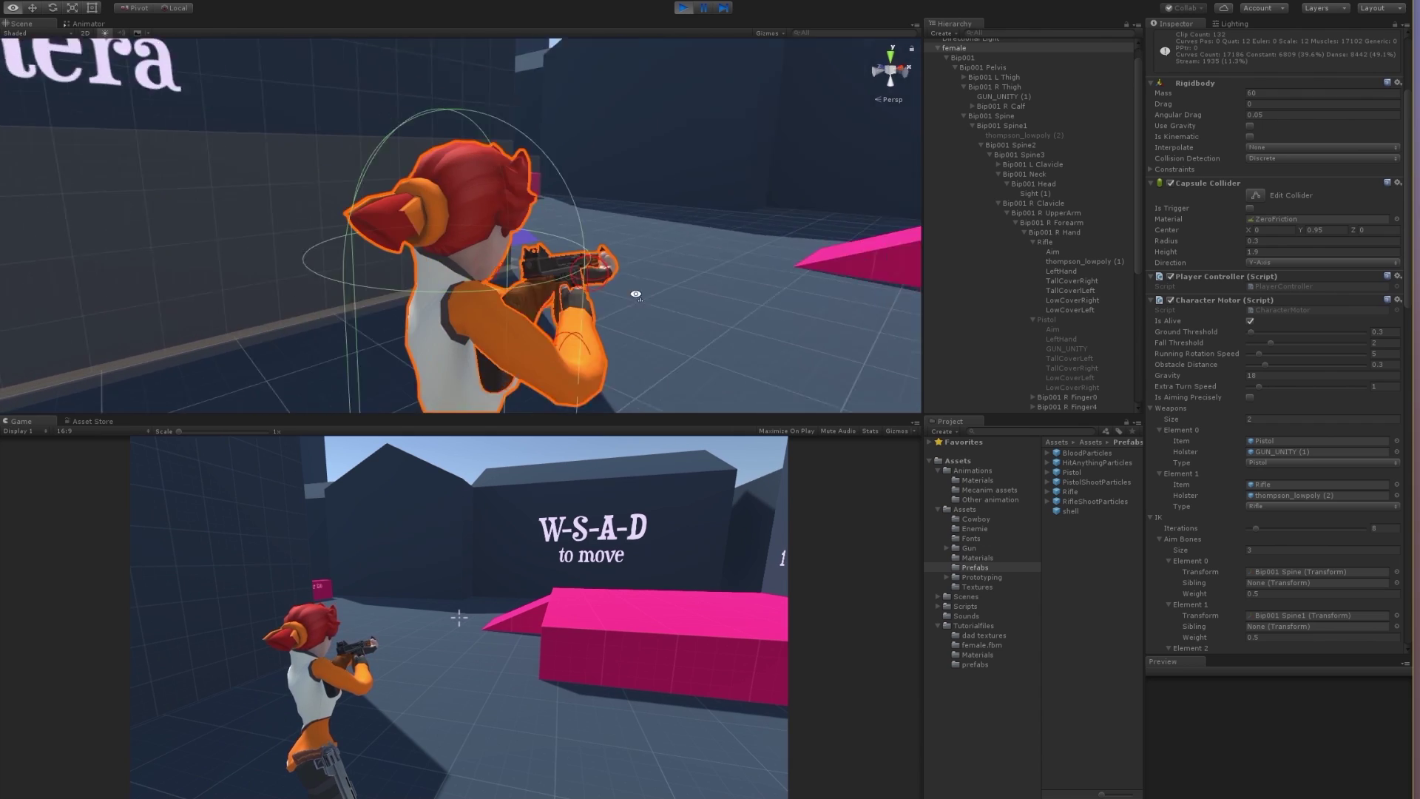
mouse_move(718, 302)
alt+mouse_down()
mouse_move(186, 166)
mouse_move(123, 225)
alt+mouse_up()
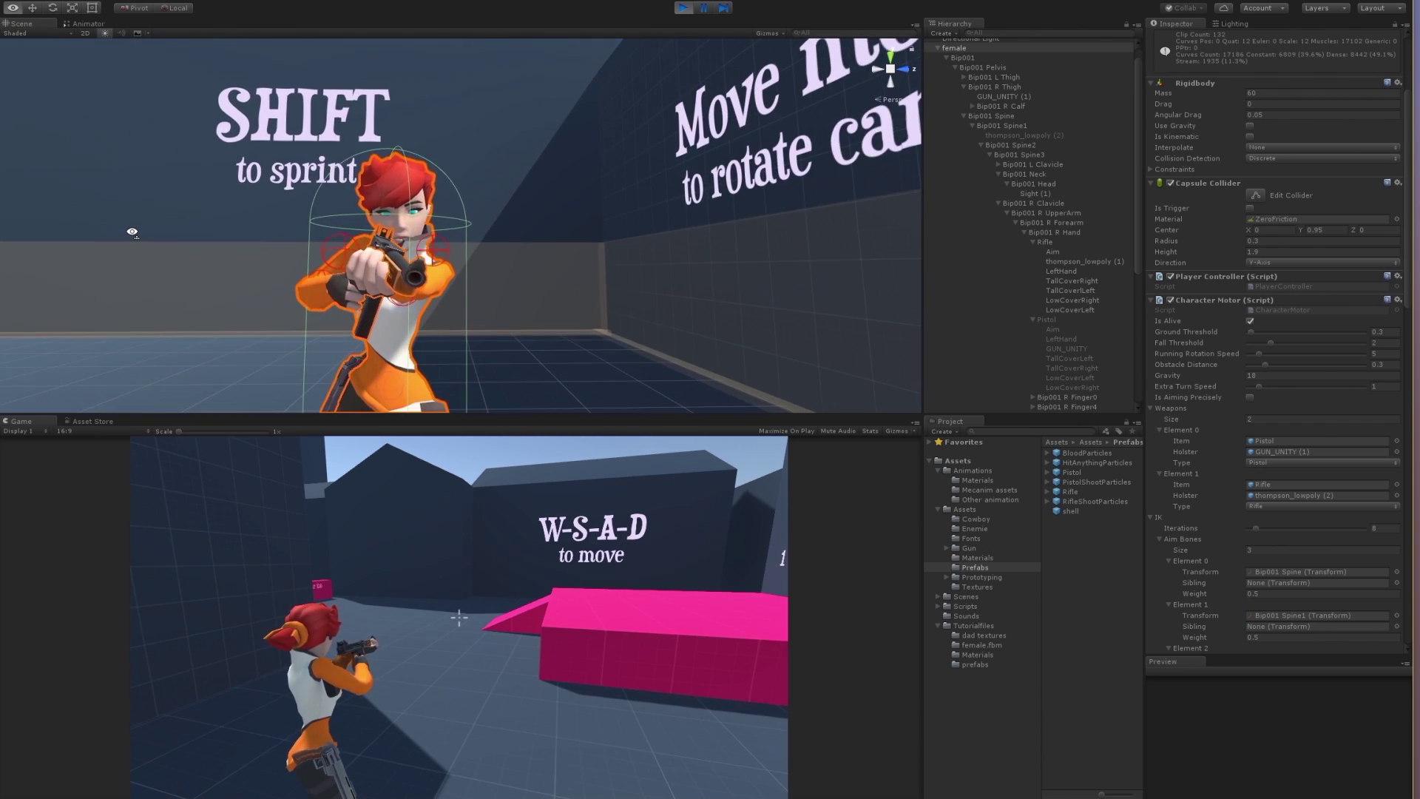
scroll(310, 274, up, 2)
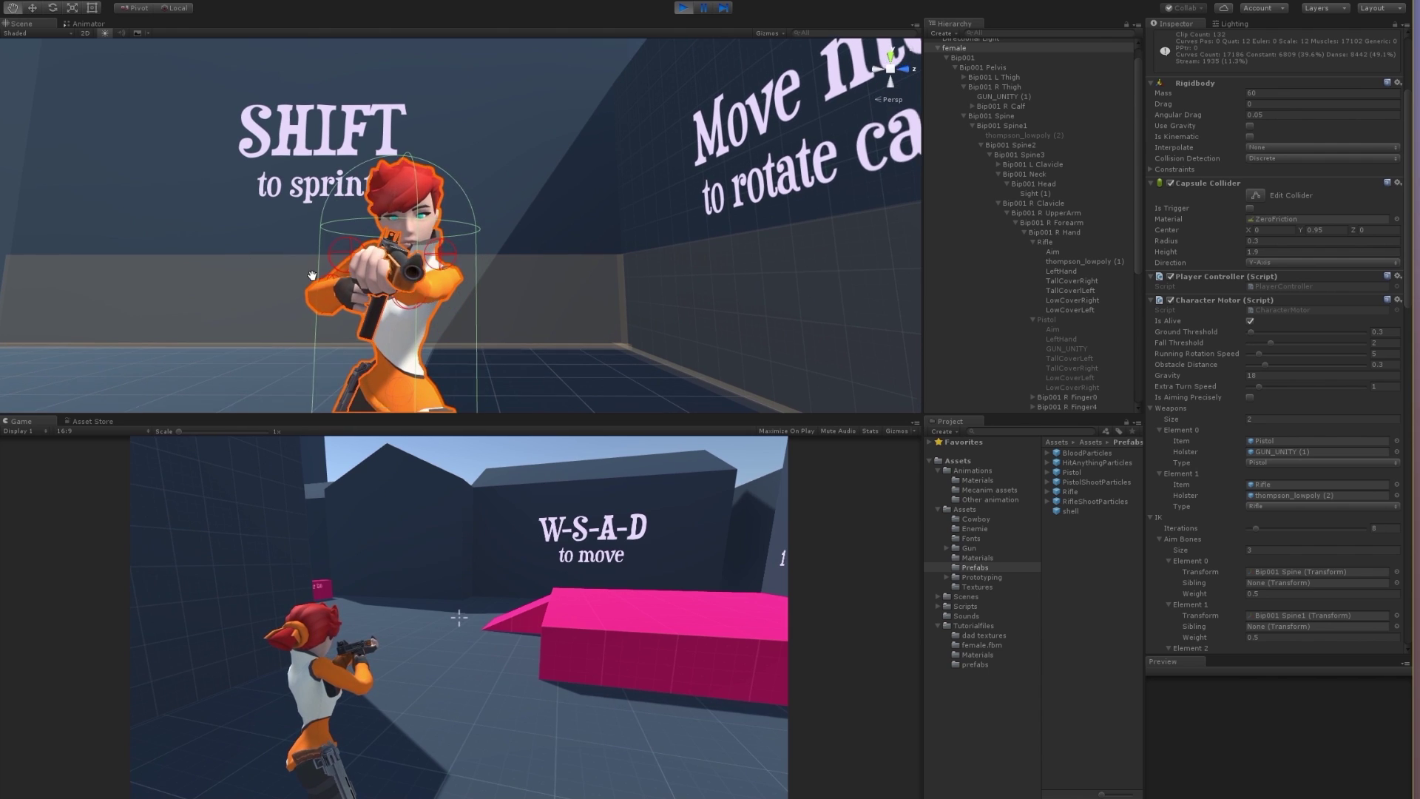
scroll(310, 274, up, 2)
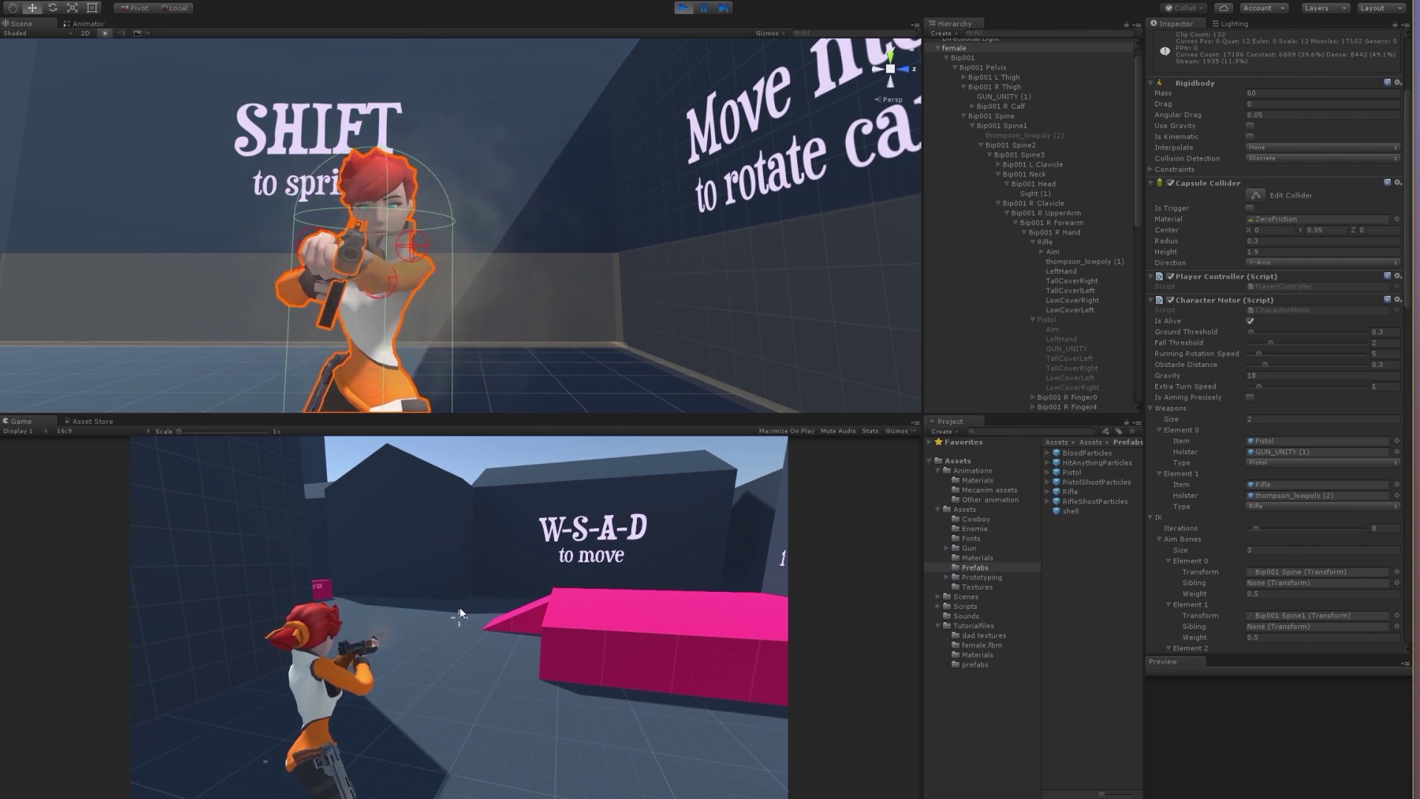
Slide the rifle's Aim point forward along Z to the muzzle
click(1053, 253)
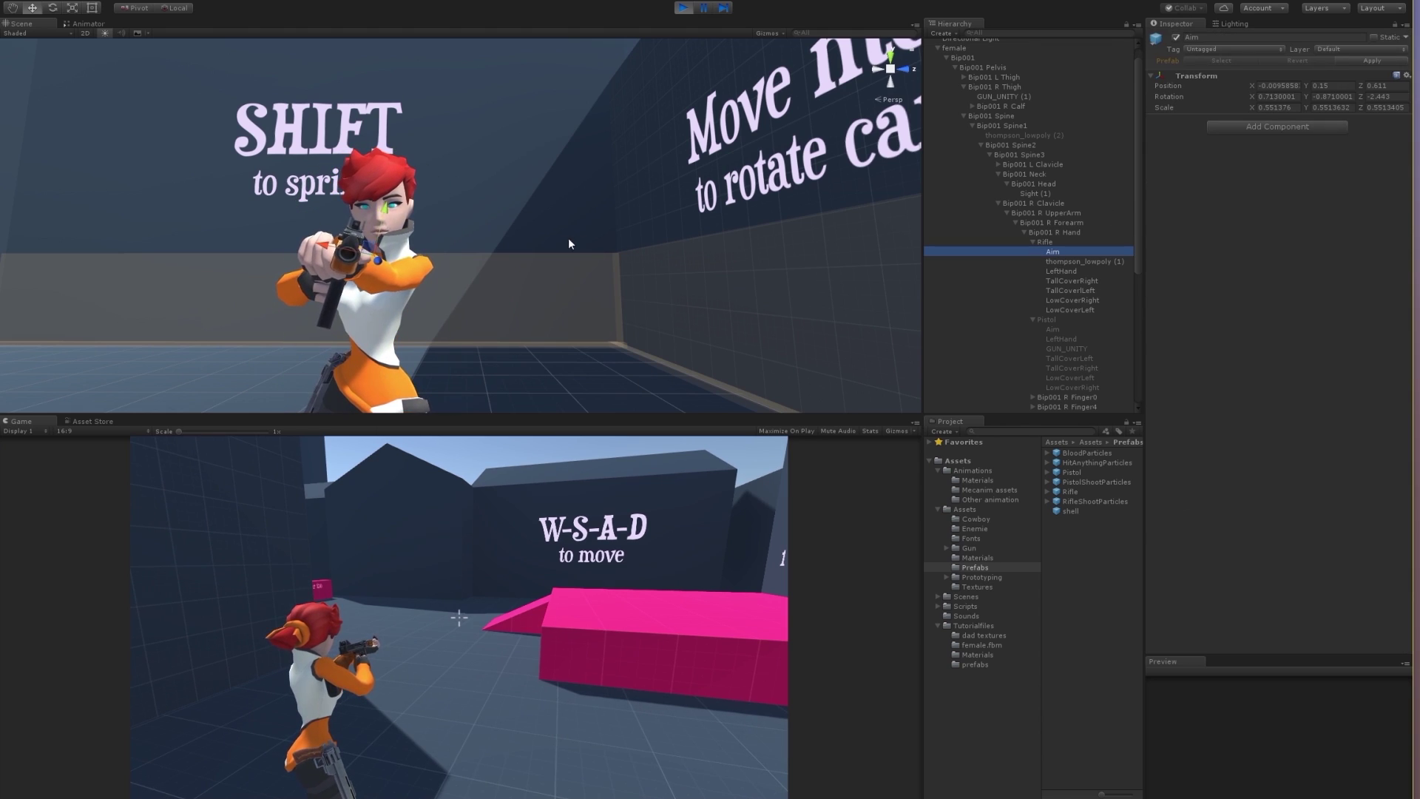
click(692, 32)
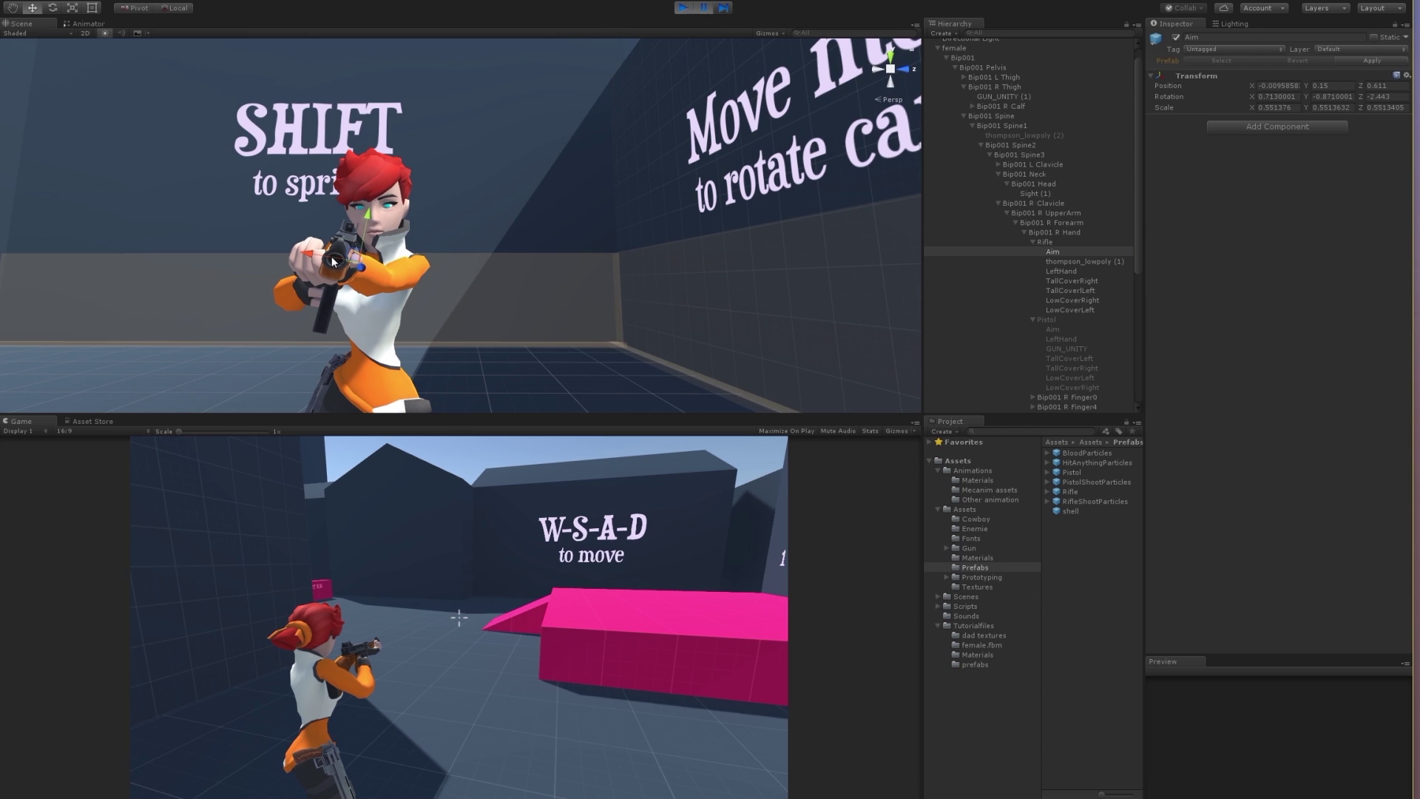
drag(306, 257, 291, 254)
right_drag(344, 214, 673, 296)
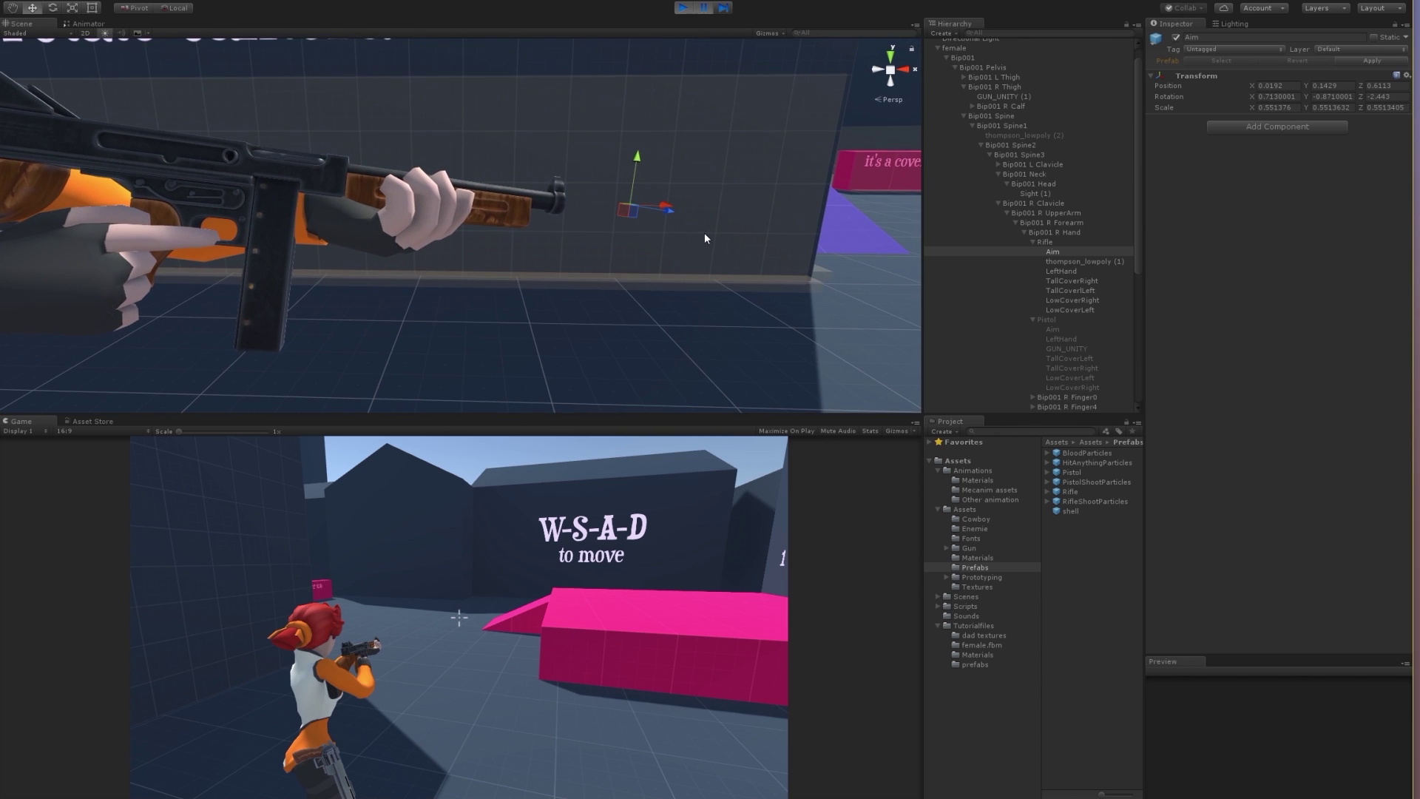
right_drag(674, 295, 655, 201)
drag(636, 184, 518, 123)
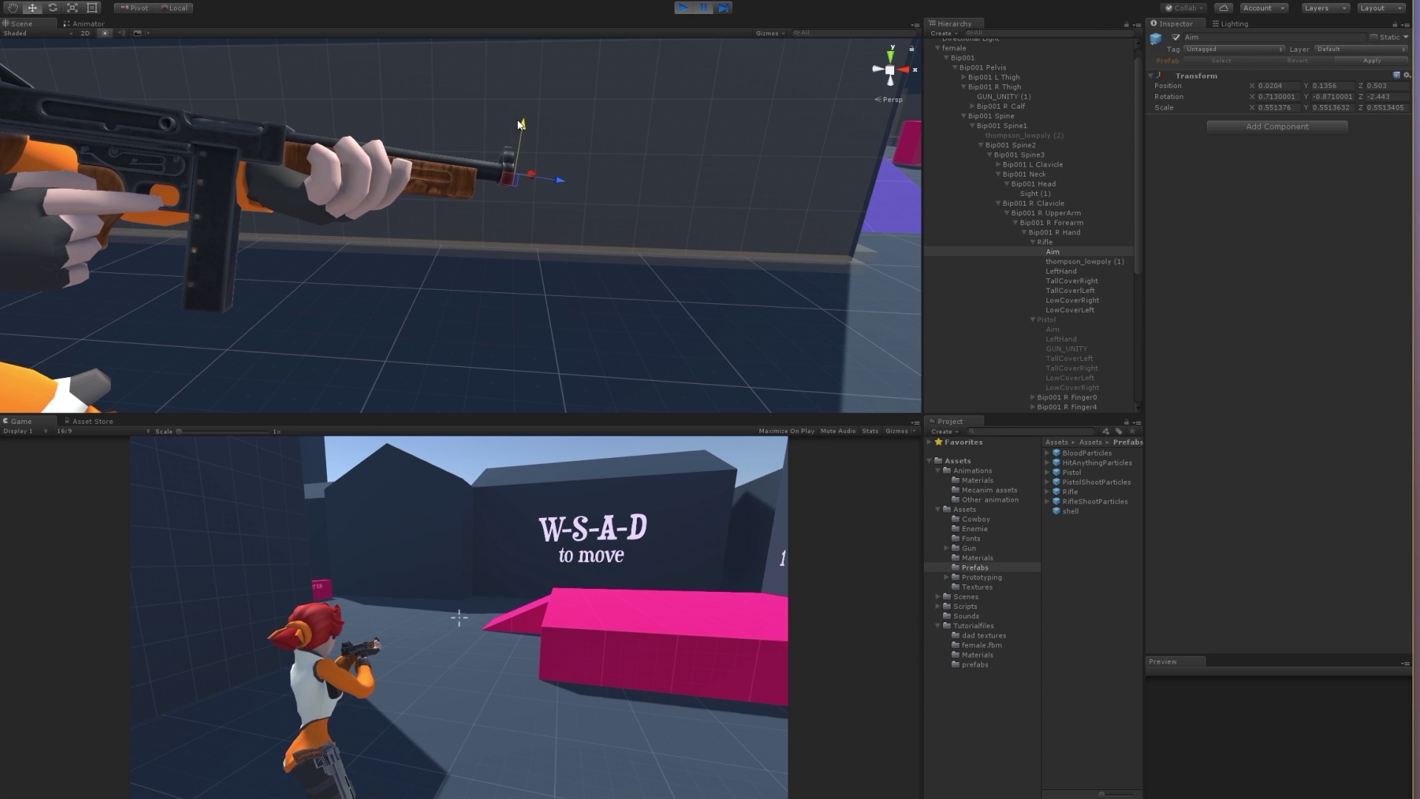
mouse_move(667, 135)
right_down()
mouse_move(361, 59)
mouse_move(827, 178)
right_up()
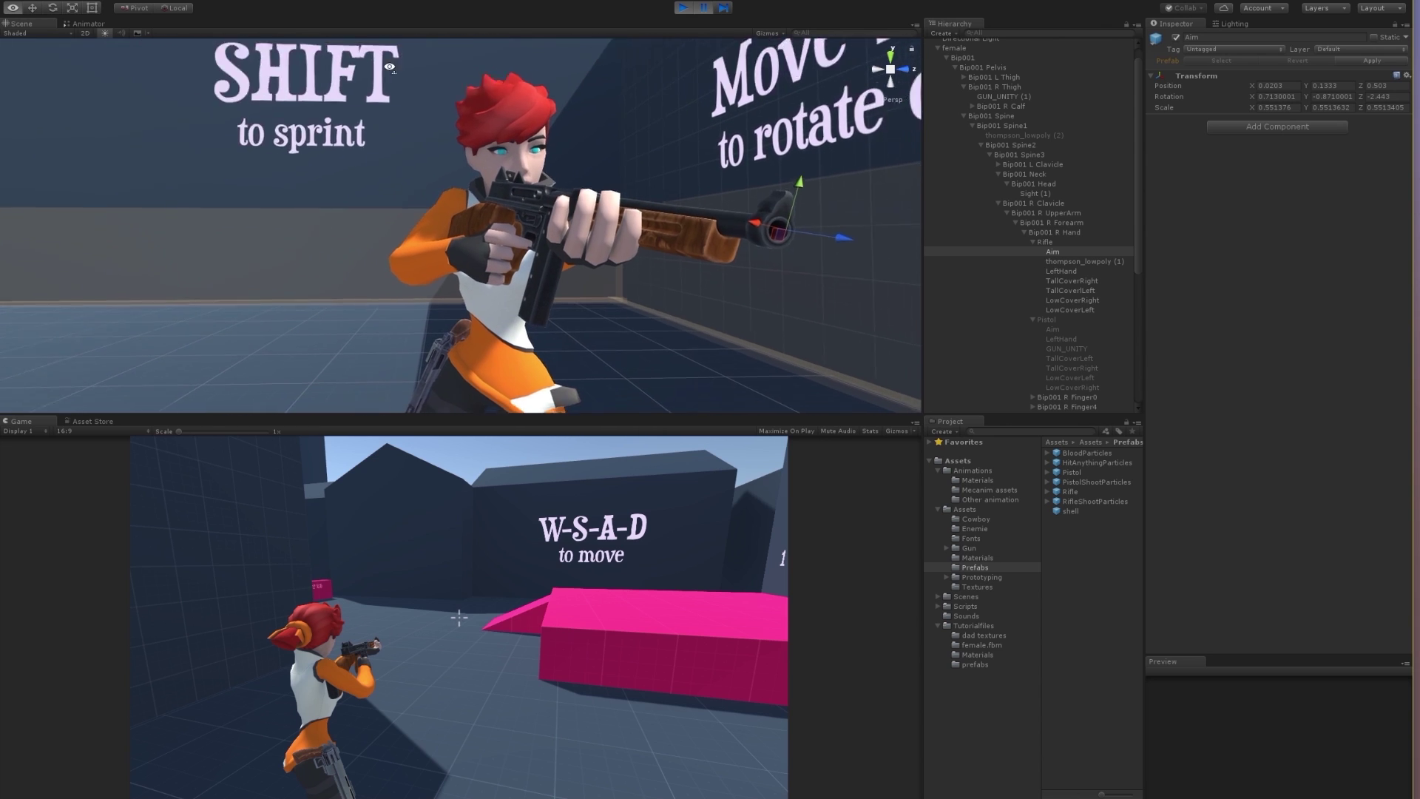
right_drag(827, 177, 700, 8)
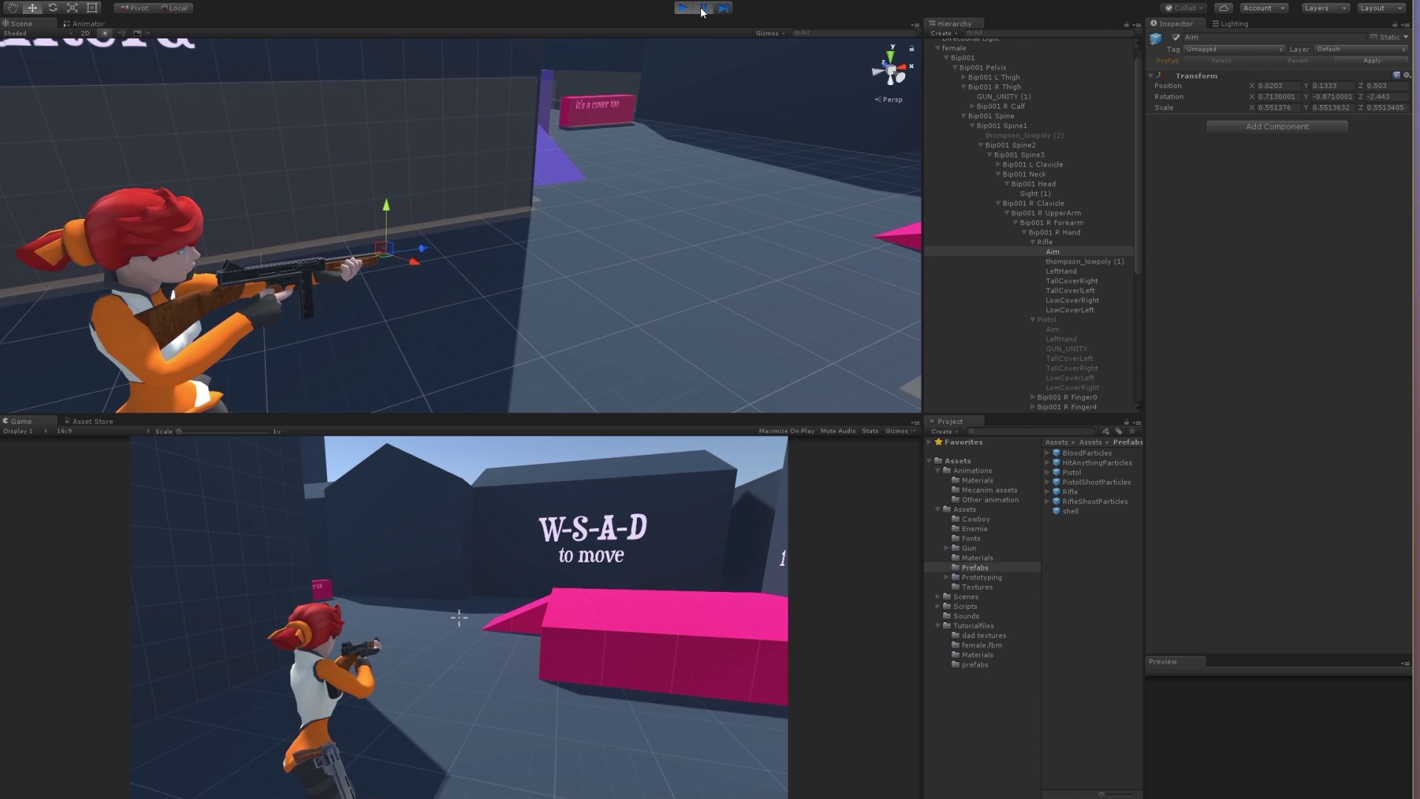
right_click(1210, 79)
click(1253, 142)
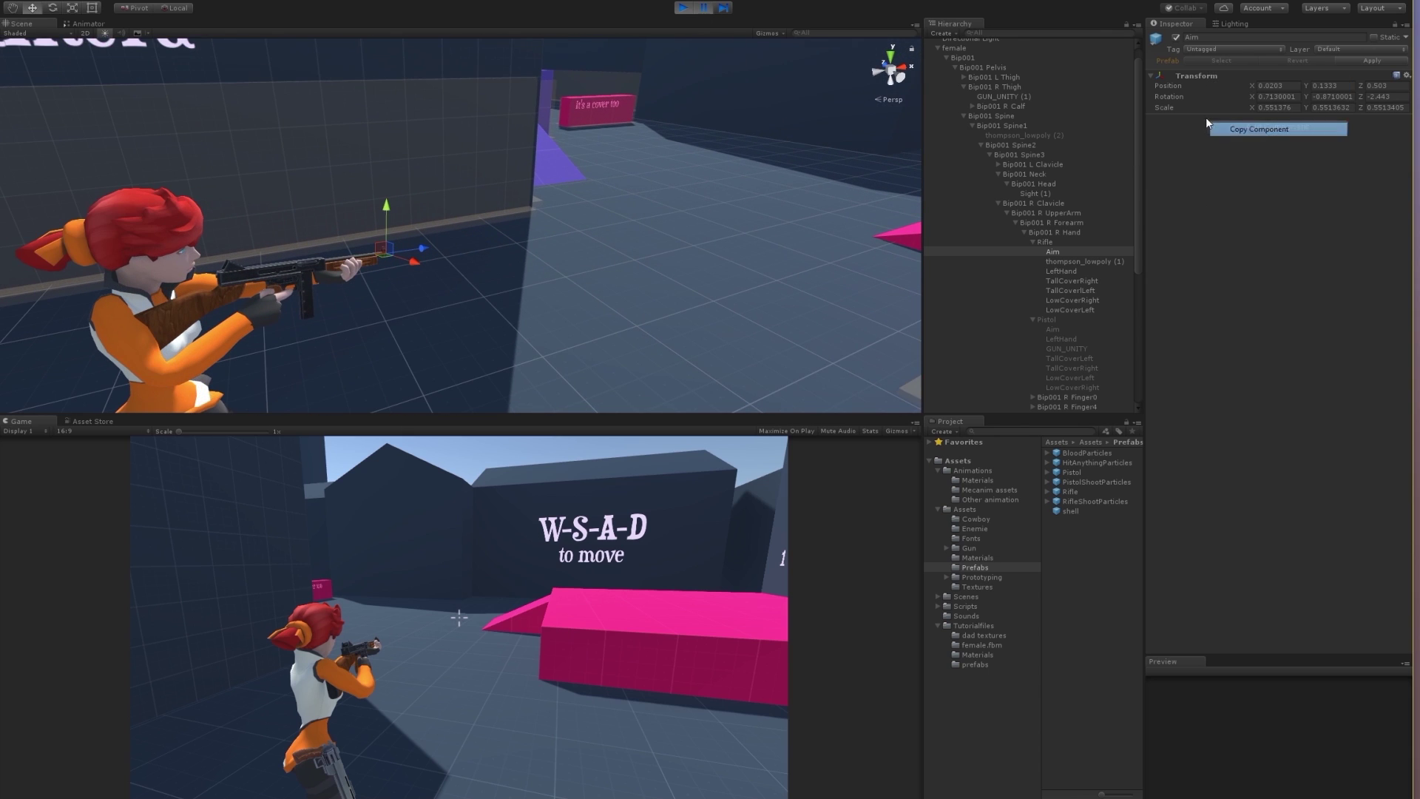
Test-fire the rifle repeatedly while moving and turning toward the W-S-A-D signs
click(563, 262)
click(576, 538)
key(w)
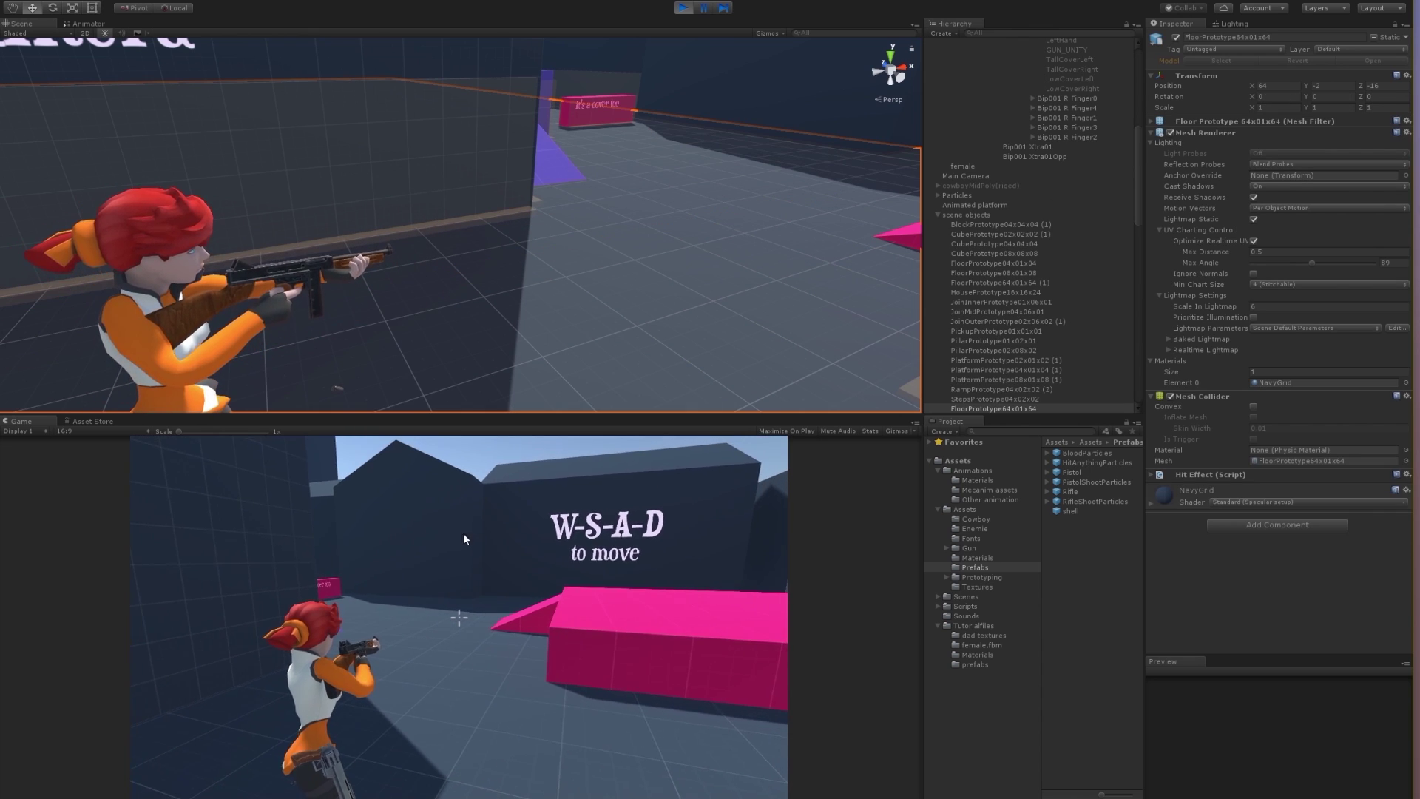
mouse_move(366, 333)
right_down()
mouse_move(279, 347)
mouse_move(333, 277)
right_up()
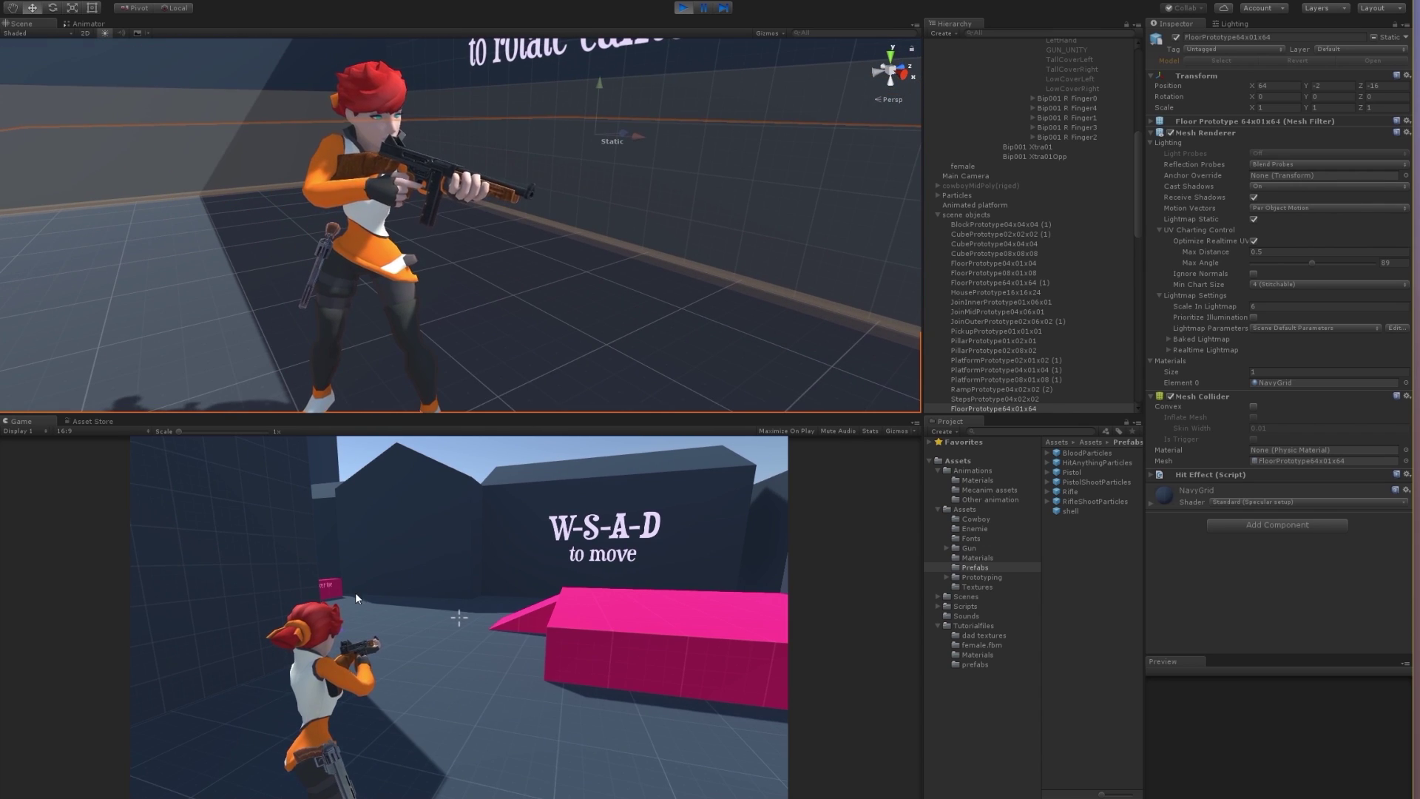
click(460, 616)
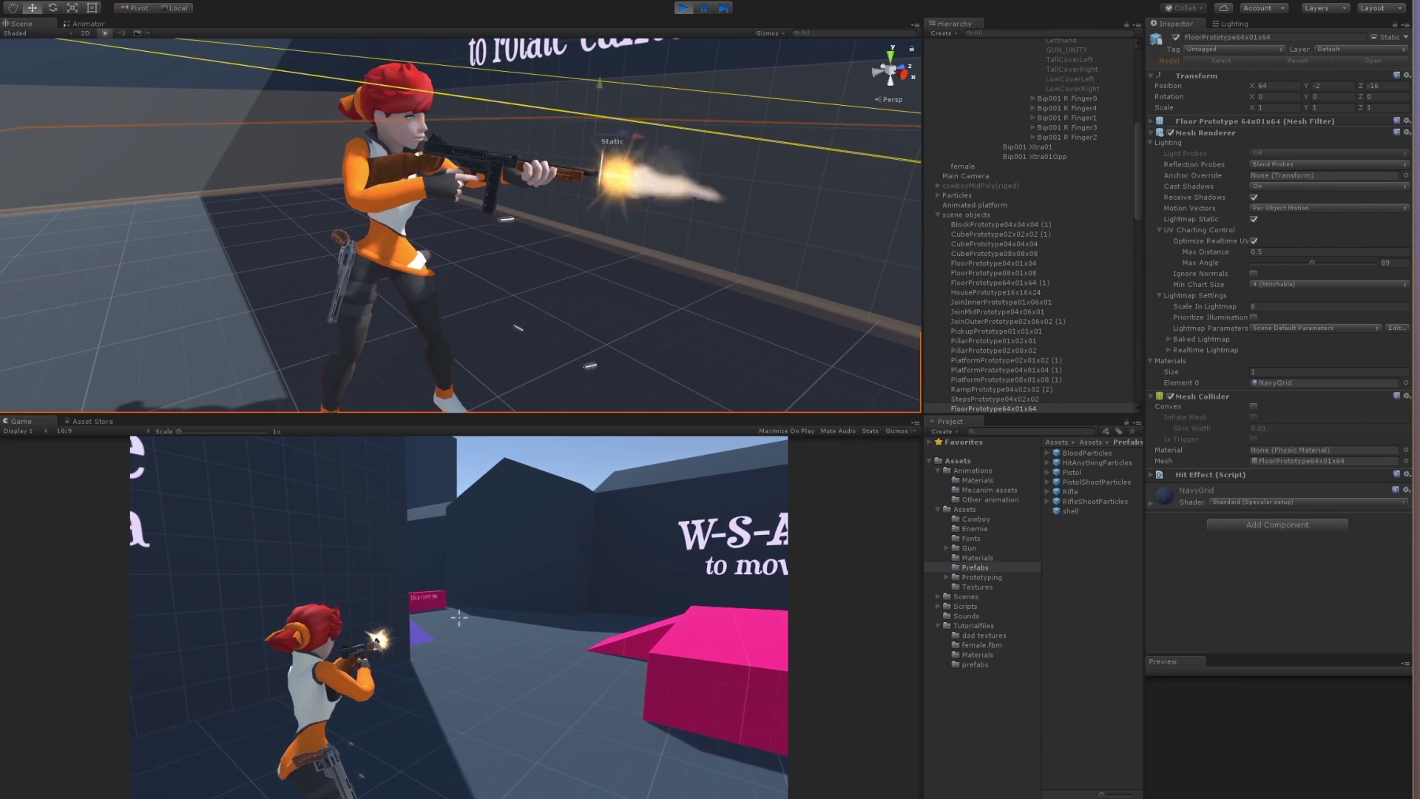
click(459, 616)
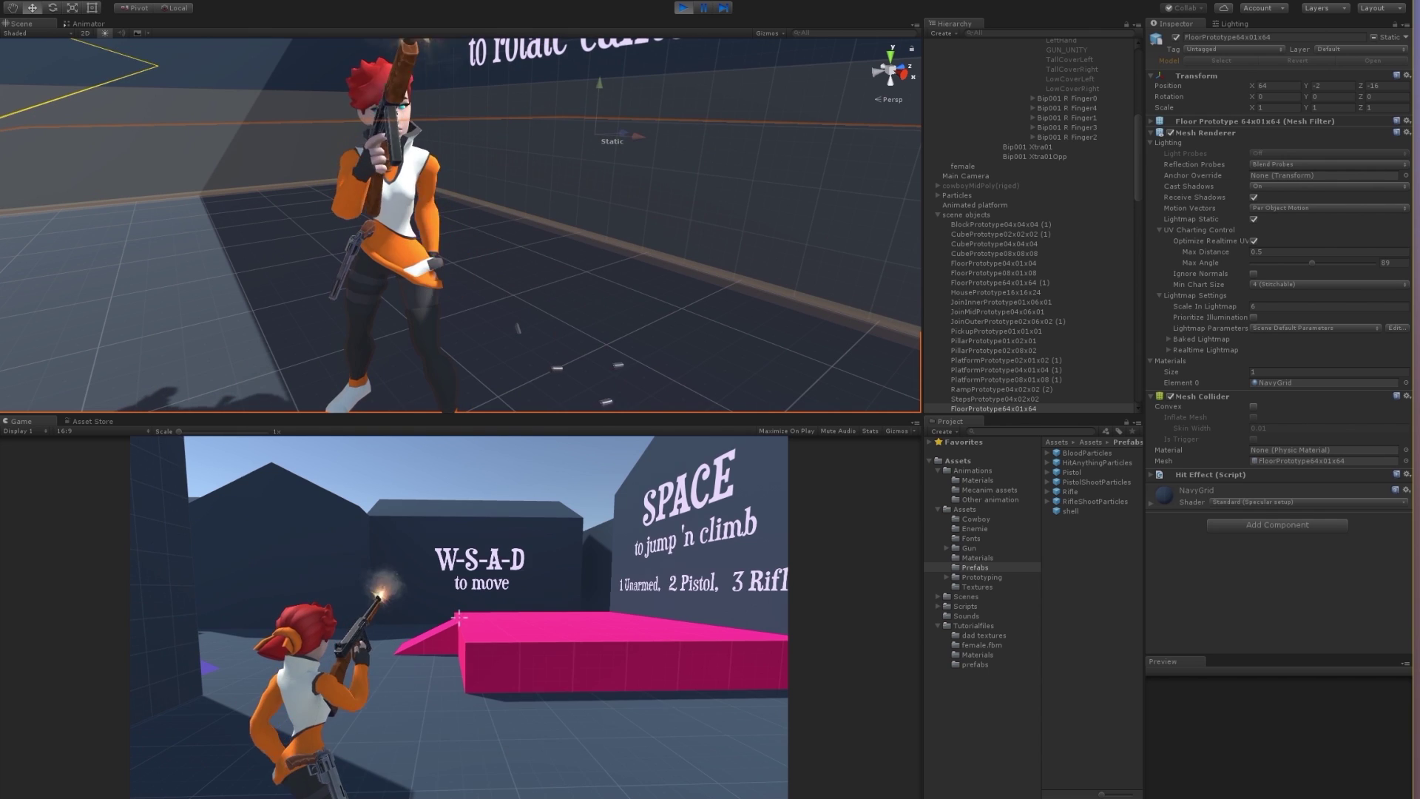
click(458, 616)
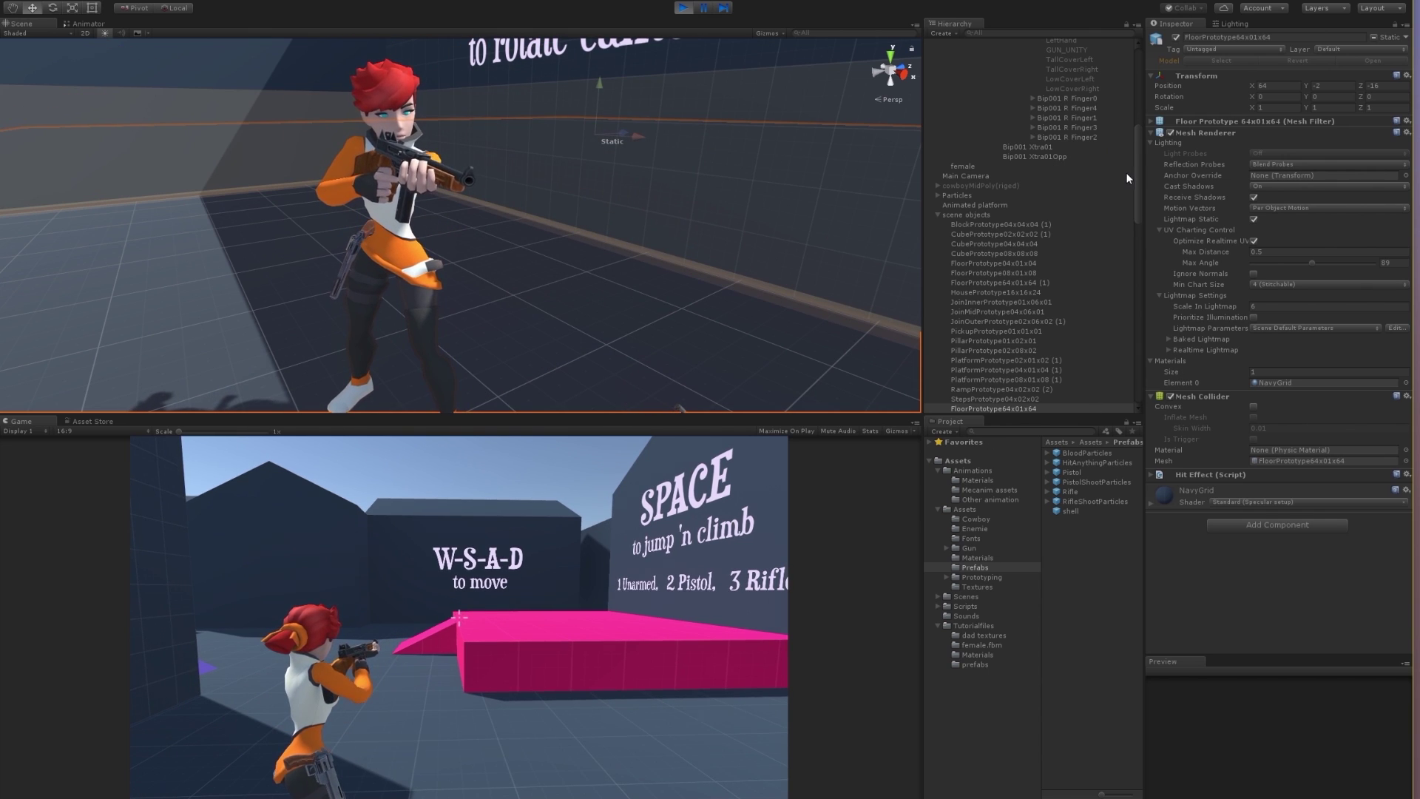
drag(1136, 175, 1136, 128)
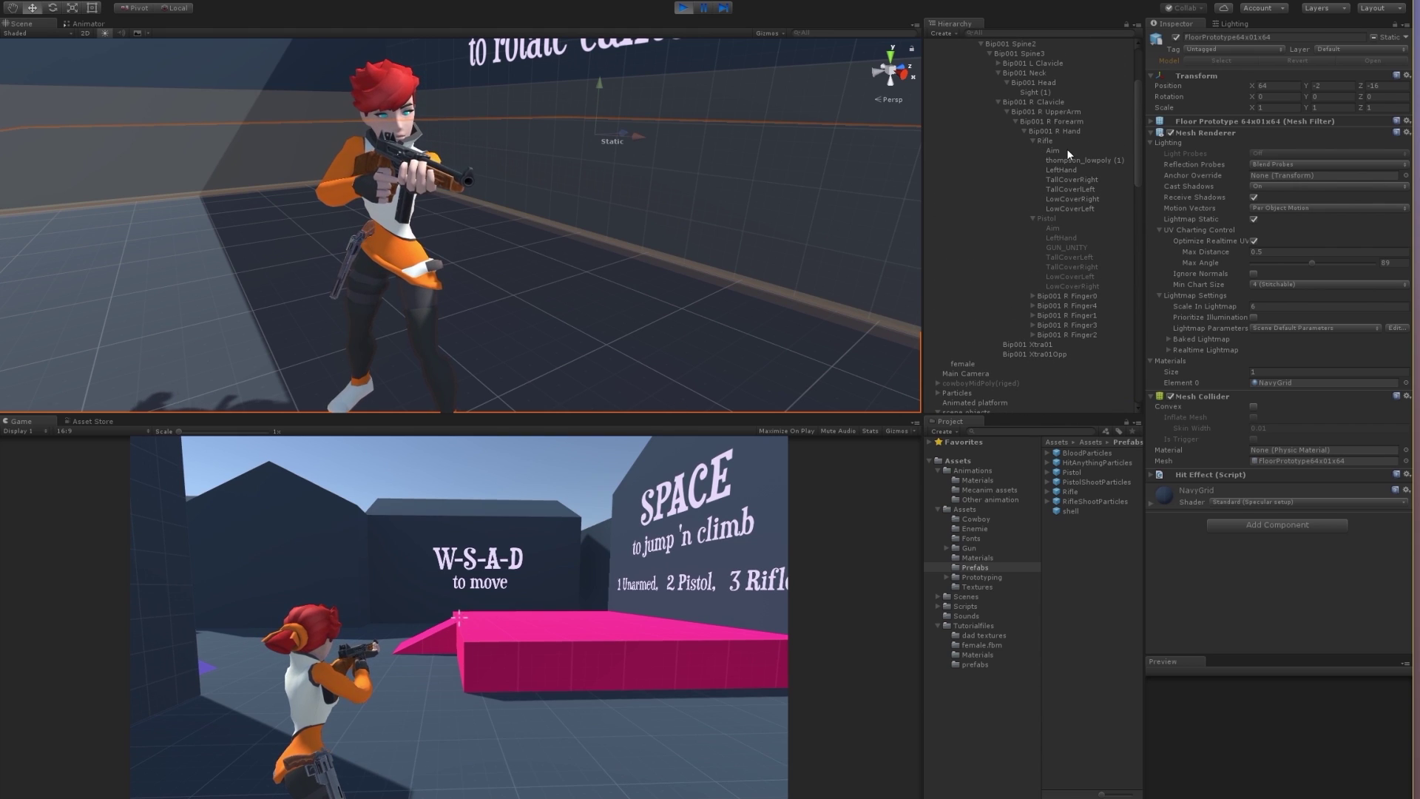
Copy the Aim Transform, stop Play mode, and paste it back to keep 0.02, 0.127, 0.503
click(1063, 150)
drag(485, 135, 488, 135)
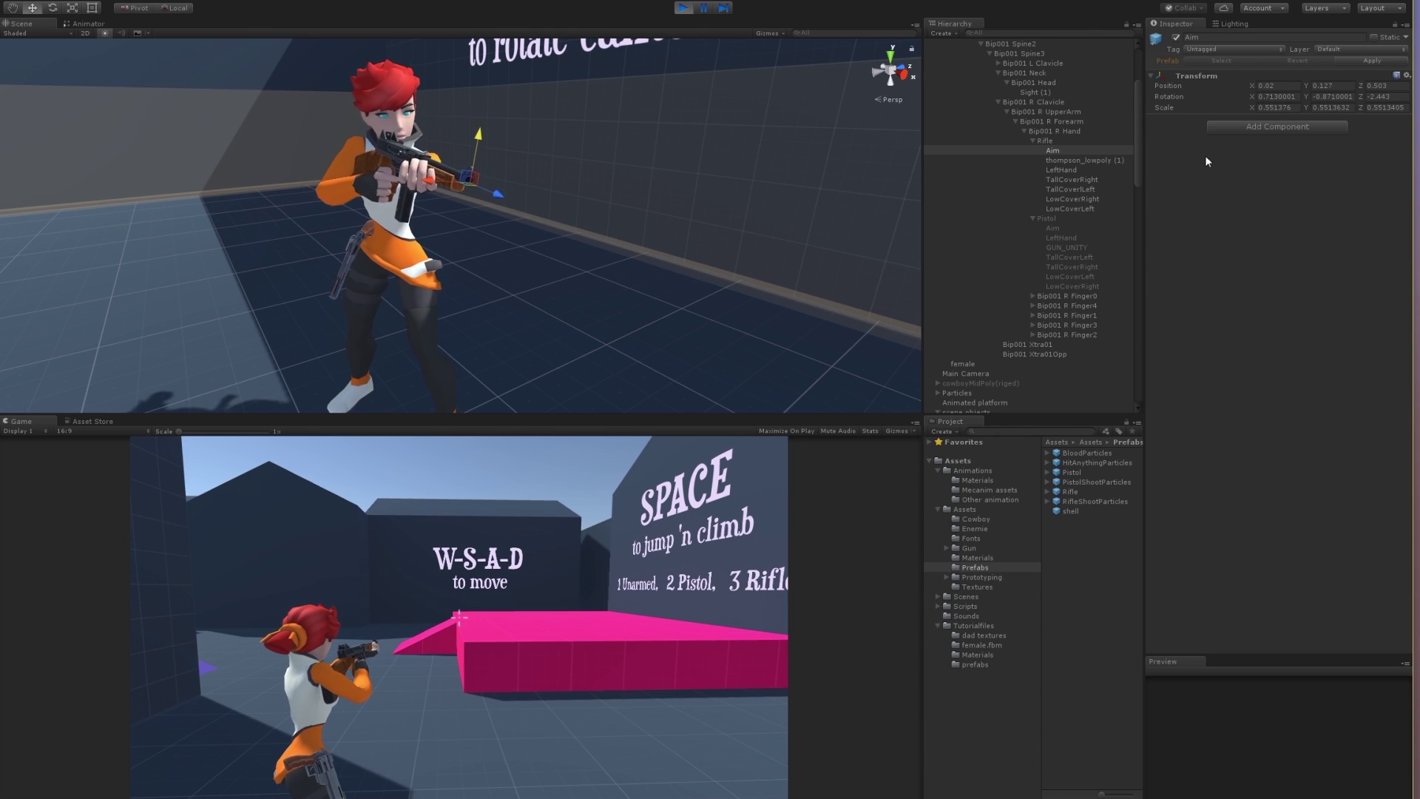
right_click(1209, 77)
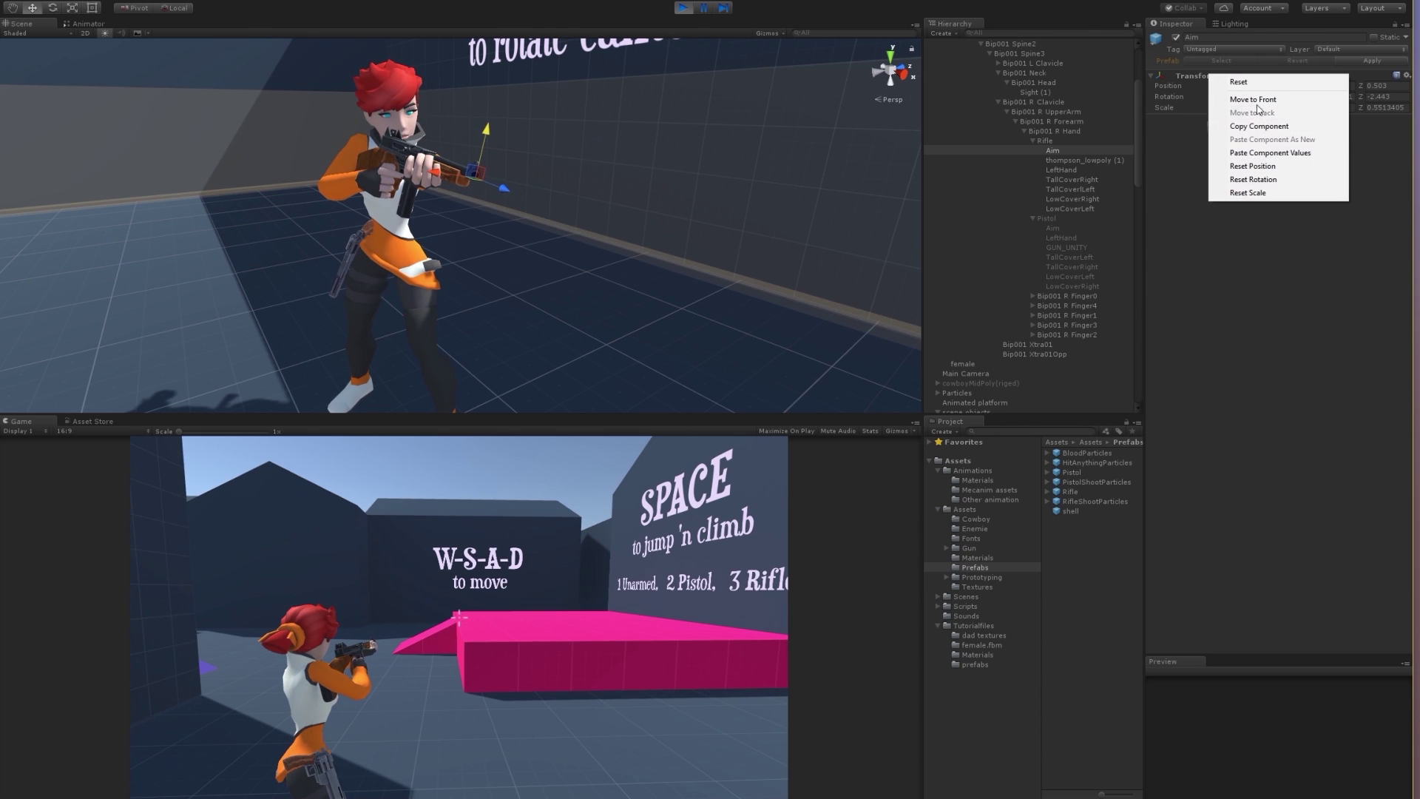
click(1288, 128)
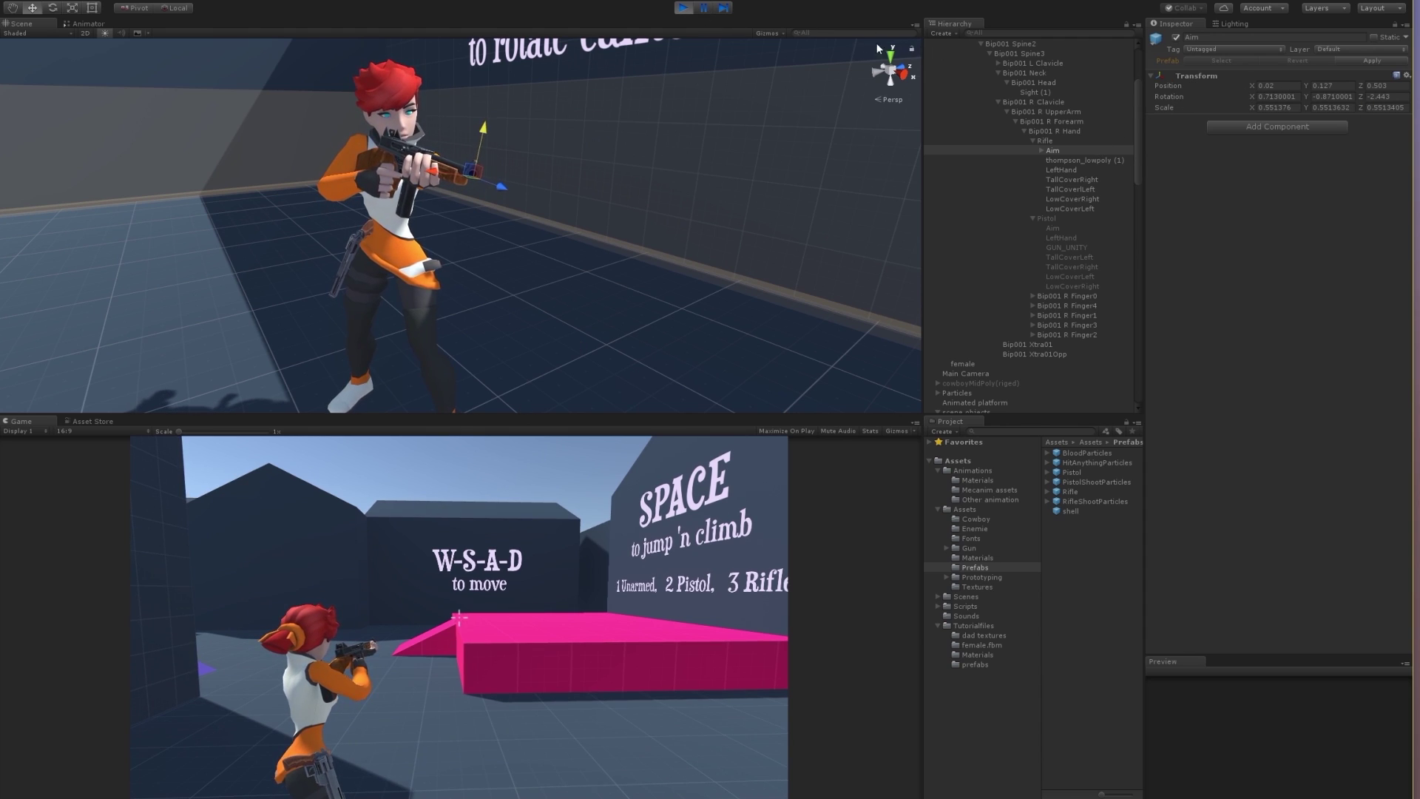
right_click(1186, 76)
click(1265, 129)
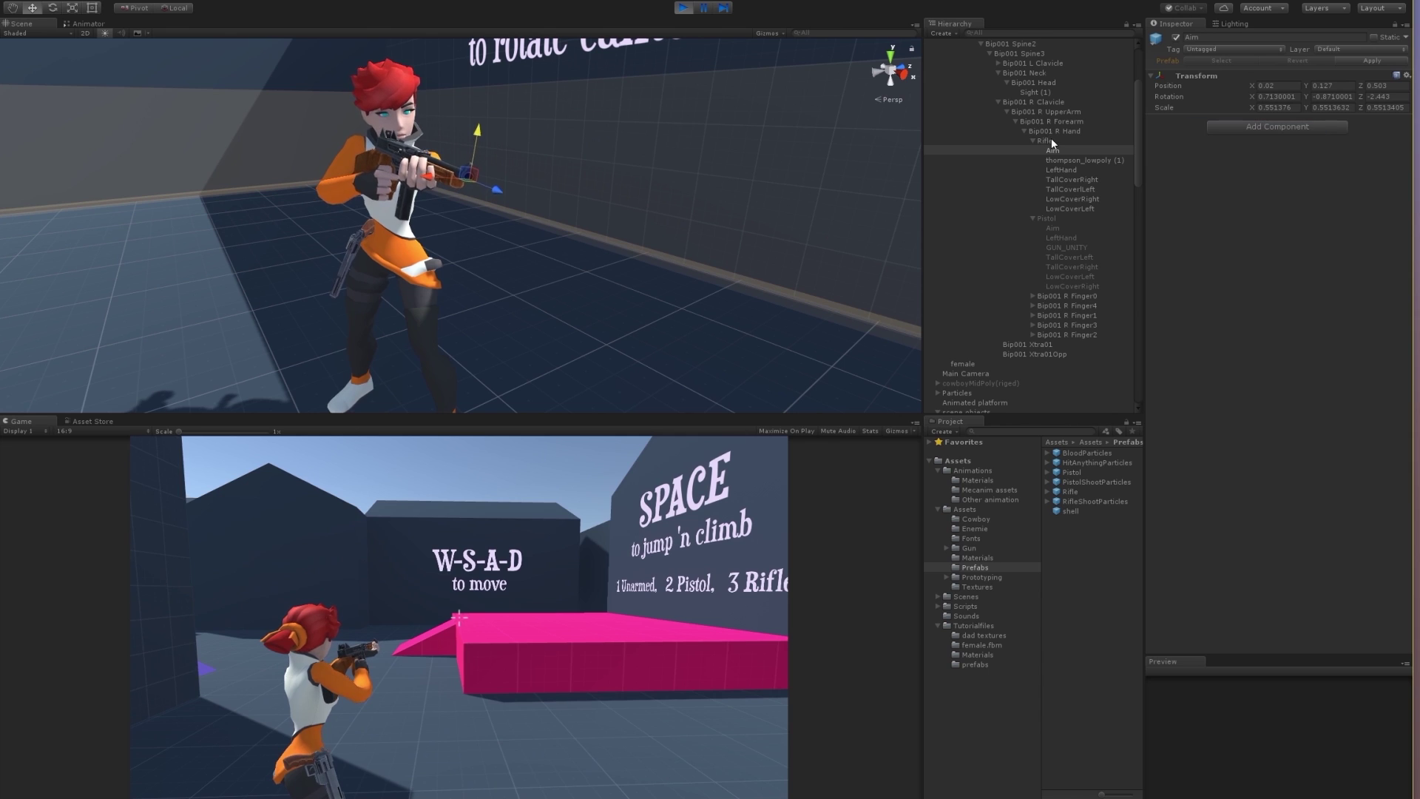
click(682, 8)
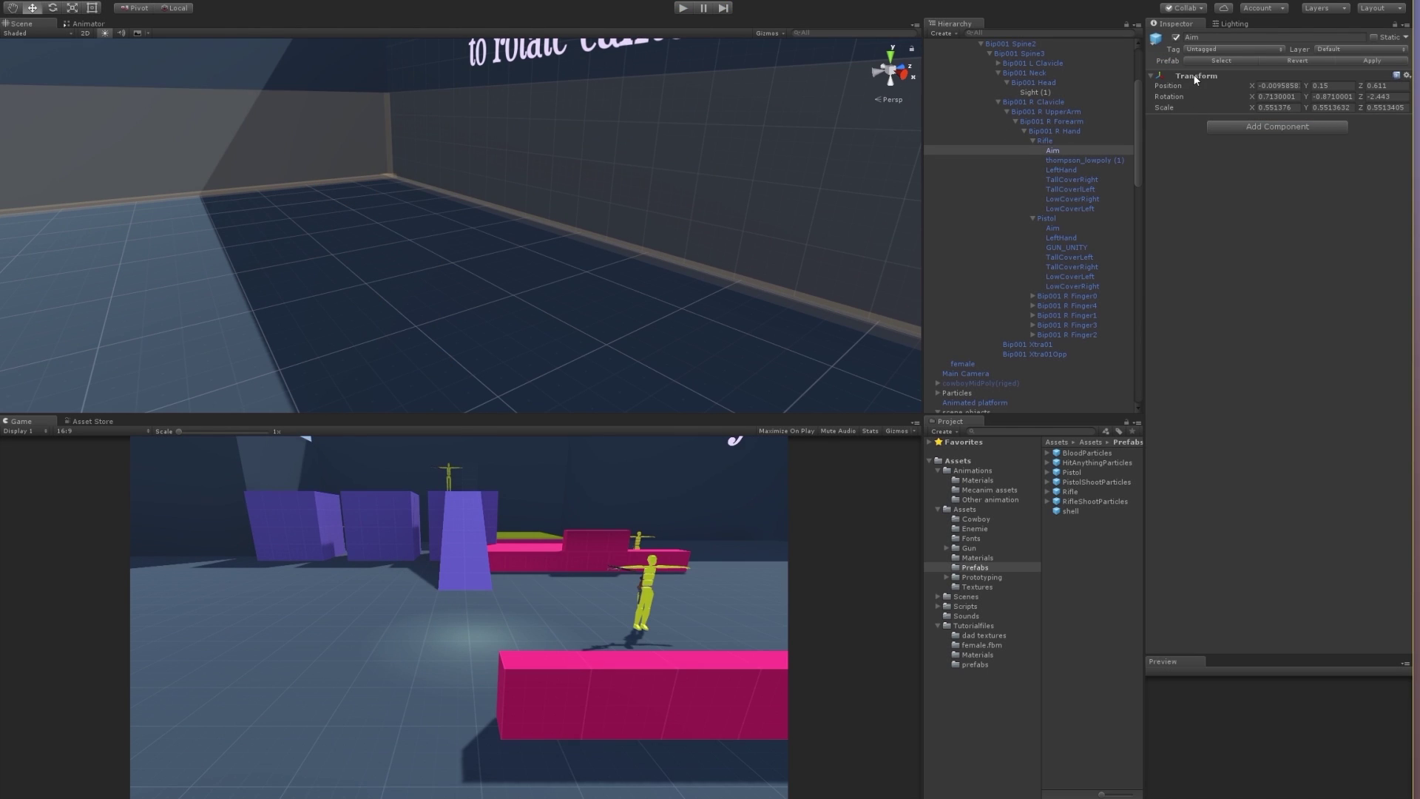
right_click(1196, 78)
click(1255, 168)
Start a playtest, walk the character forward and raise the rifle to aim
key(f)
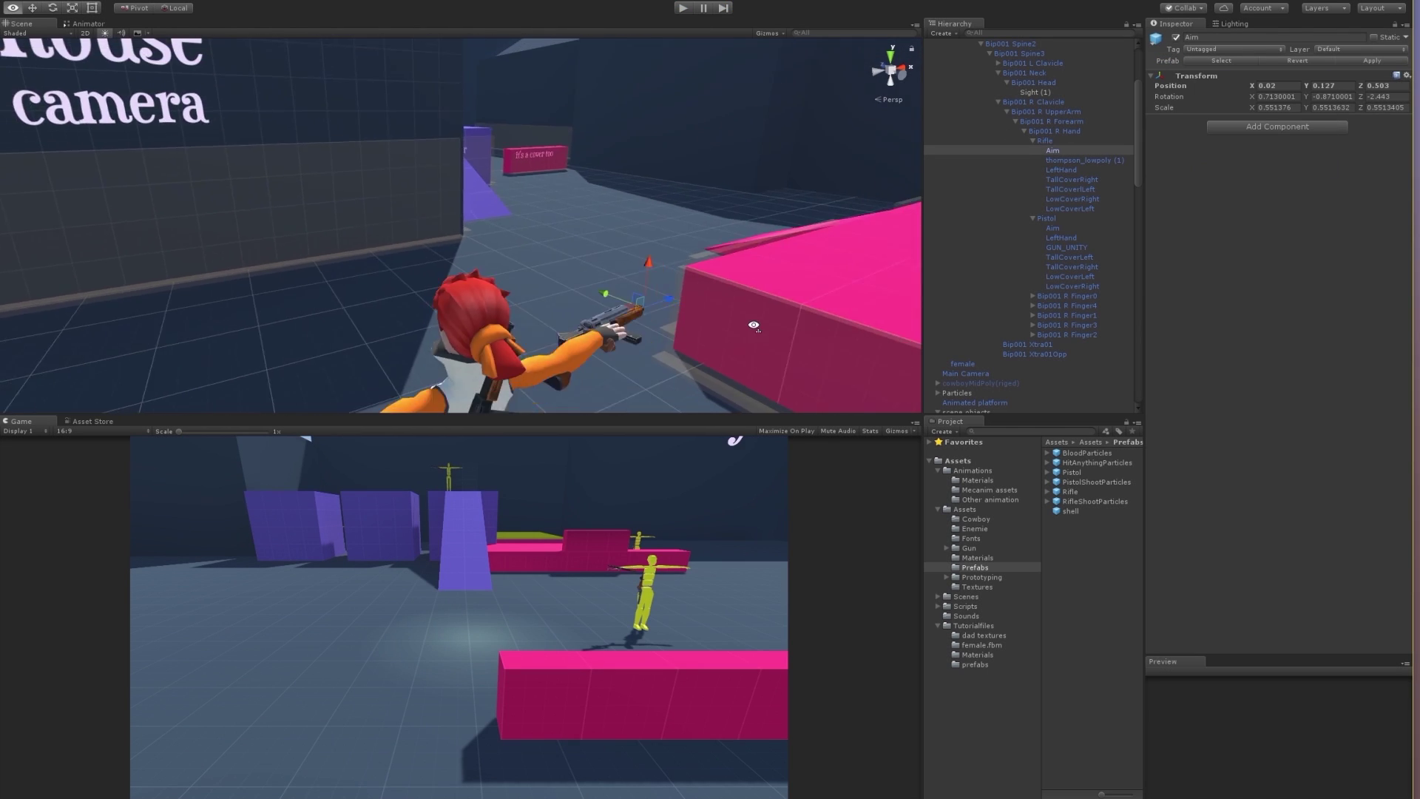
click(682, 8)
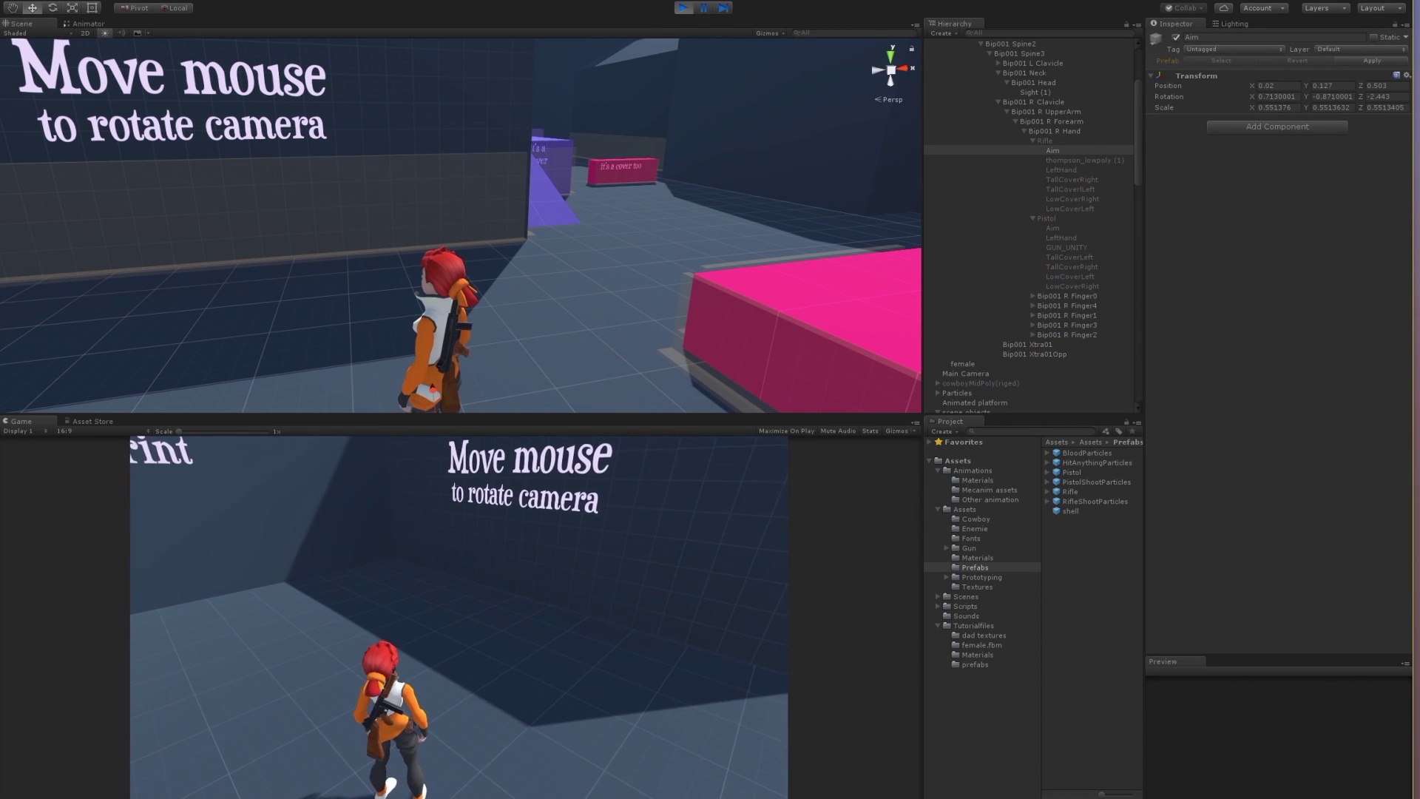
key(w)
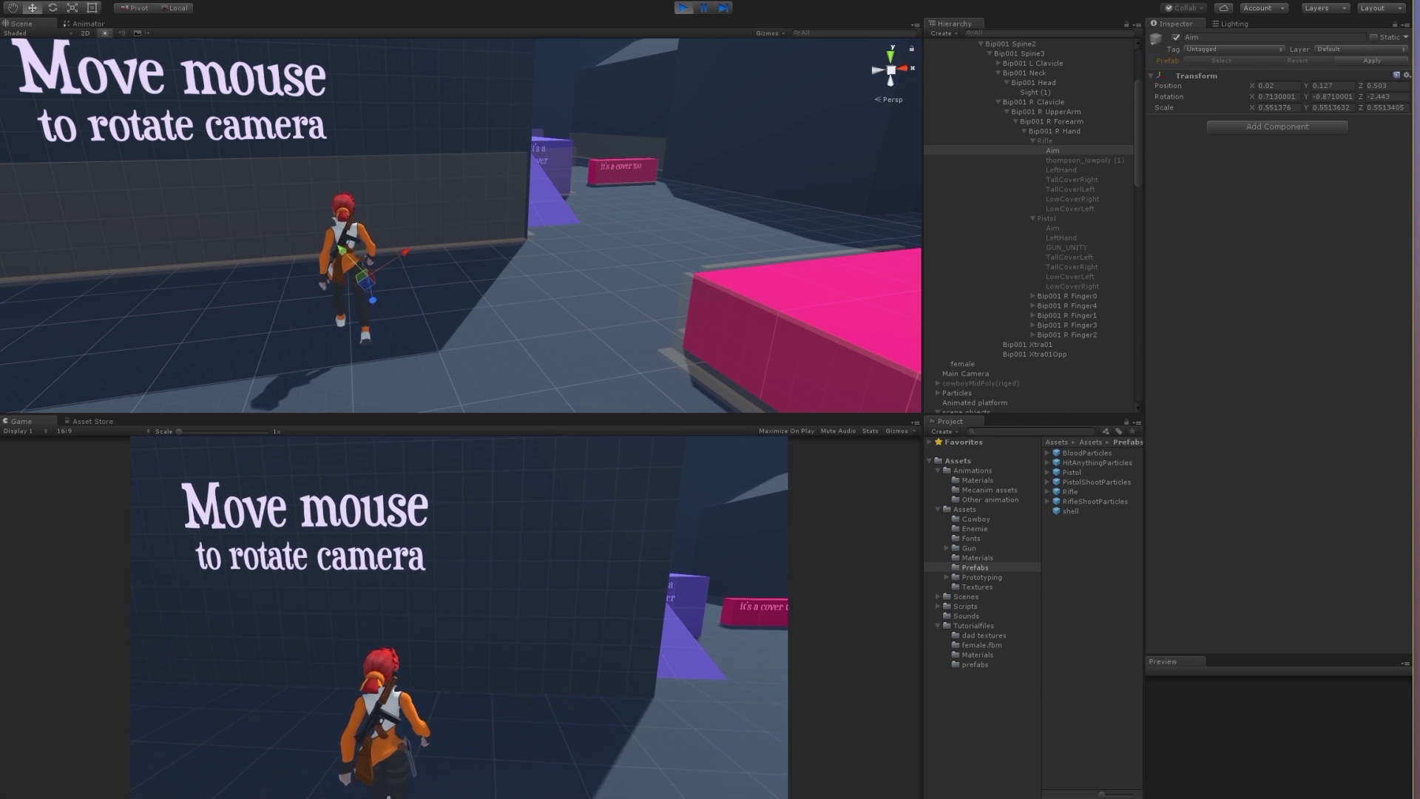
right_click(460, 617)
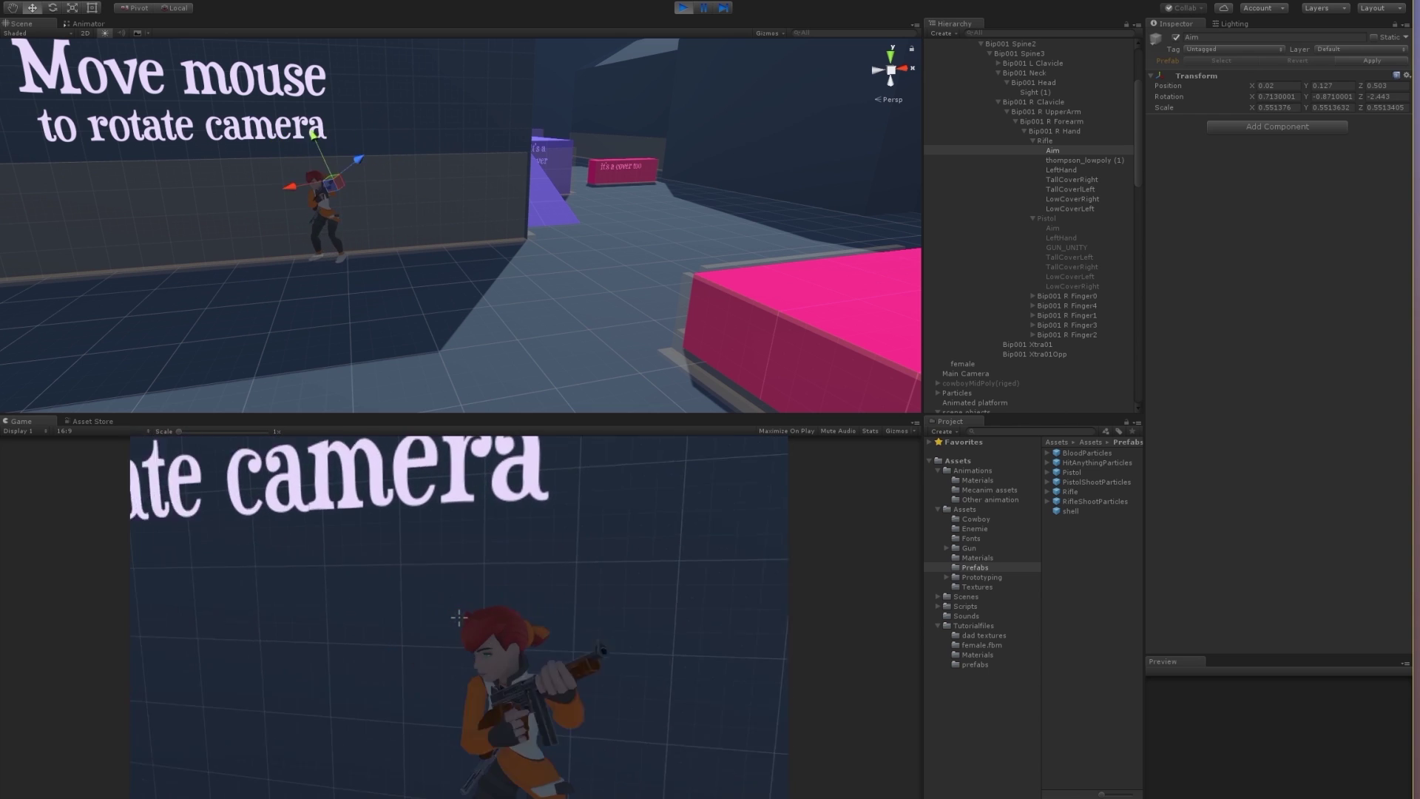
Run her along the wall to the pink cover block and orbit the Scene view around her
key(w)
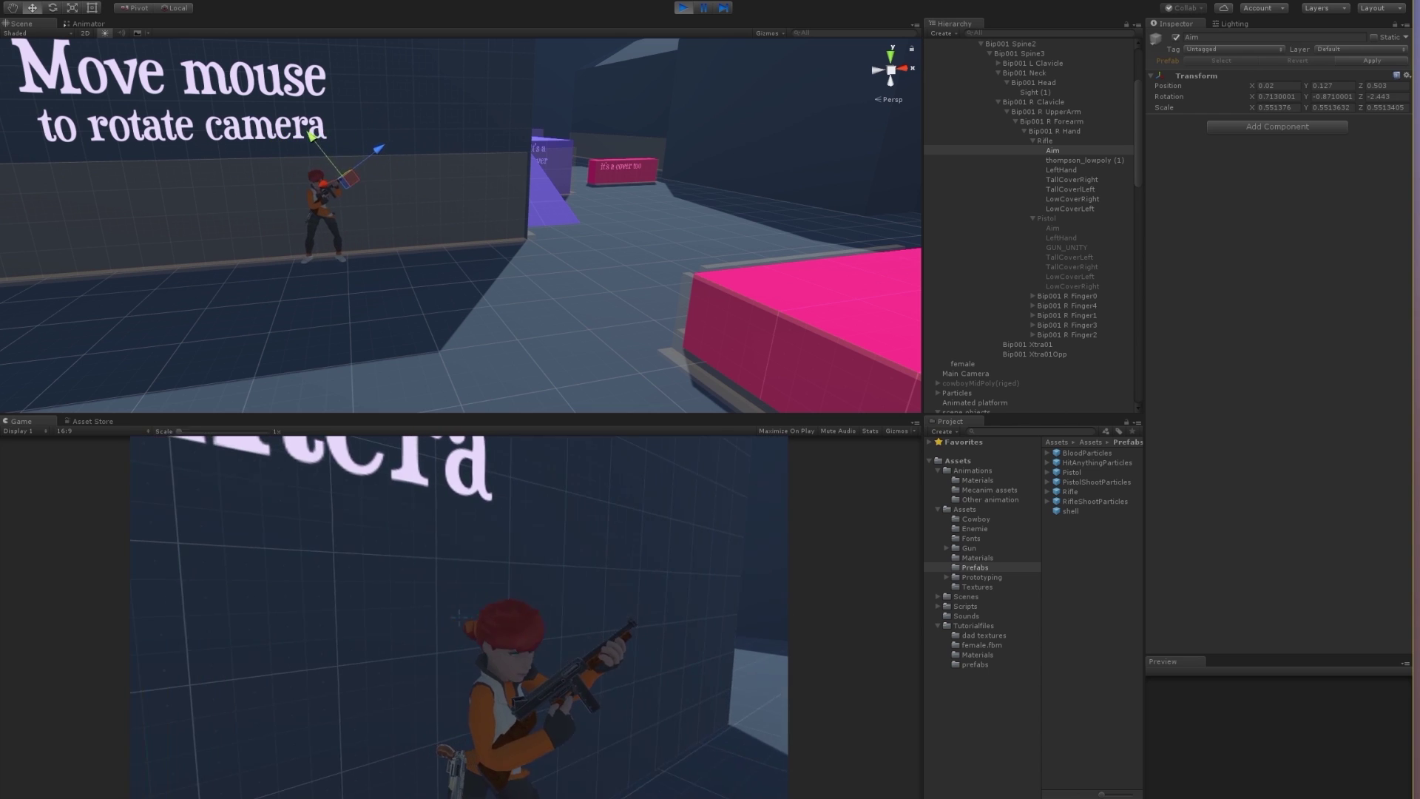
key(w)
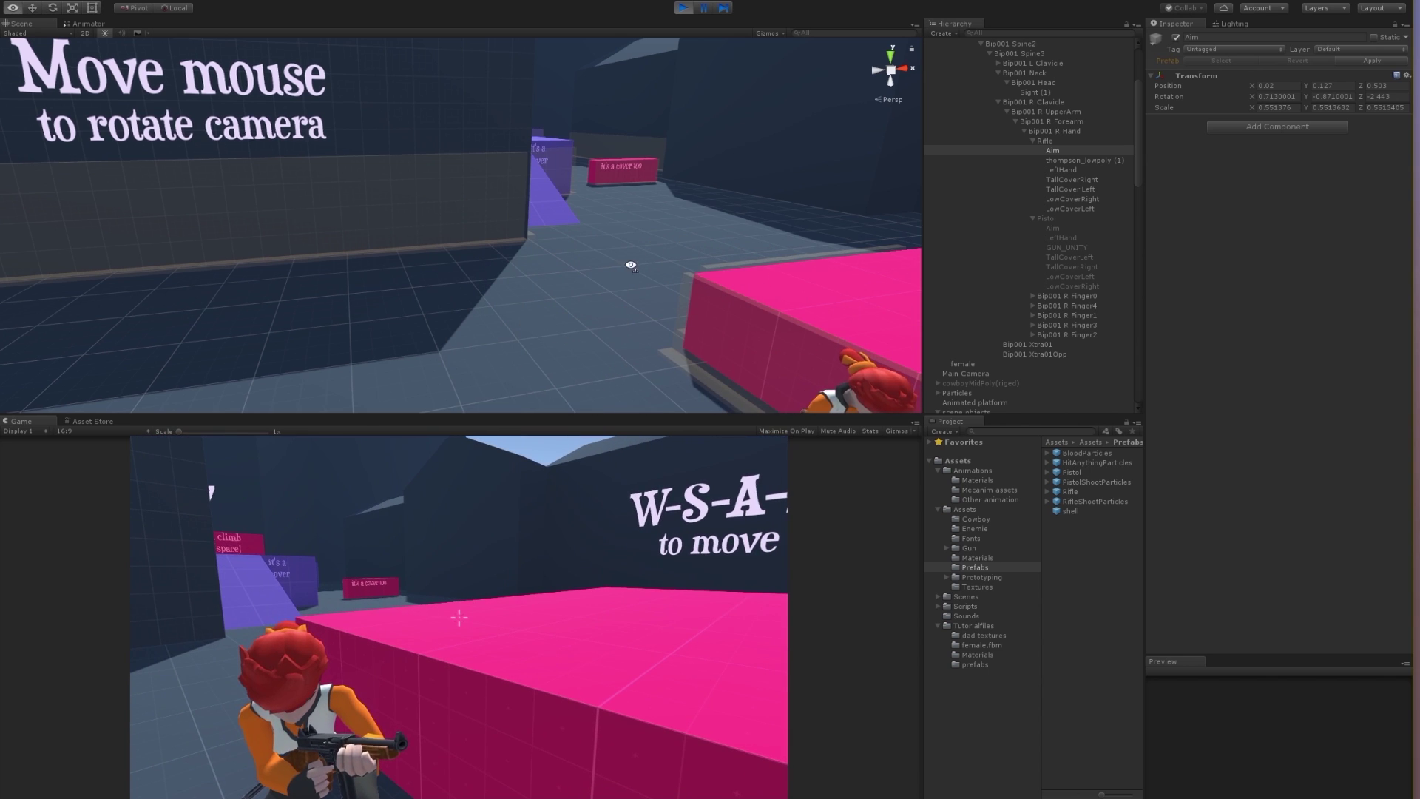
key(f)
mouse_move(633, 263)
alt+mouse_down()
mouse_move(789, 298)
mouse_move(707, 304)
alt+mouse_up()
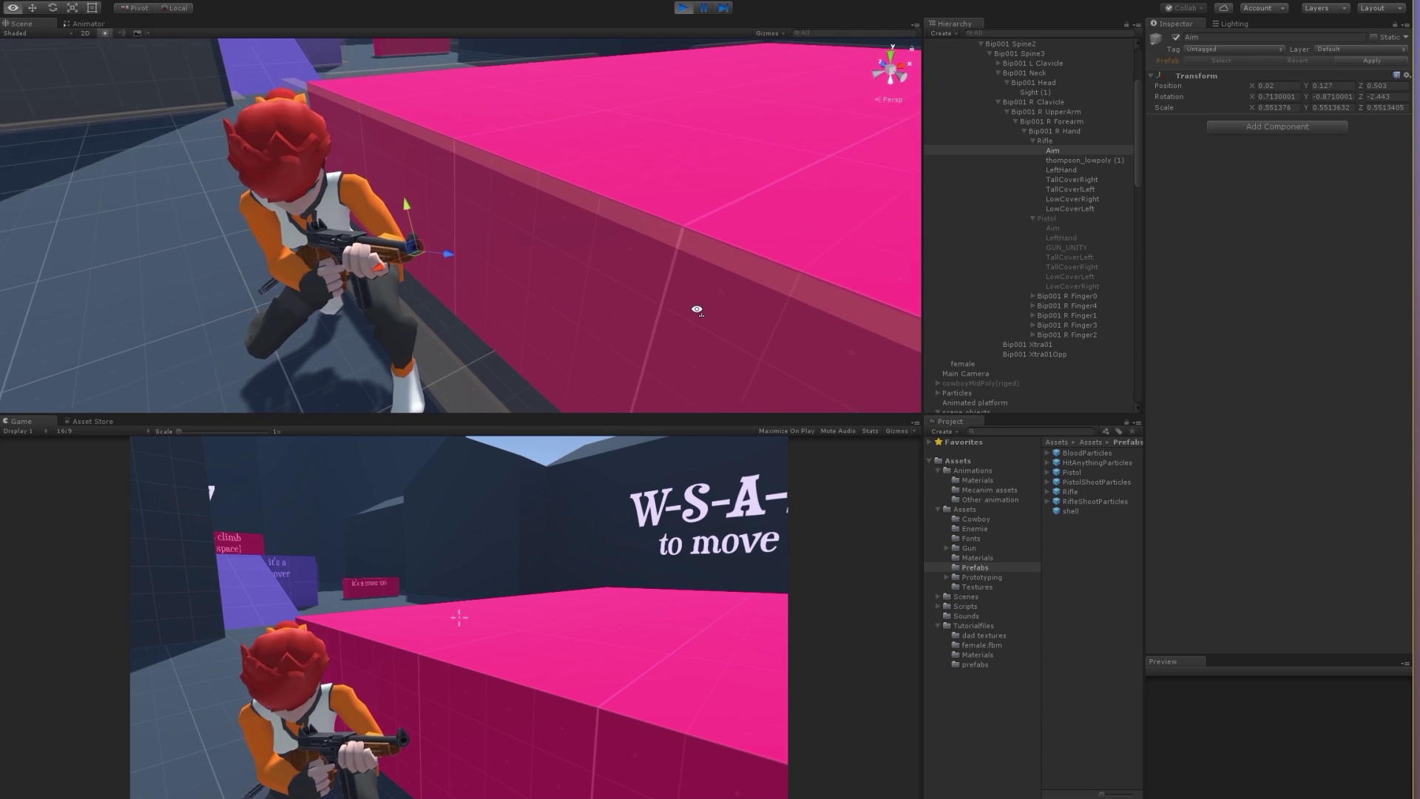
alt+drag(707, 305, 872, 255)
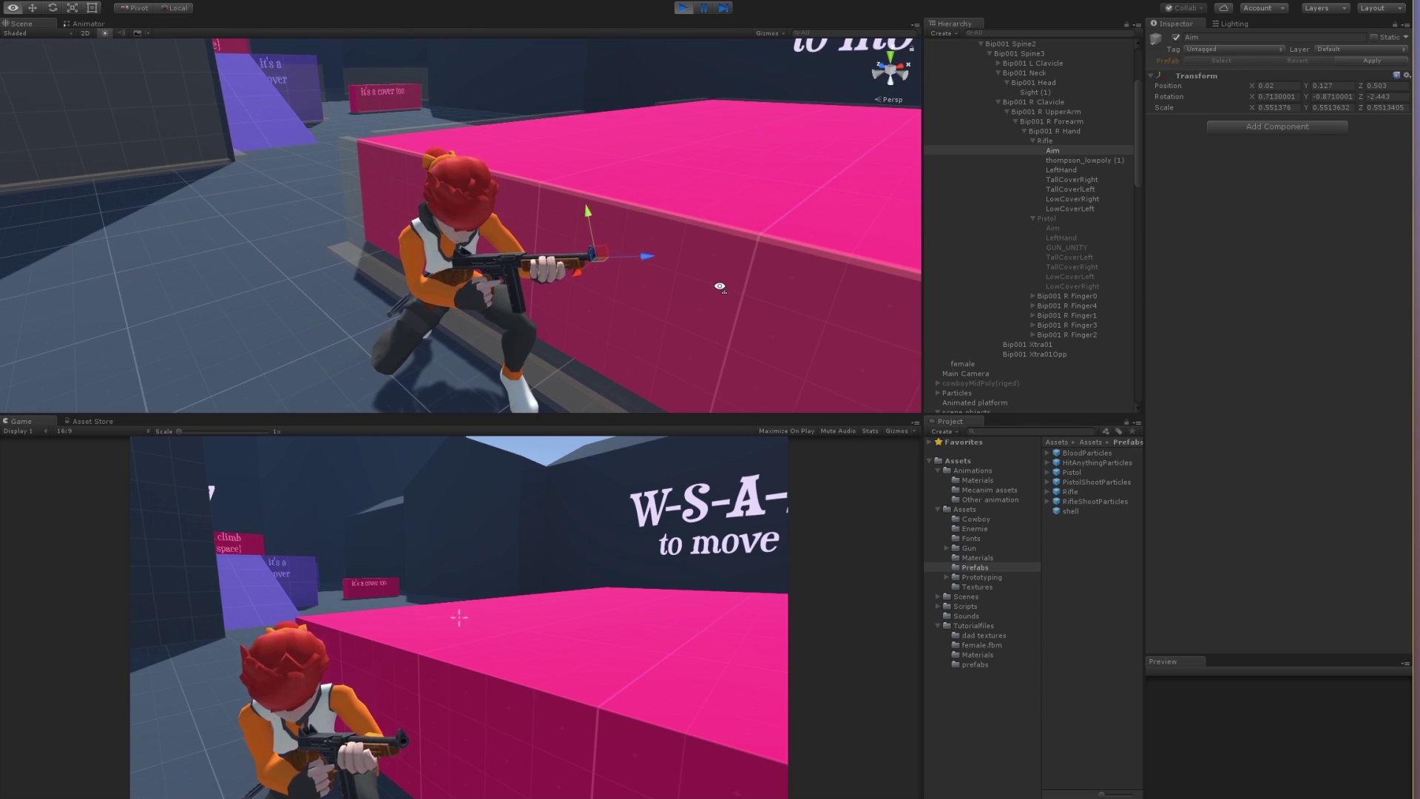
Nudge LowCoverRight to 0, 0.071, 0.353 and carry its Transform values out of Play mode
click(1088, 197)
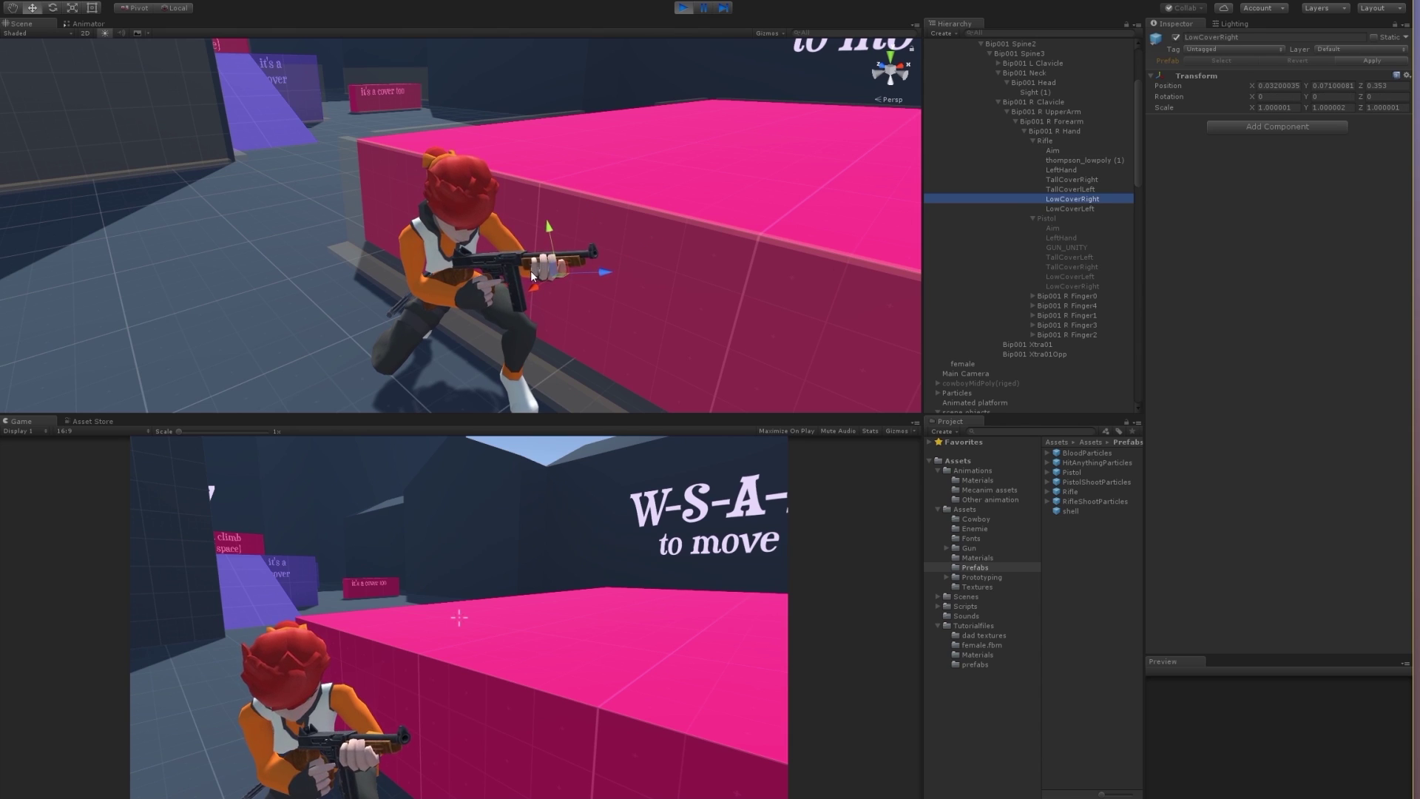
drag(537, 282, 542, 290)
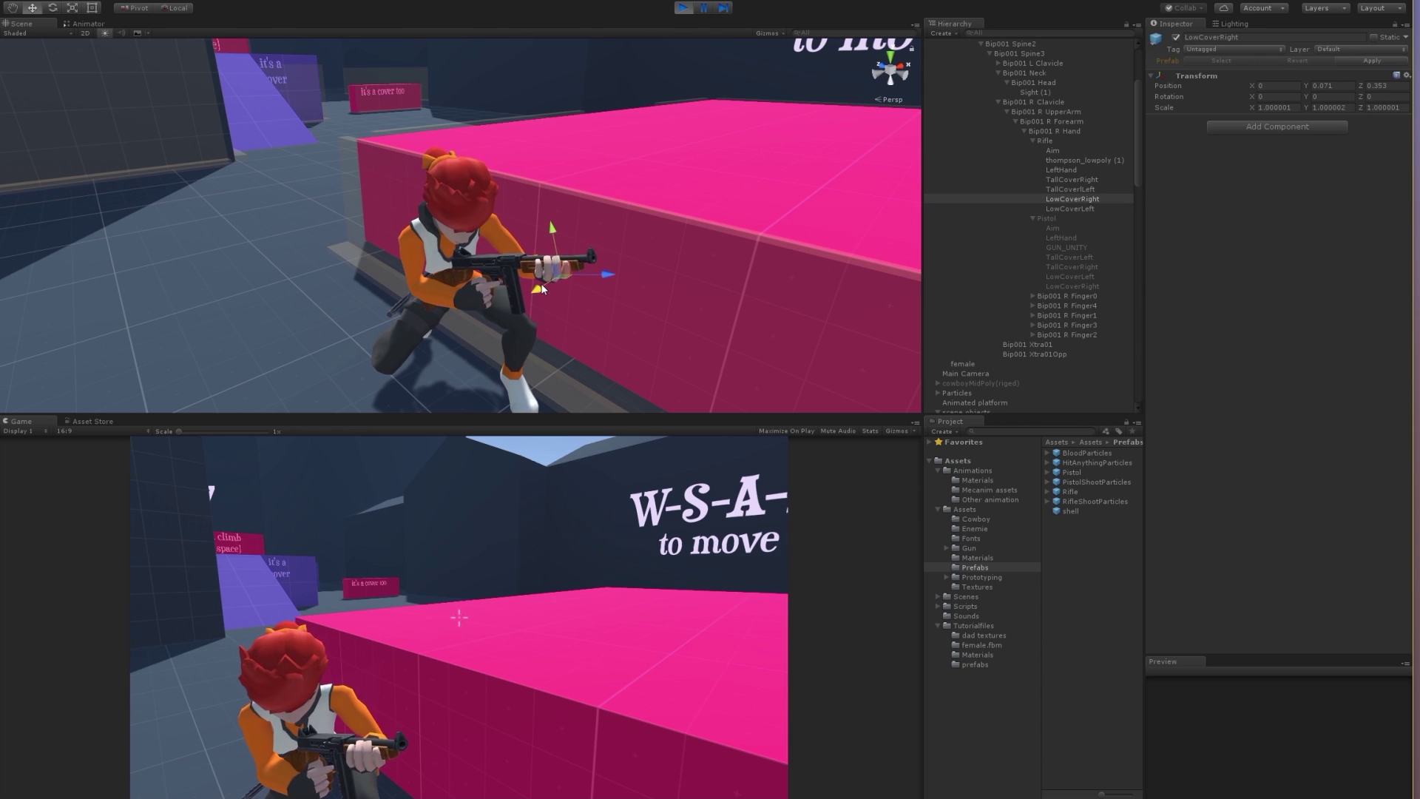
right_click(1170, 80)
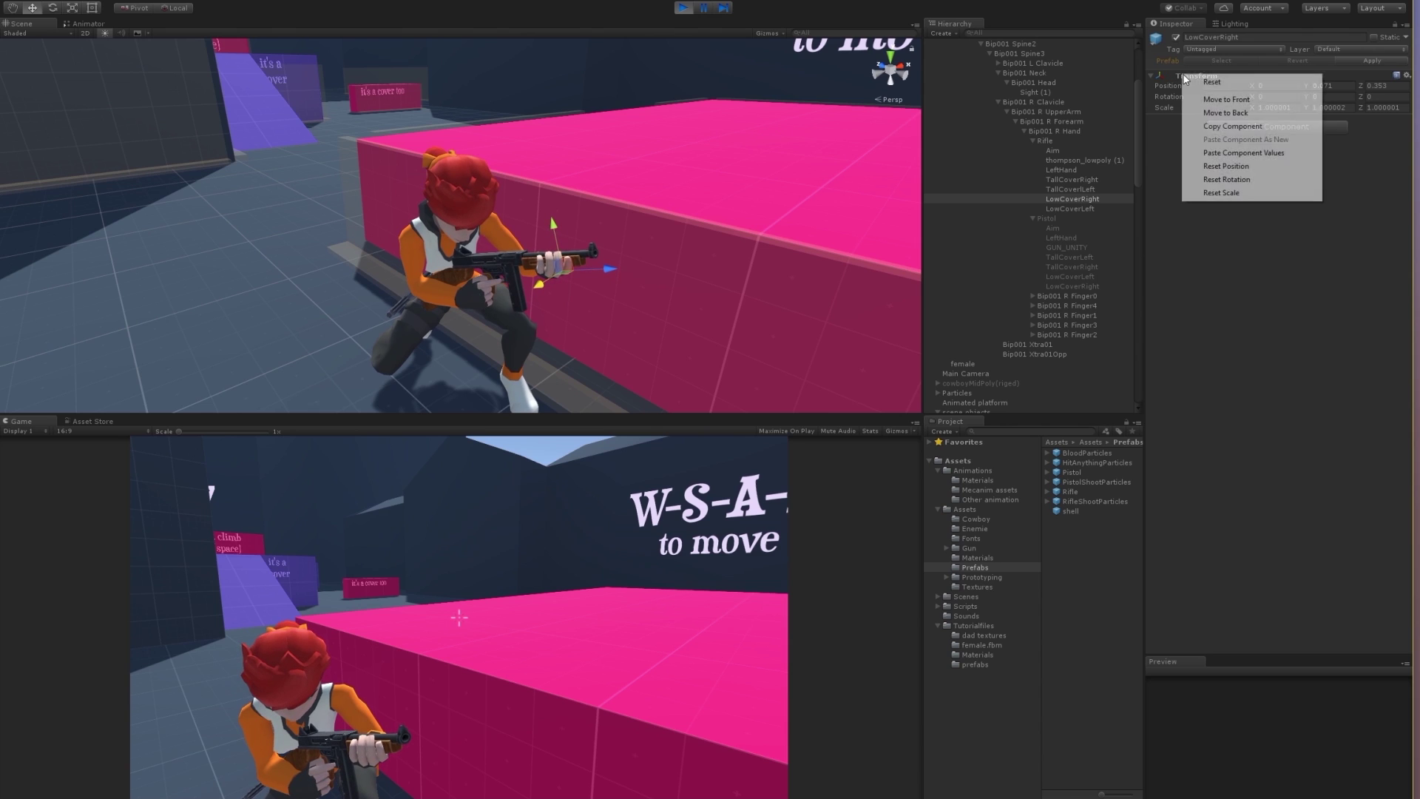
click(1231, 133)
click(681, 8)
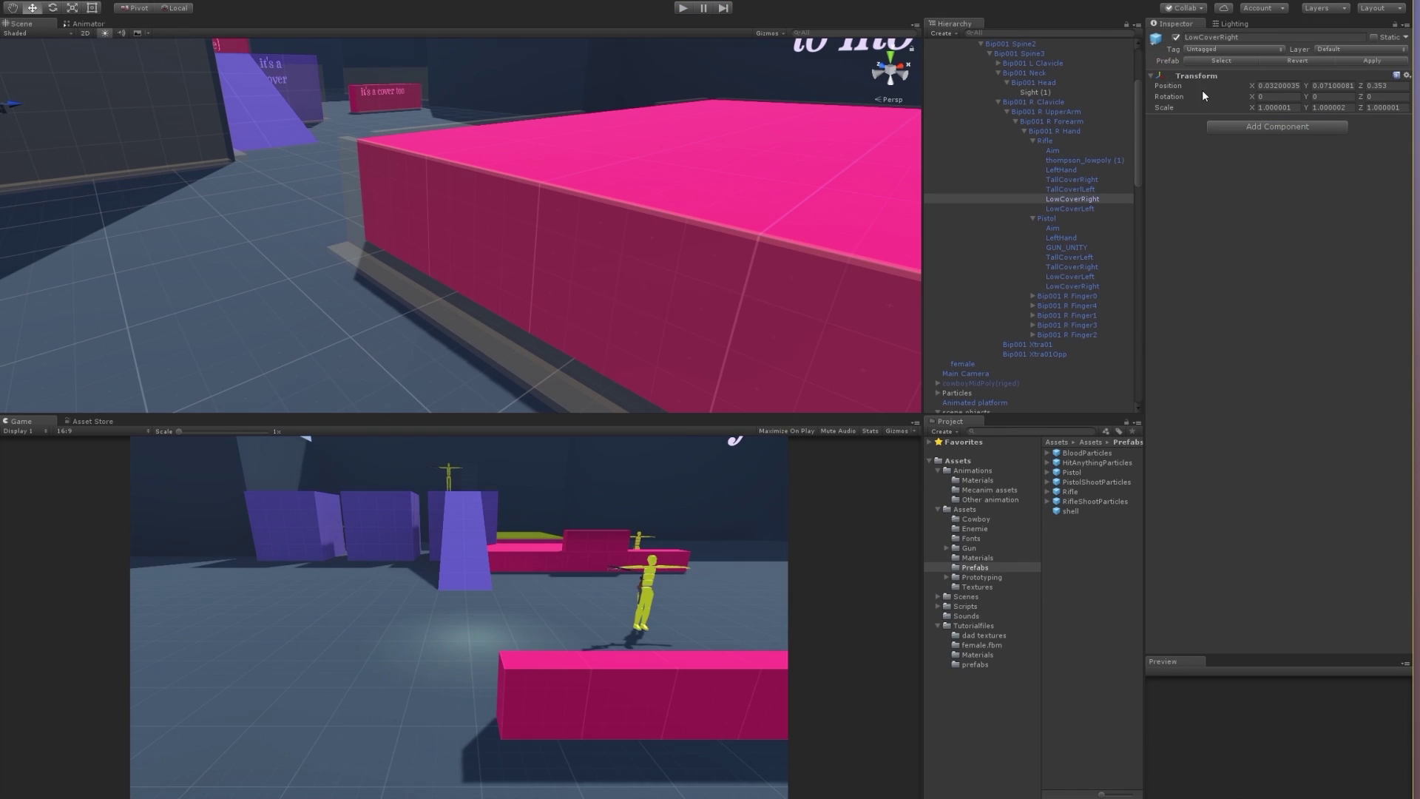
right_click(1202, 80)
click(1284, 172)
click(681, 10)
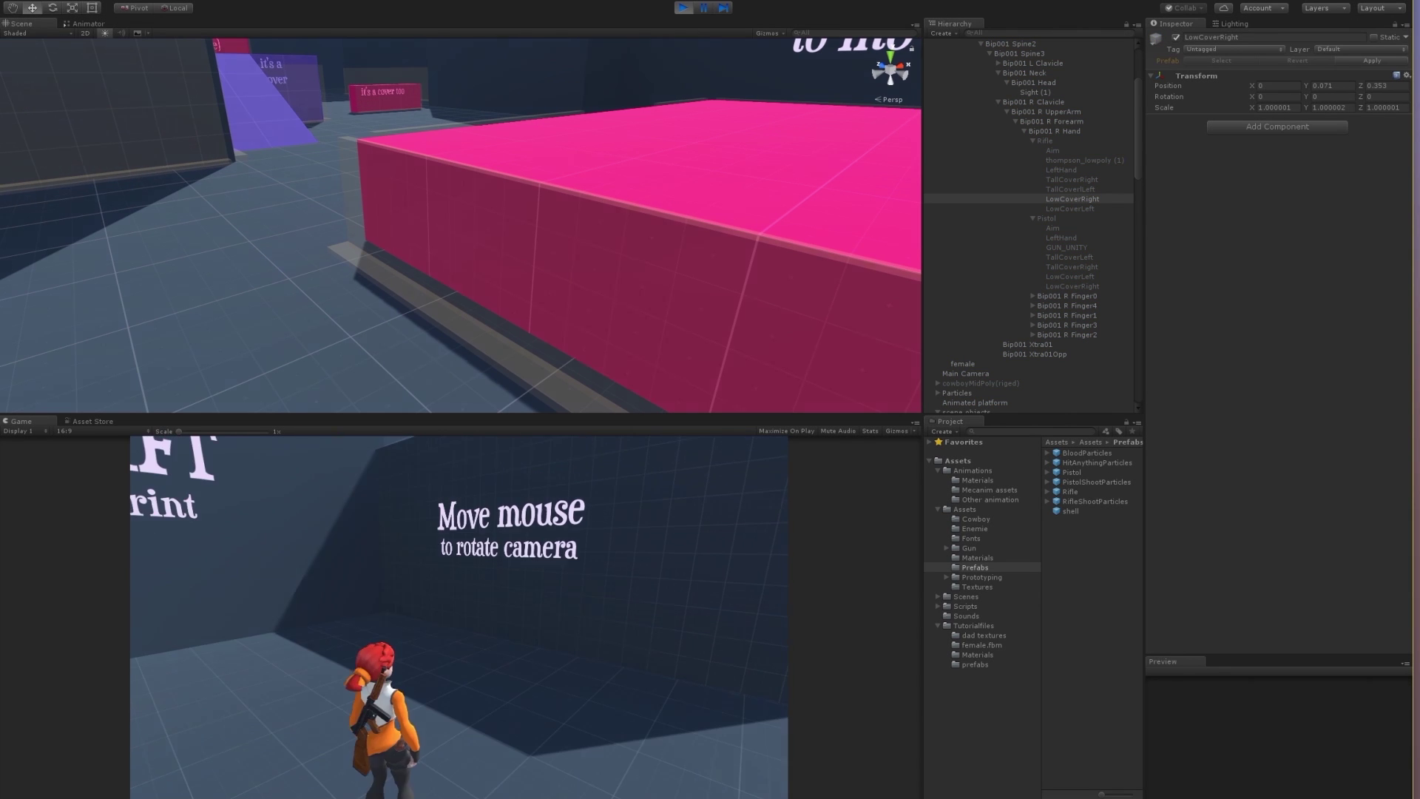
Run the character into cover at the pink box, slide along it and pop up to aim
key(w)
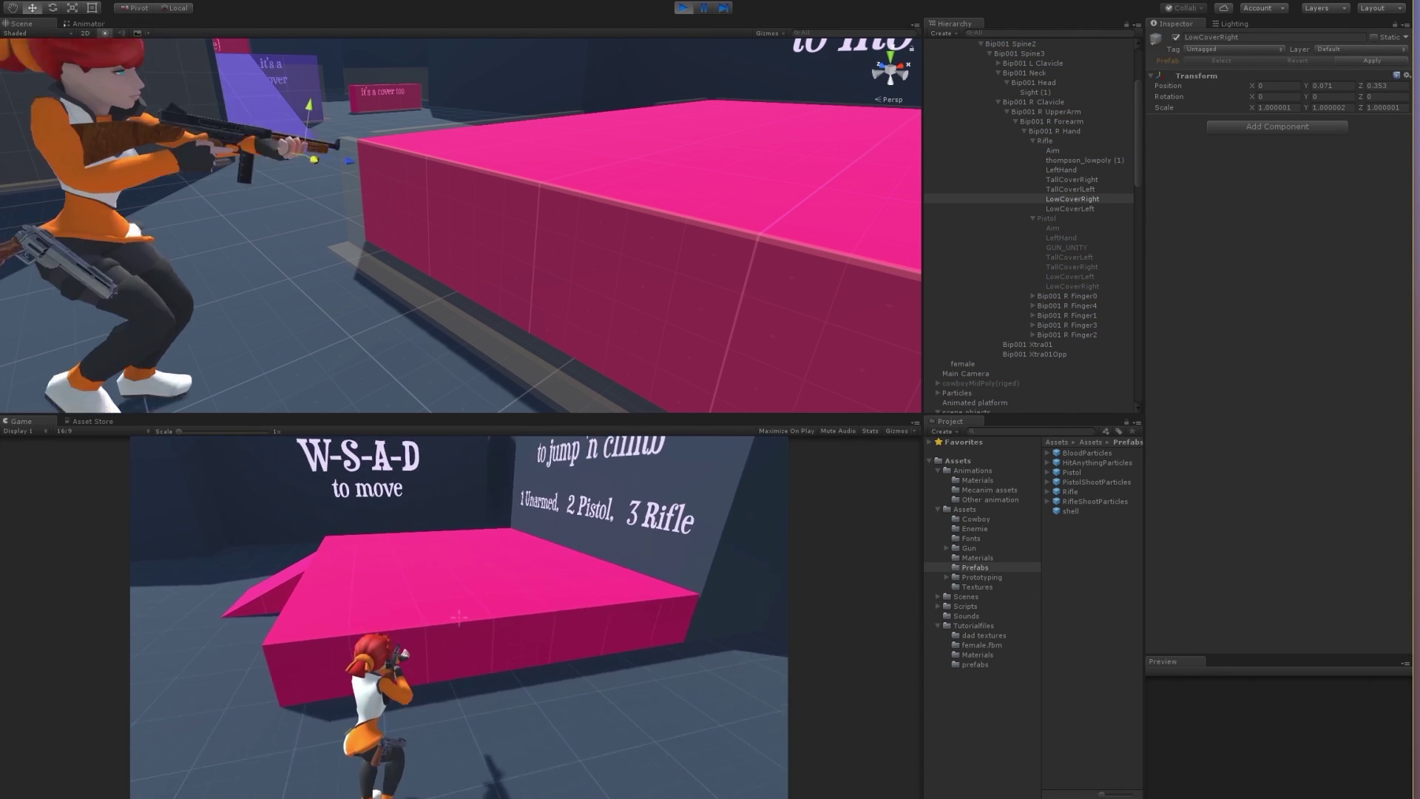
key(d)
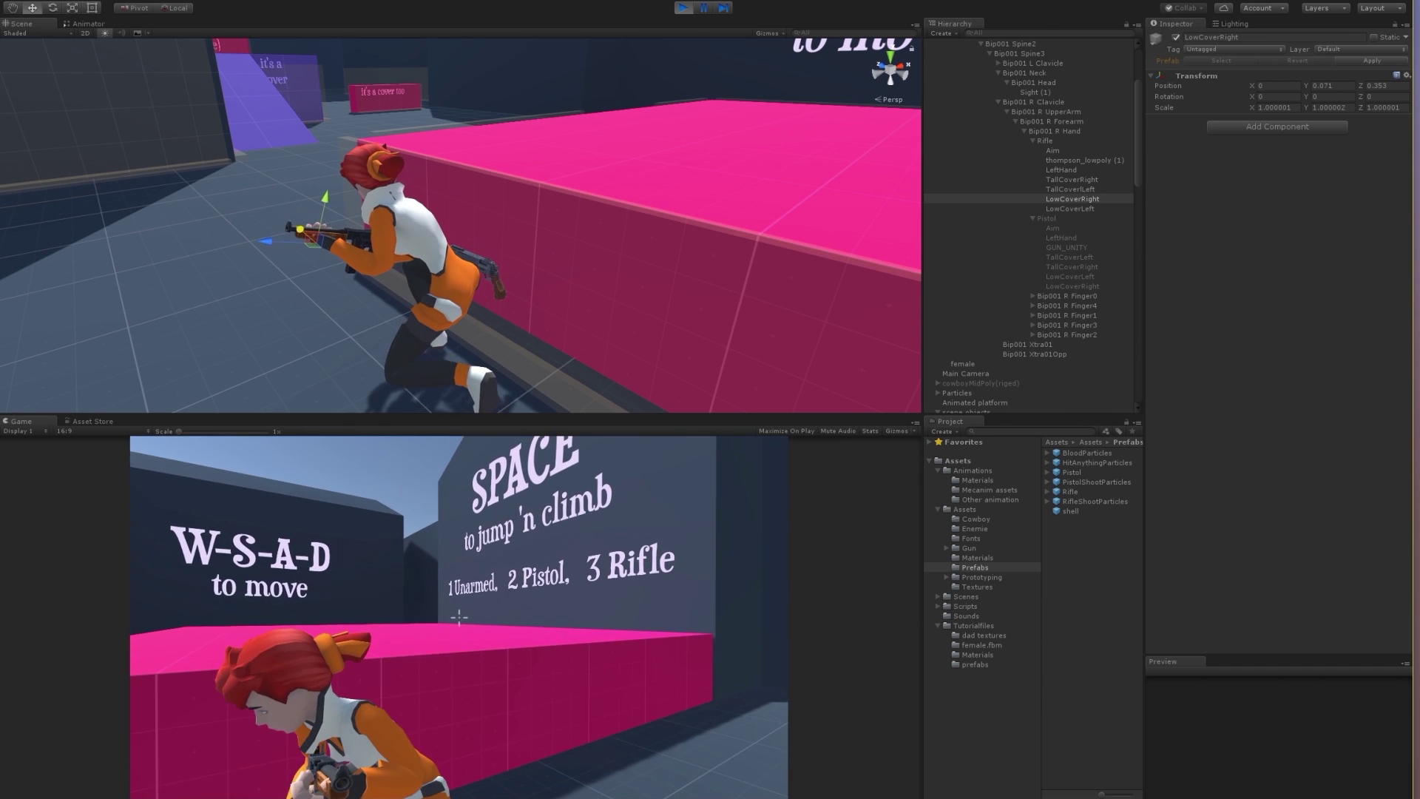
key(f)
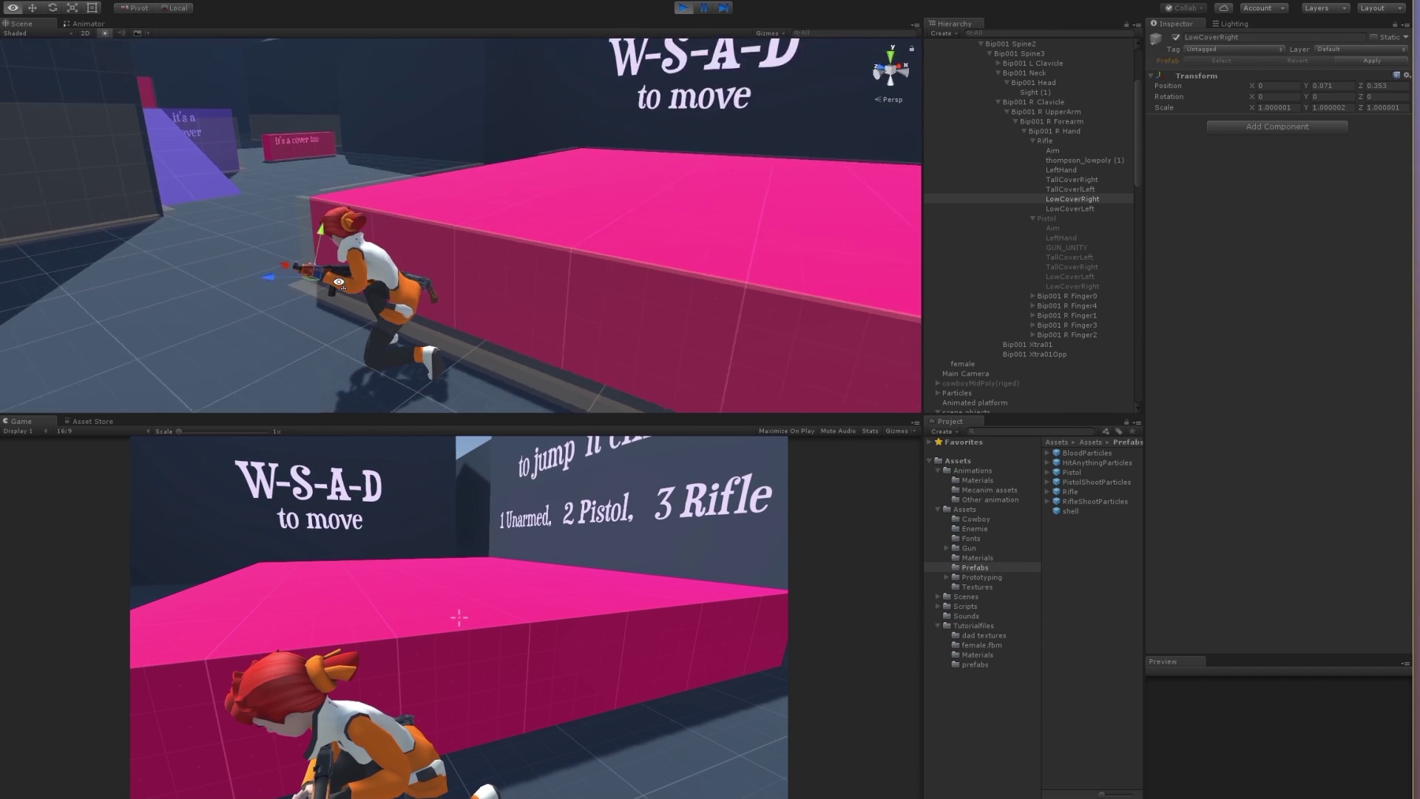
alt+drag(477, 278, 526, 375)
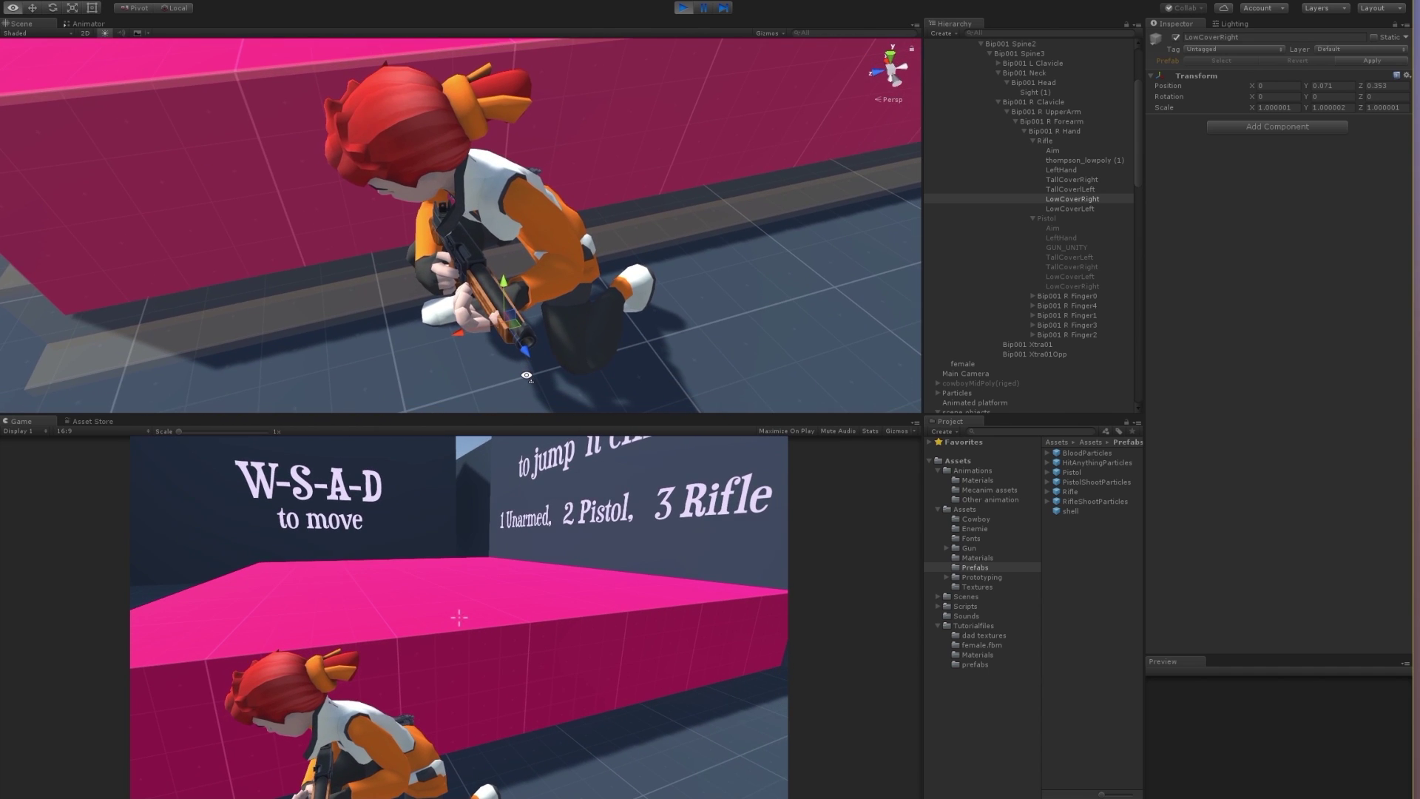
click(424, 628)
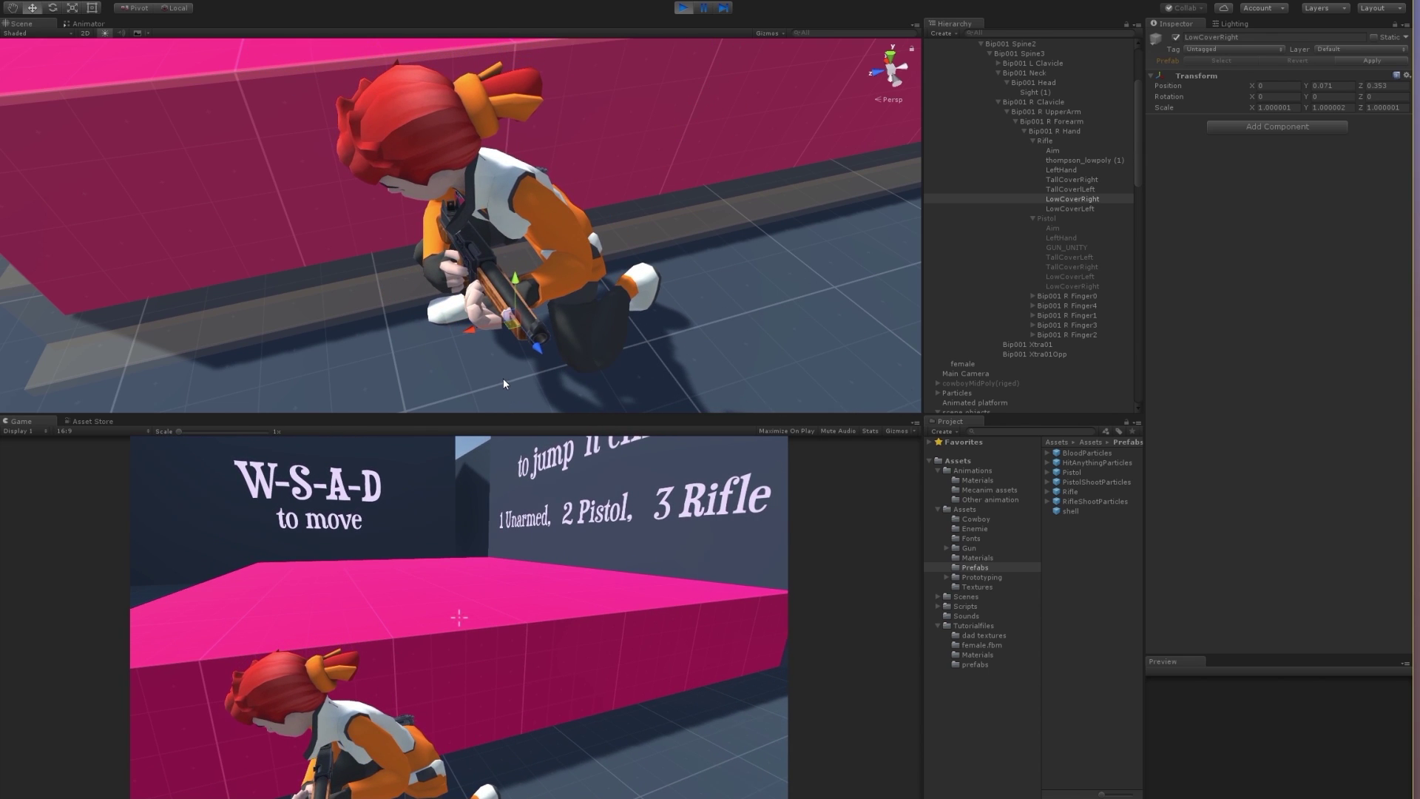
Copy LowCoverLeft's Transform (0.012, 0.071, 0.353) and paste it back after stopping Play mode
click(1073, 209)
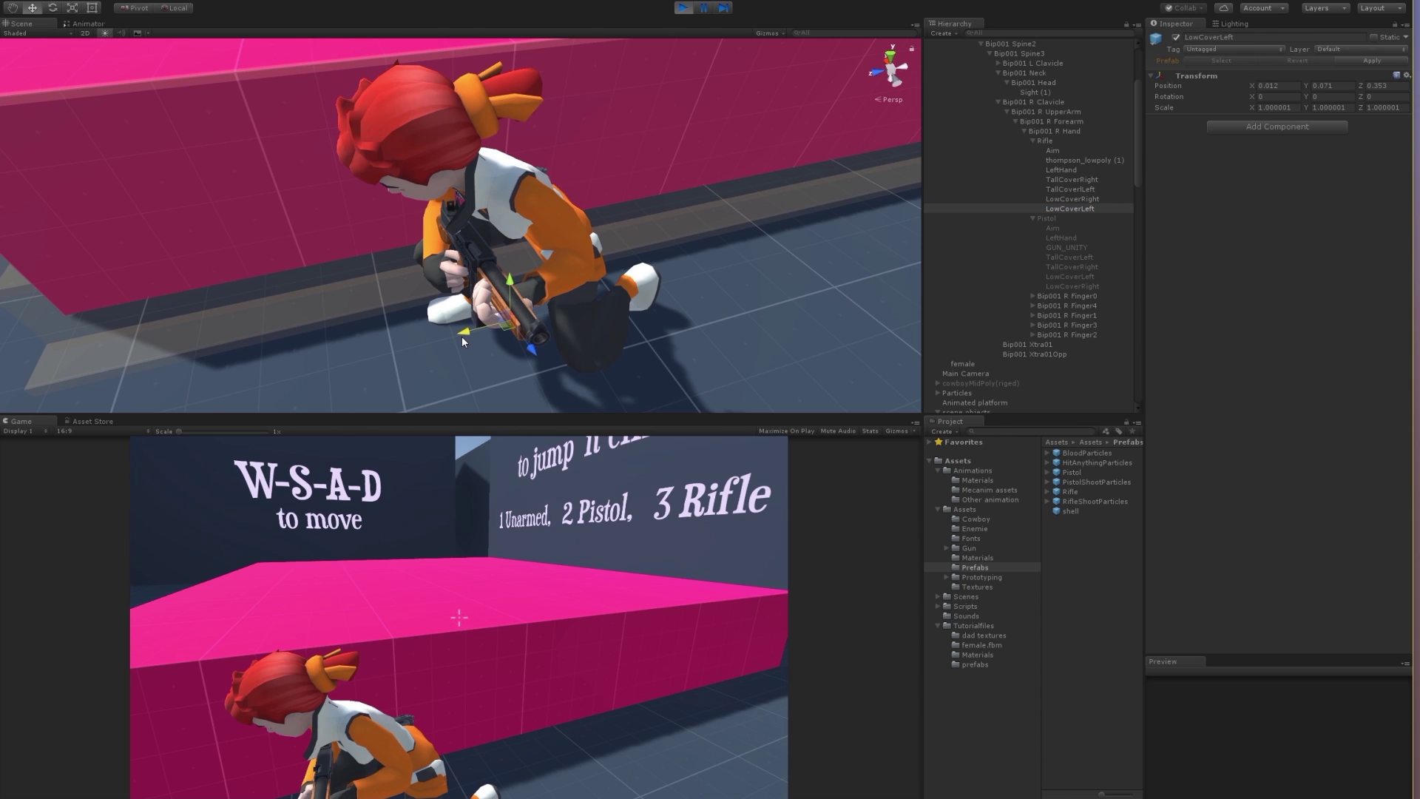
right_click(1220, 77)
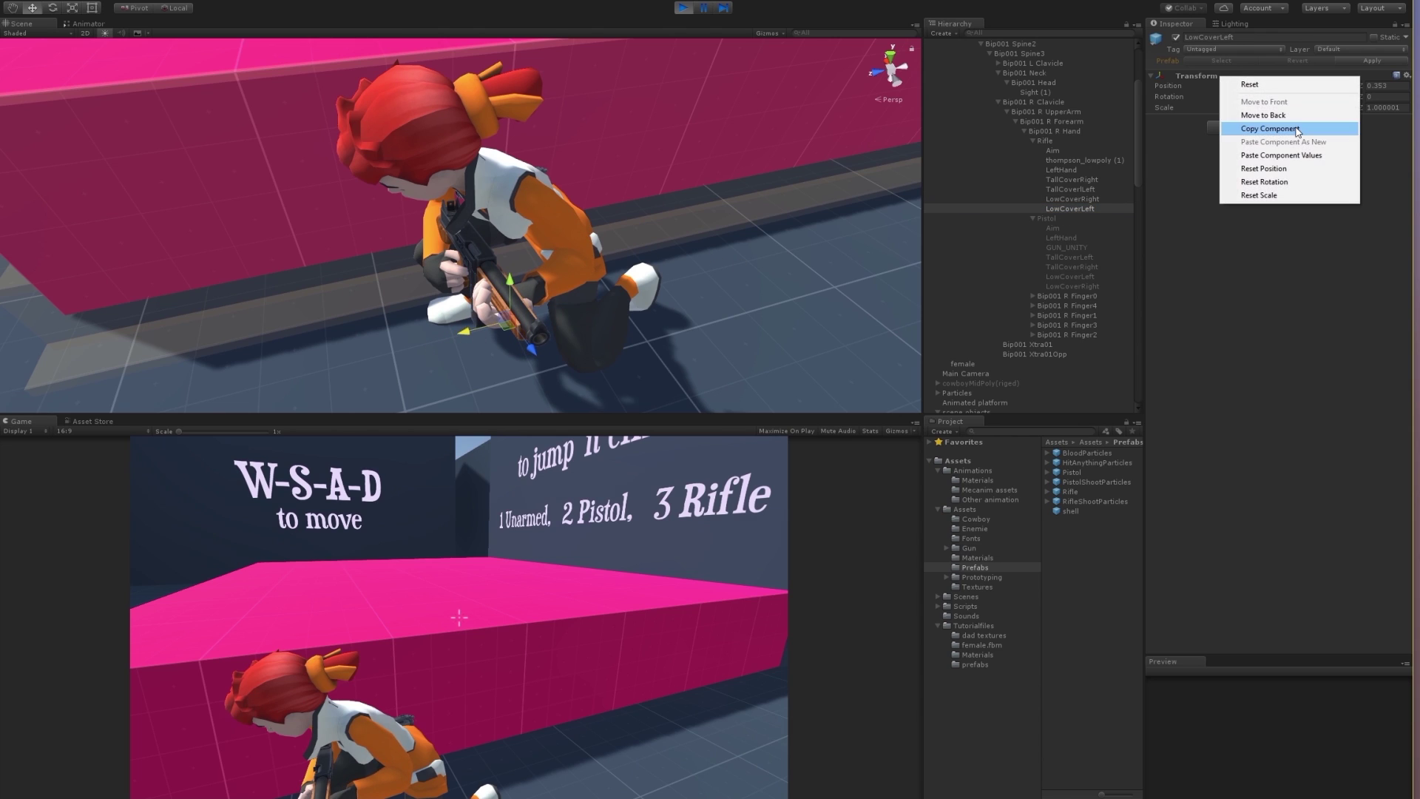
click(1287, 129)
click(682, 8)
right_click(1205, 77)
click(1304, 169)
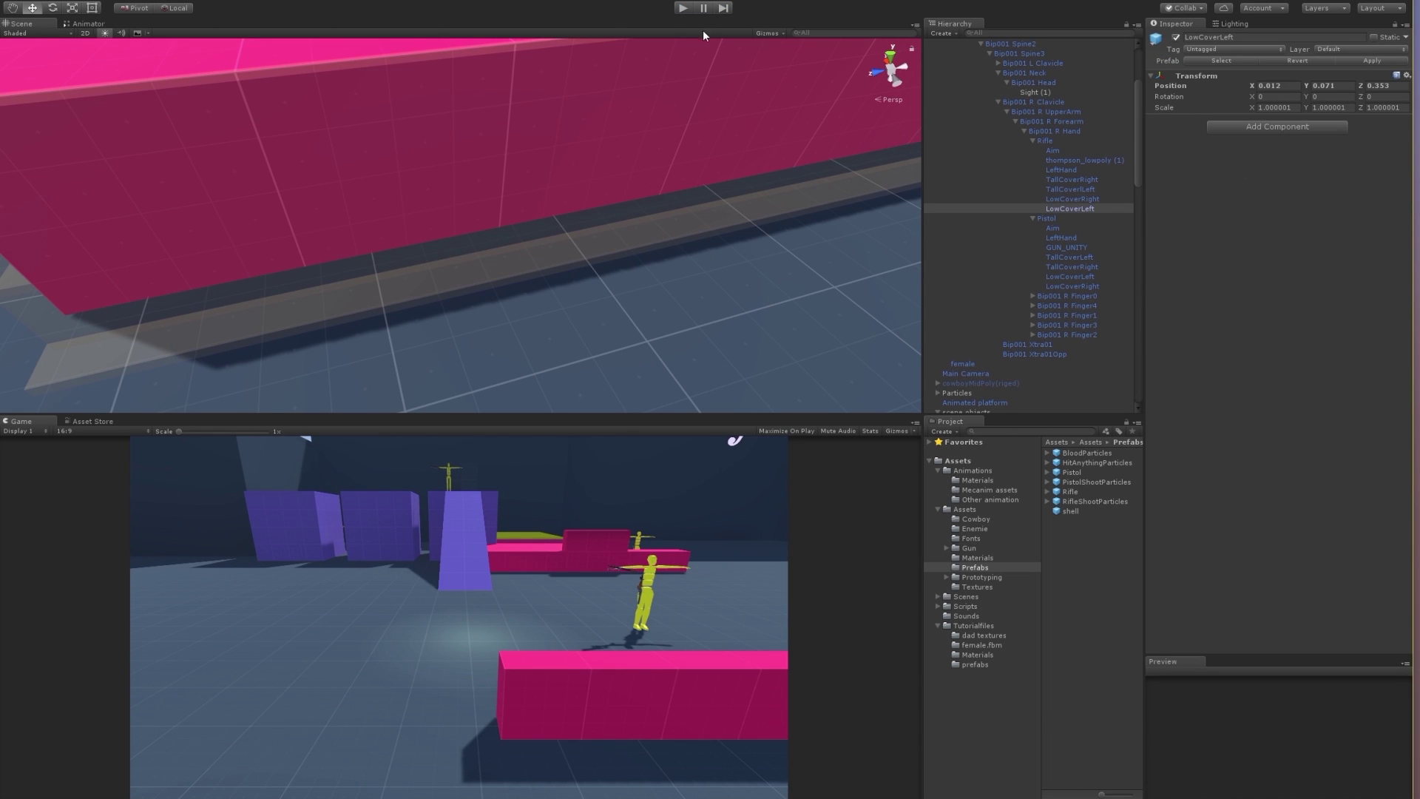
click(679, 8)
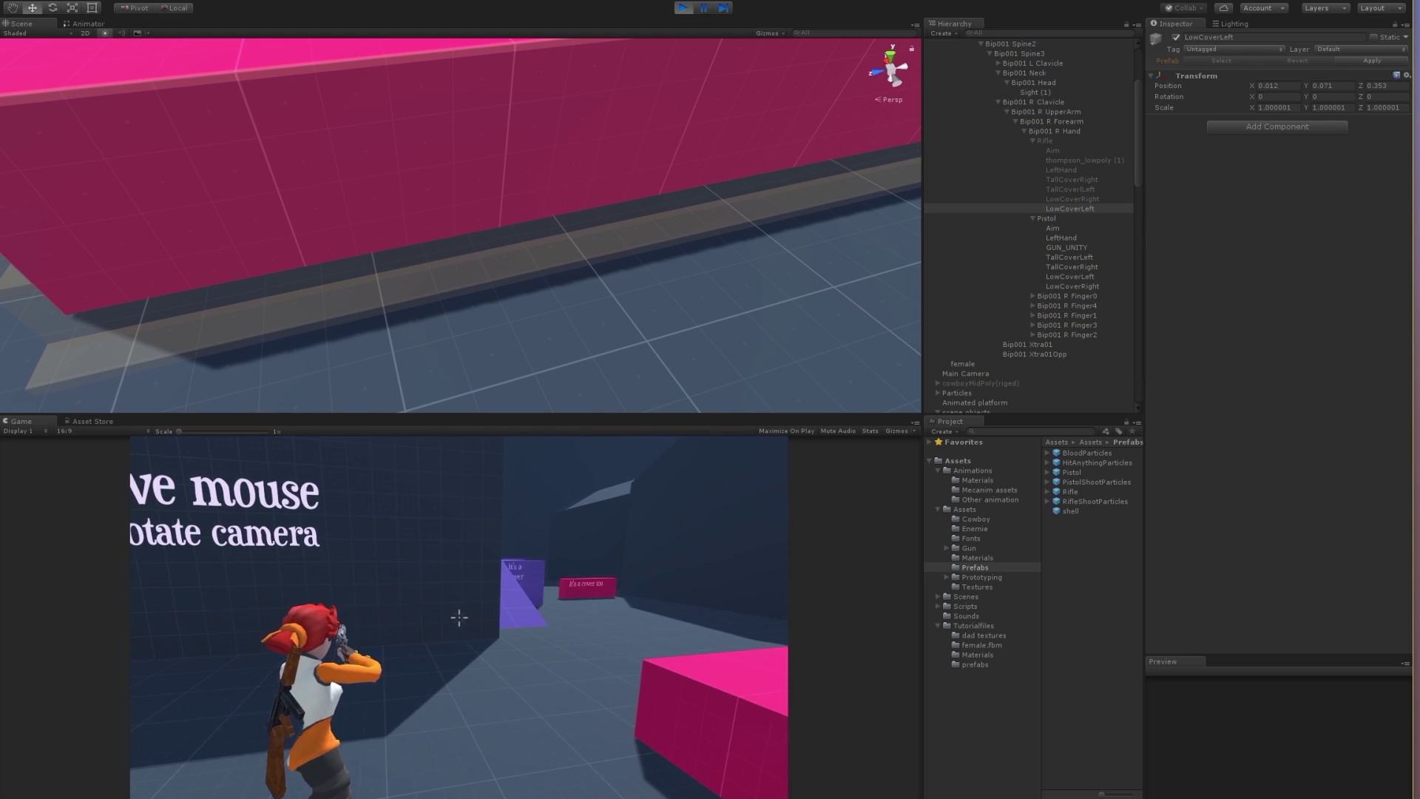
Switch to the rifle, move up to the 'it's a cover too' block and fire at the yellow enemies
key(w)
click(458, 617)
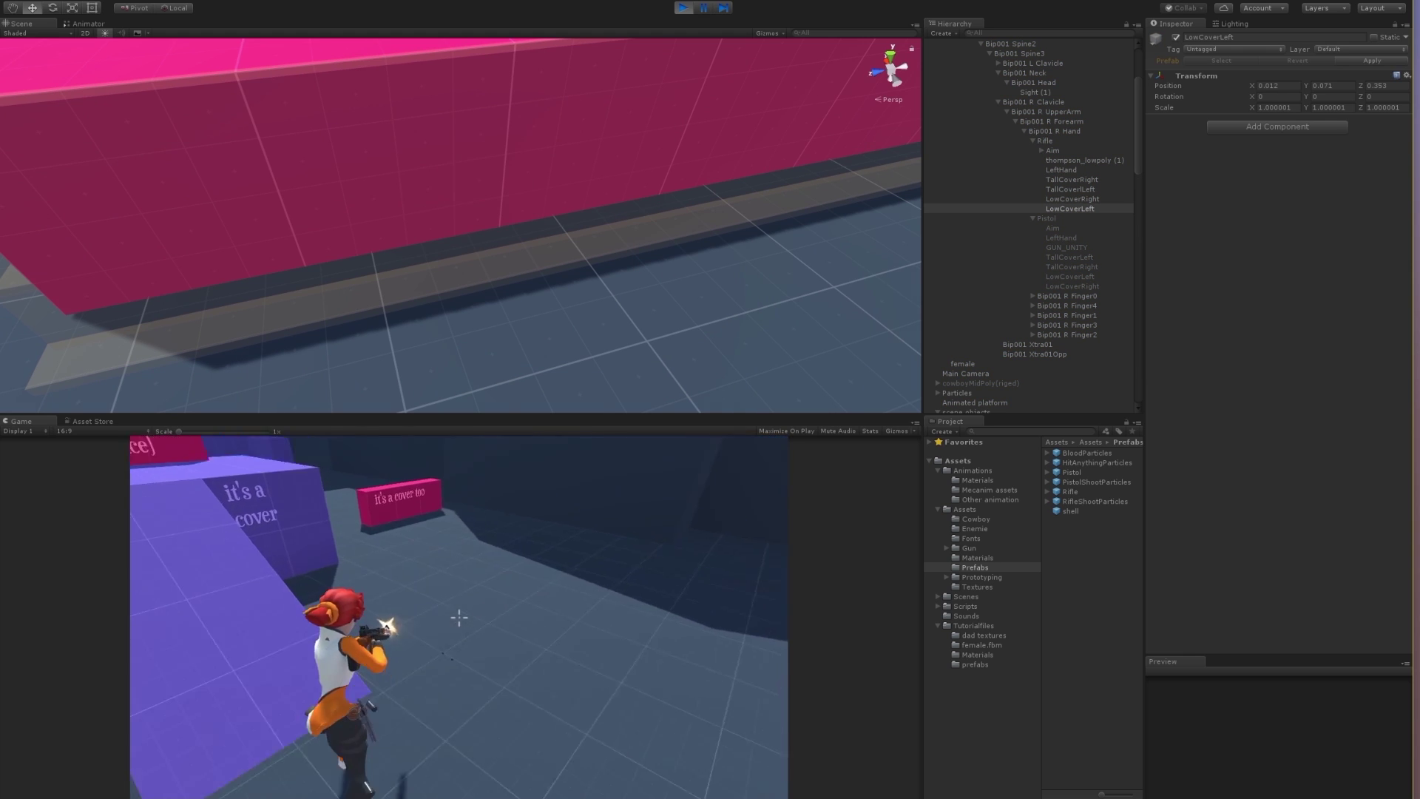
key(w)
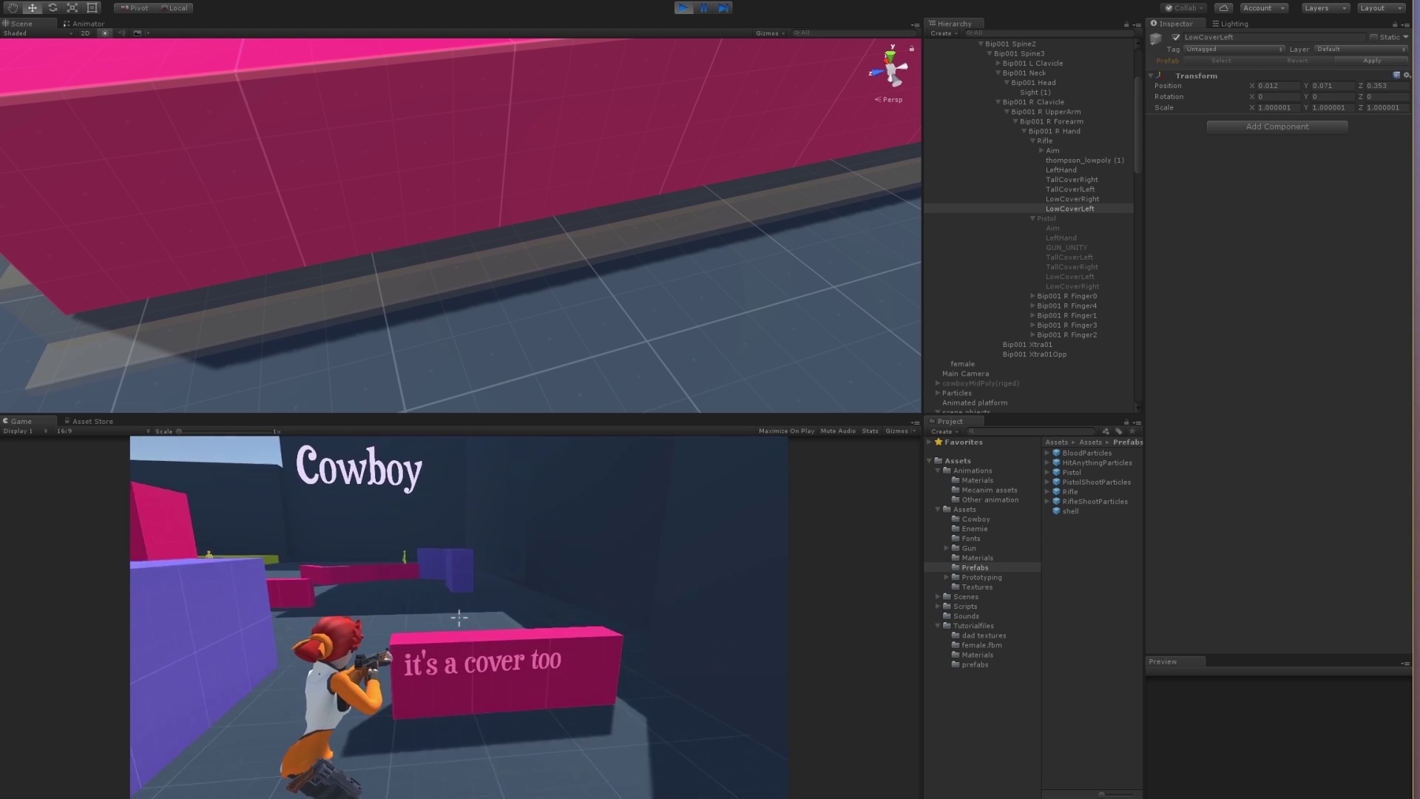
key(w)
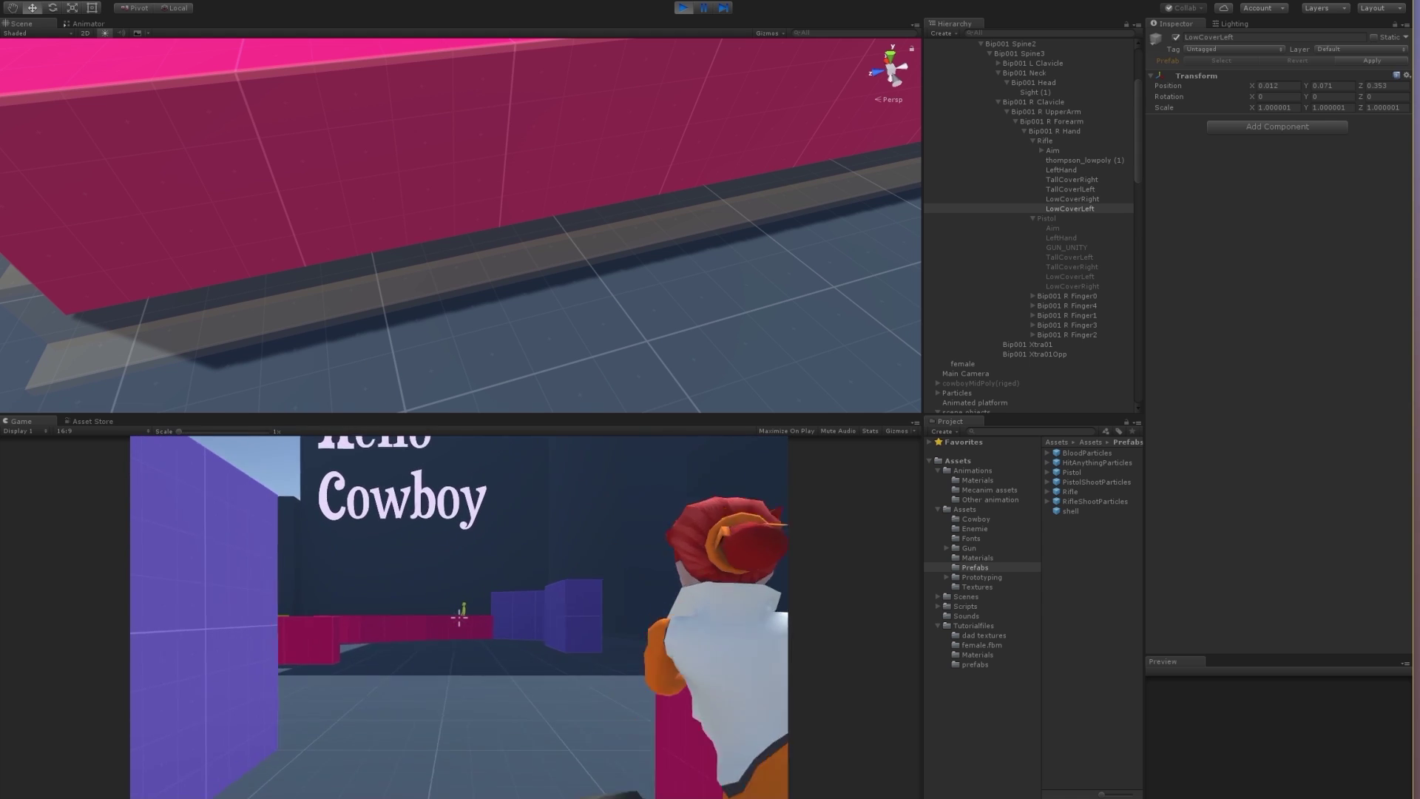
click(460, 612)
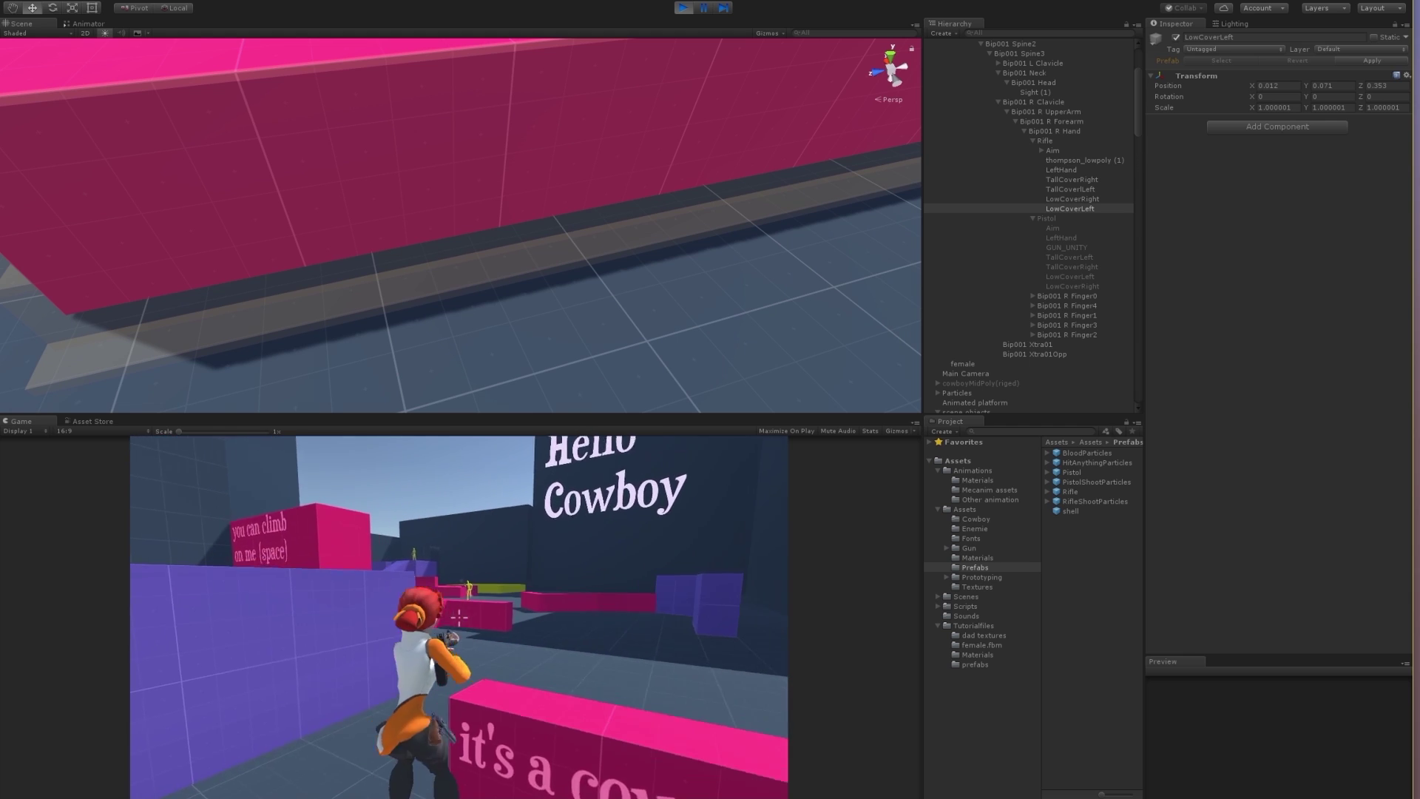
click(460, 613)
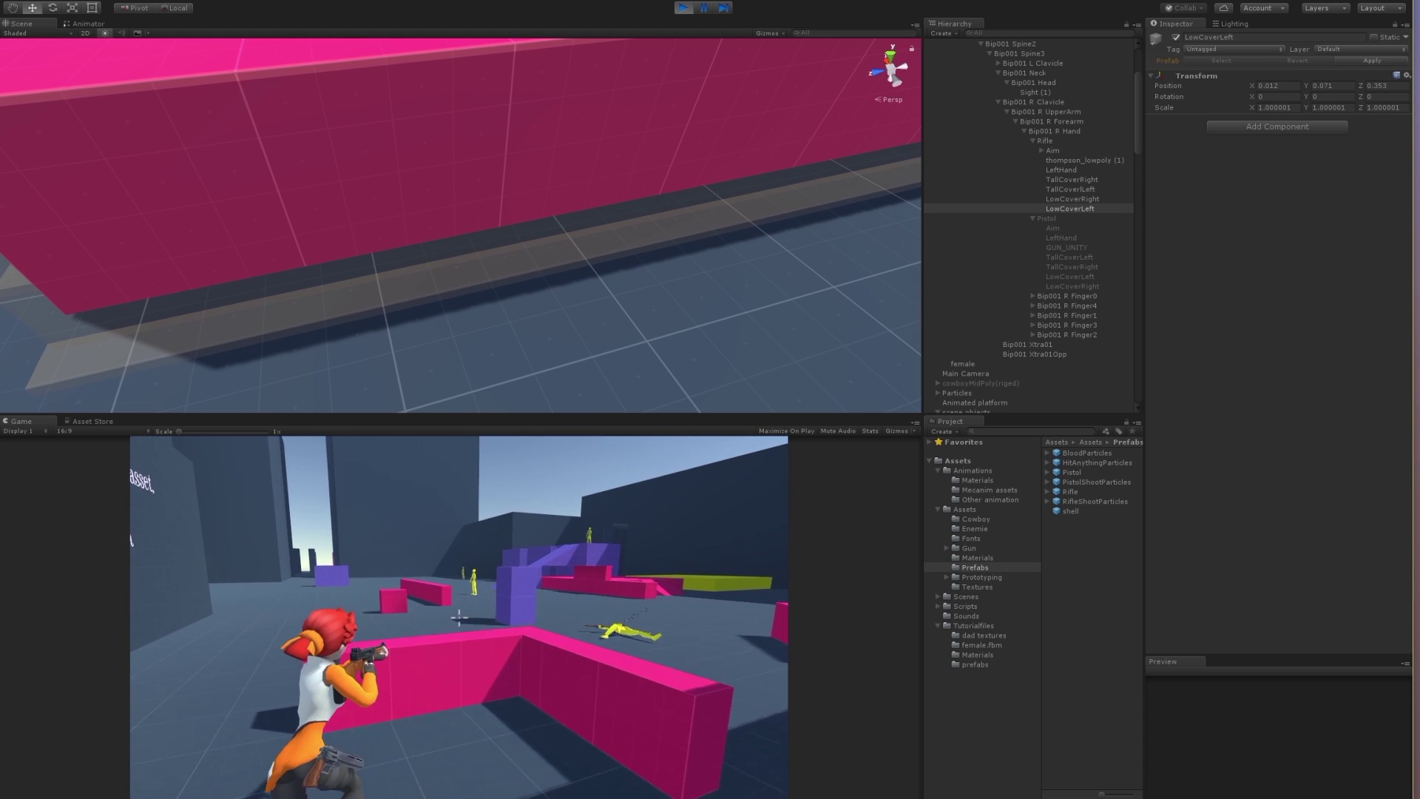
click(459, 612)
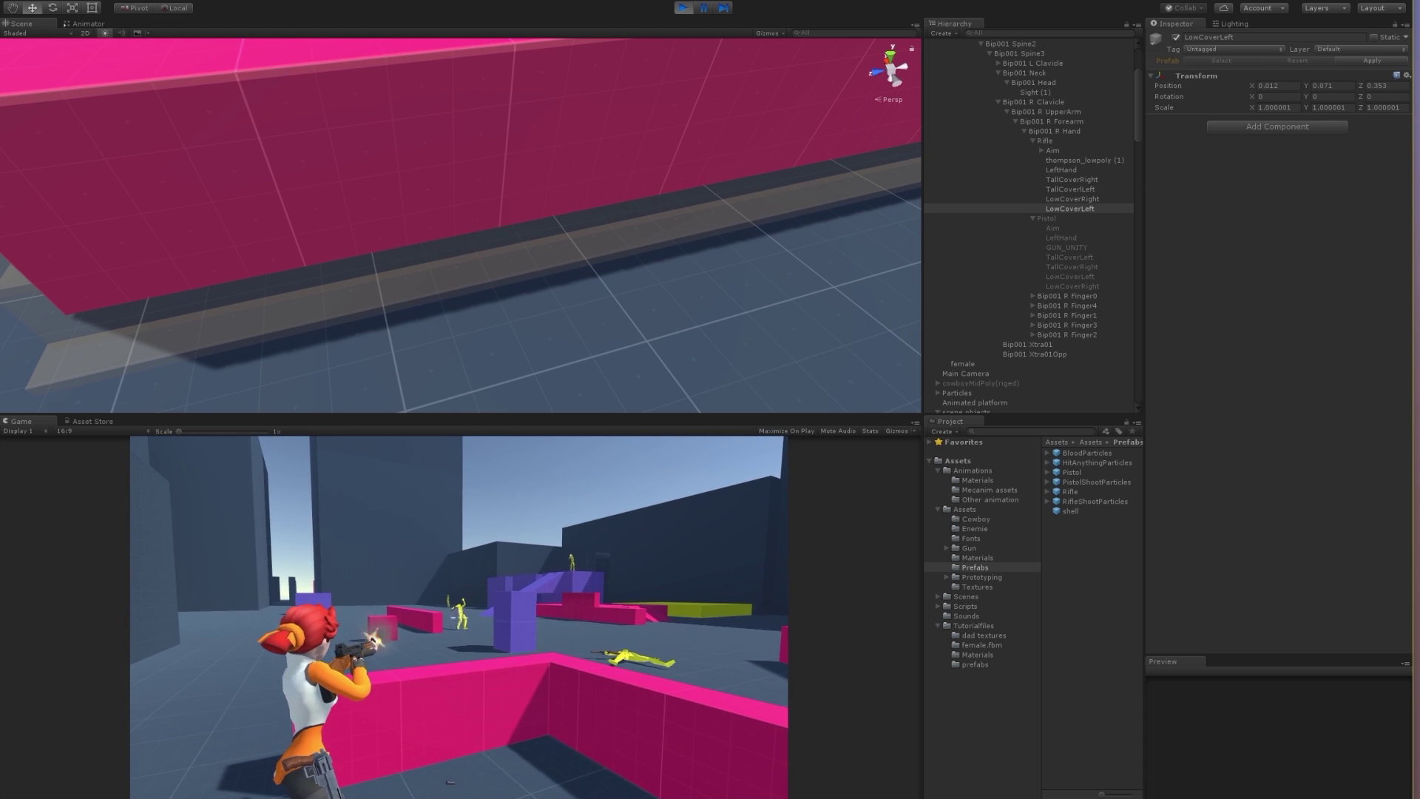
Keep firing the rifle at the enemies during the playtest
click(458, 616)
click(458, 615)
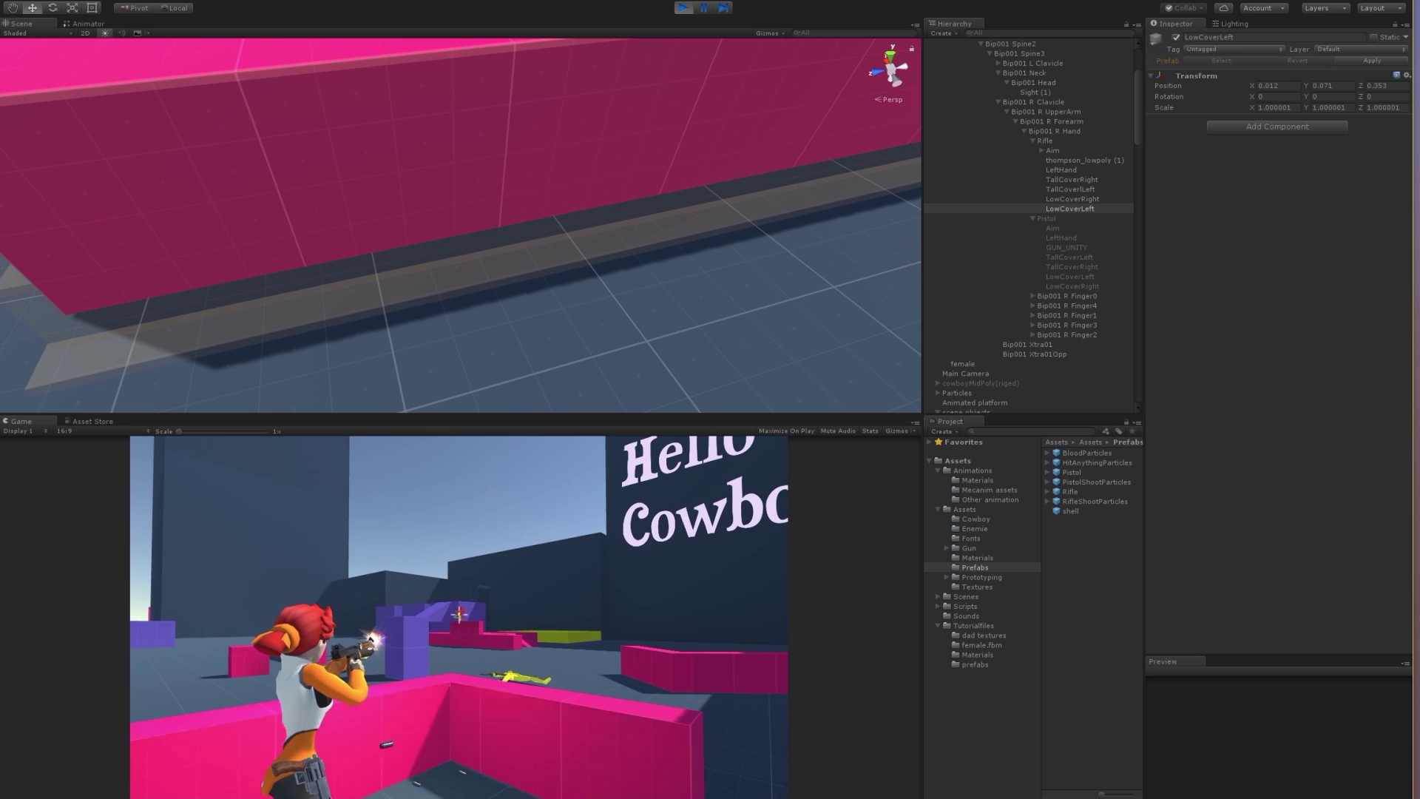
click(459, 613)
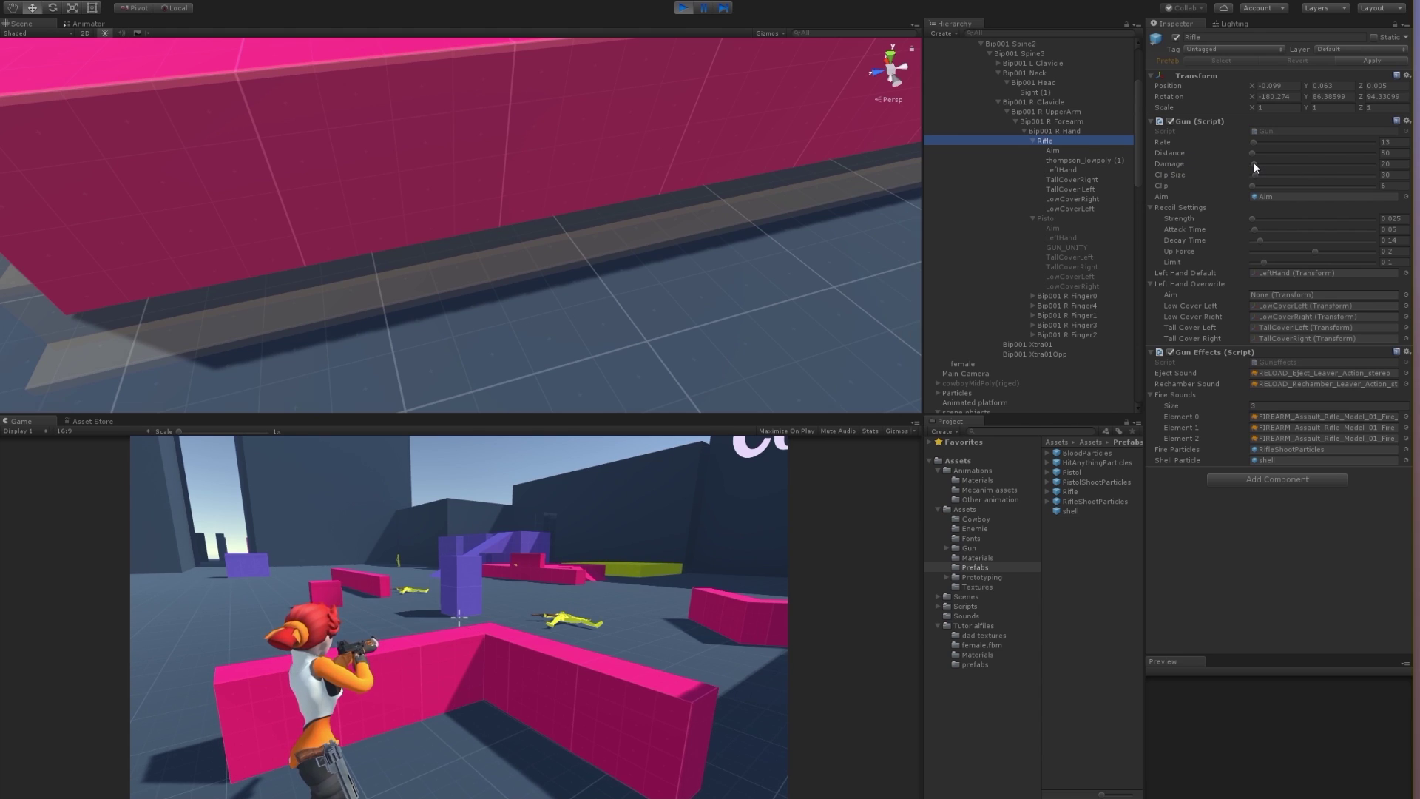
Lower the rifle's Gun Damage to 10, then walk and shoot the green enemy dead
click(1390, 165)
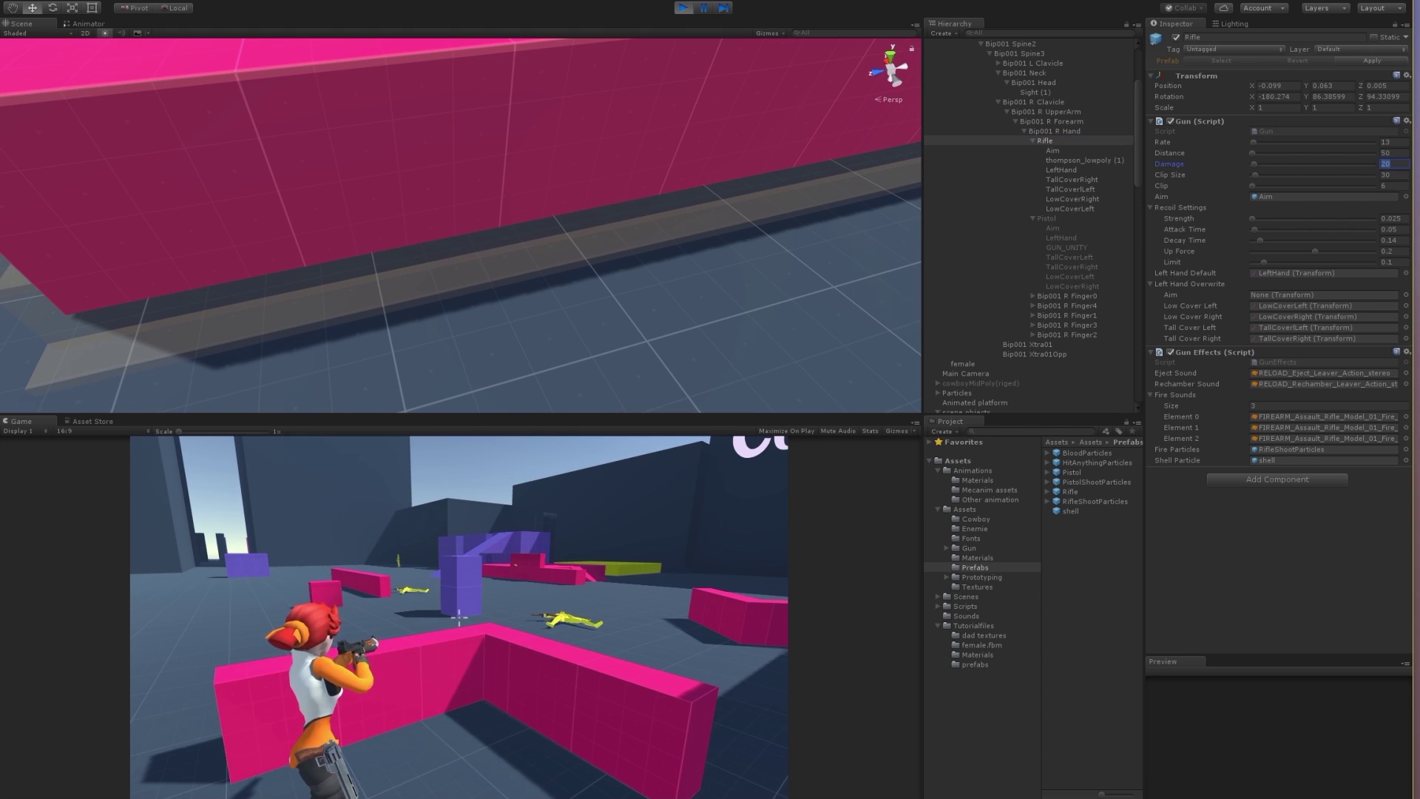
text(10)
click(459, 616)
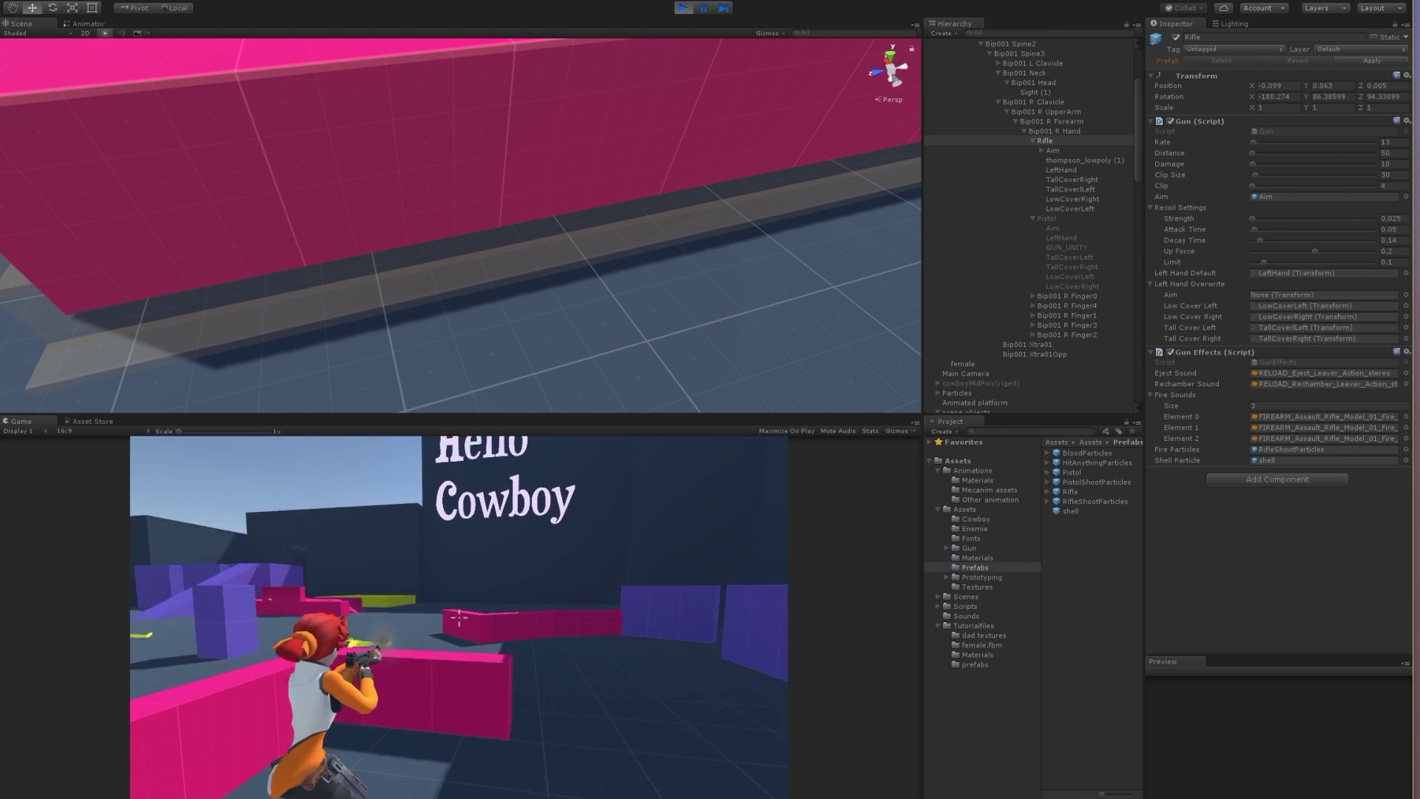
key(w)
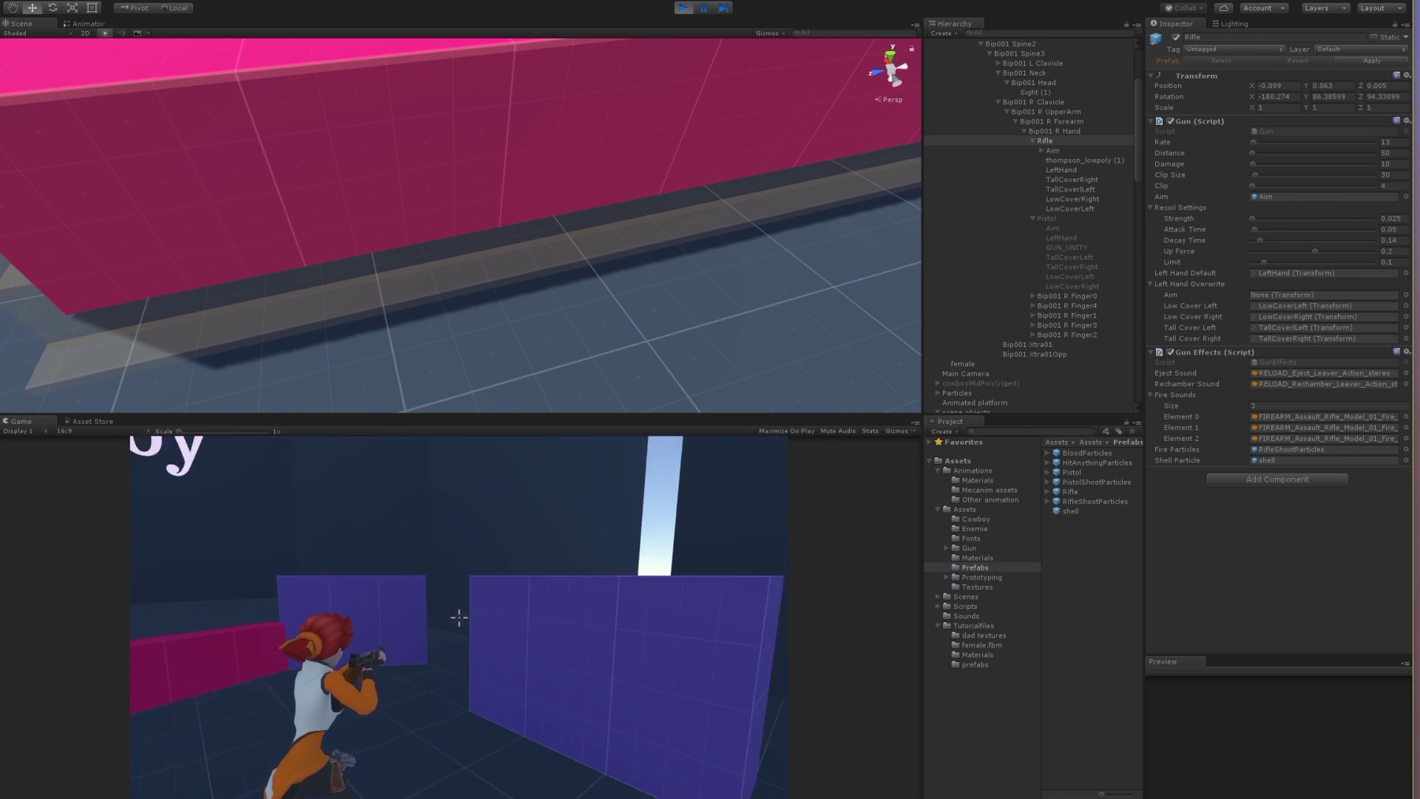
click(460, 617)
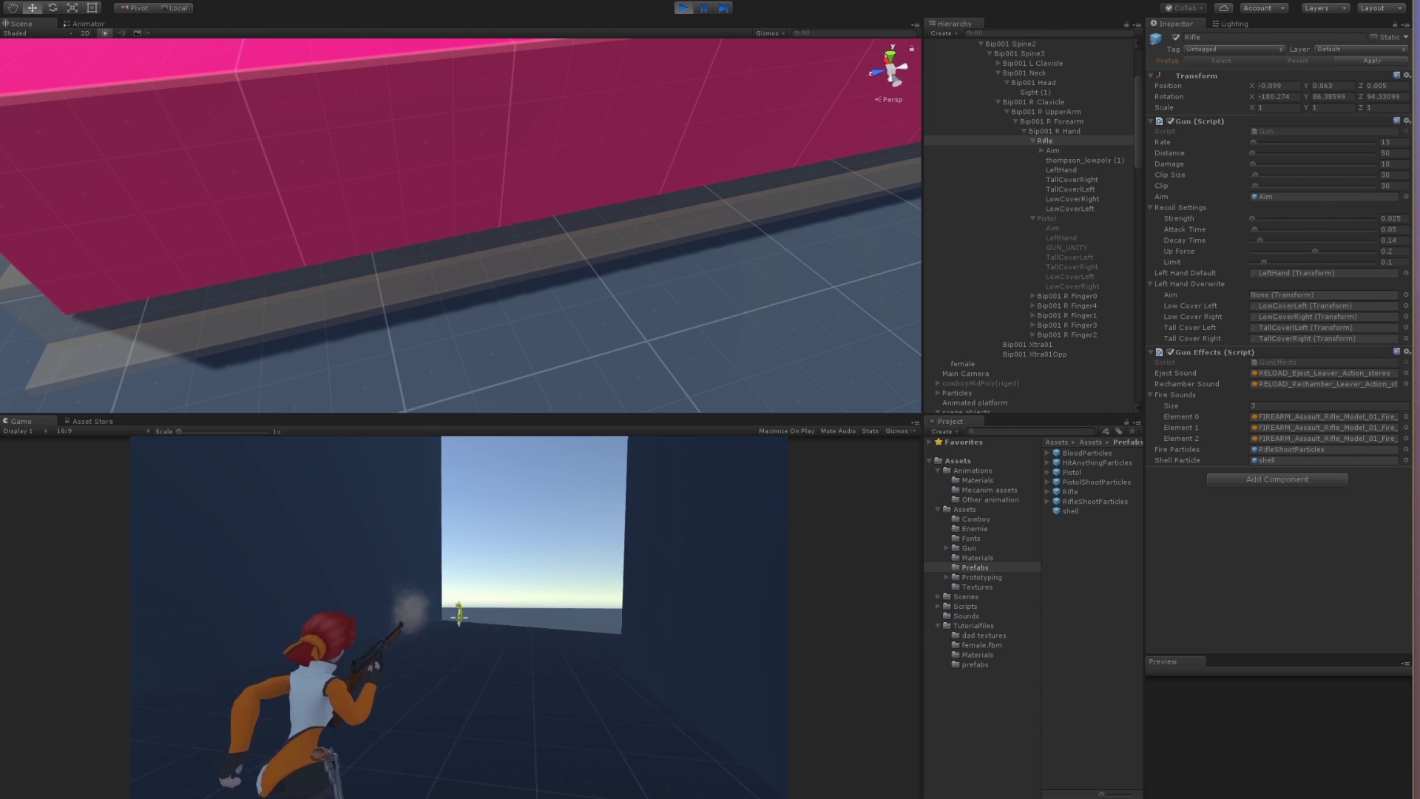
click(453, 612)
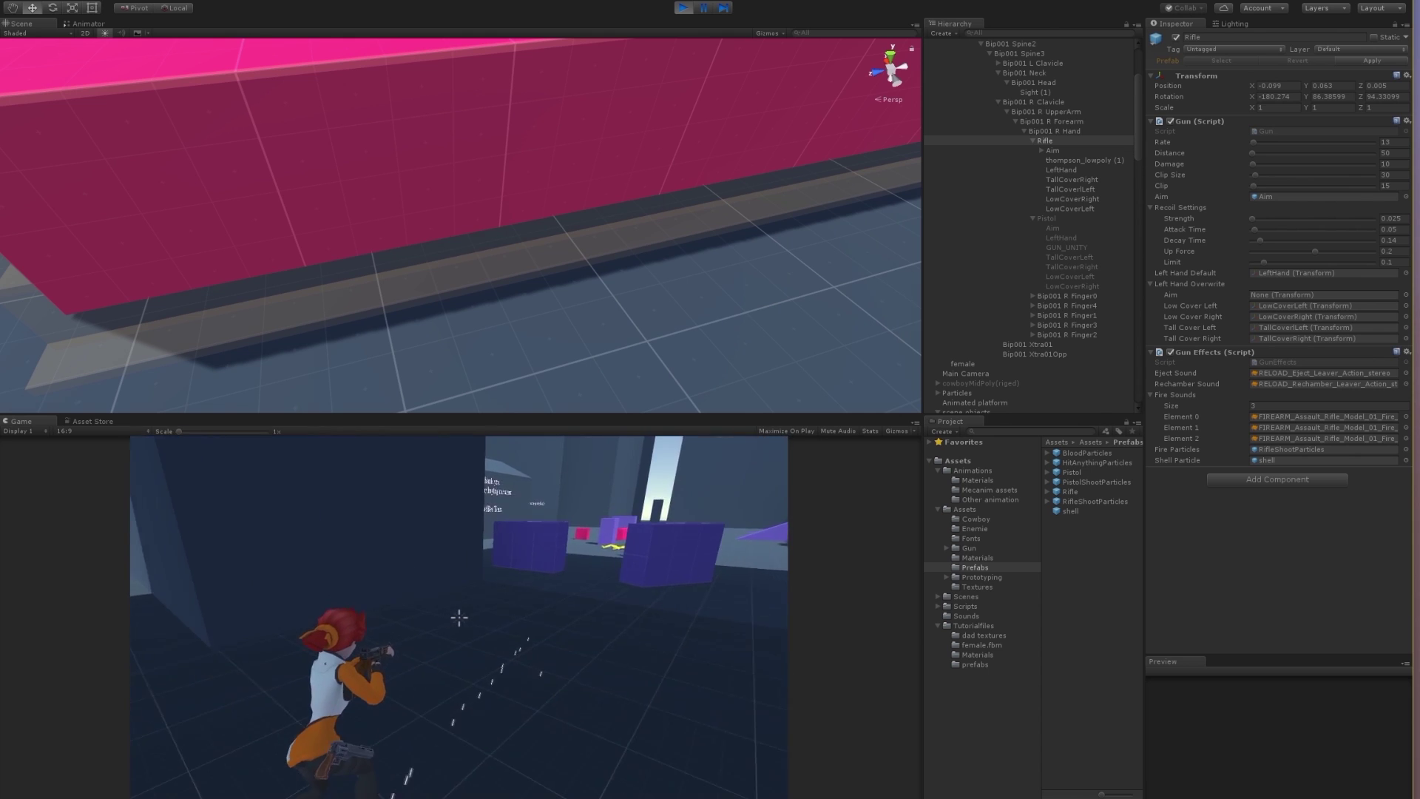
key(w)
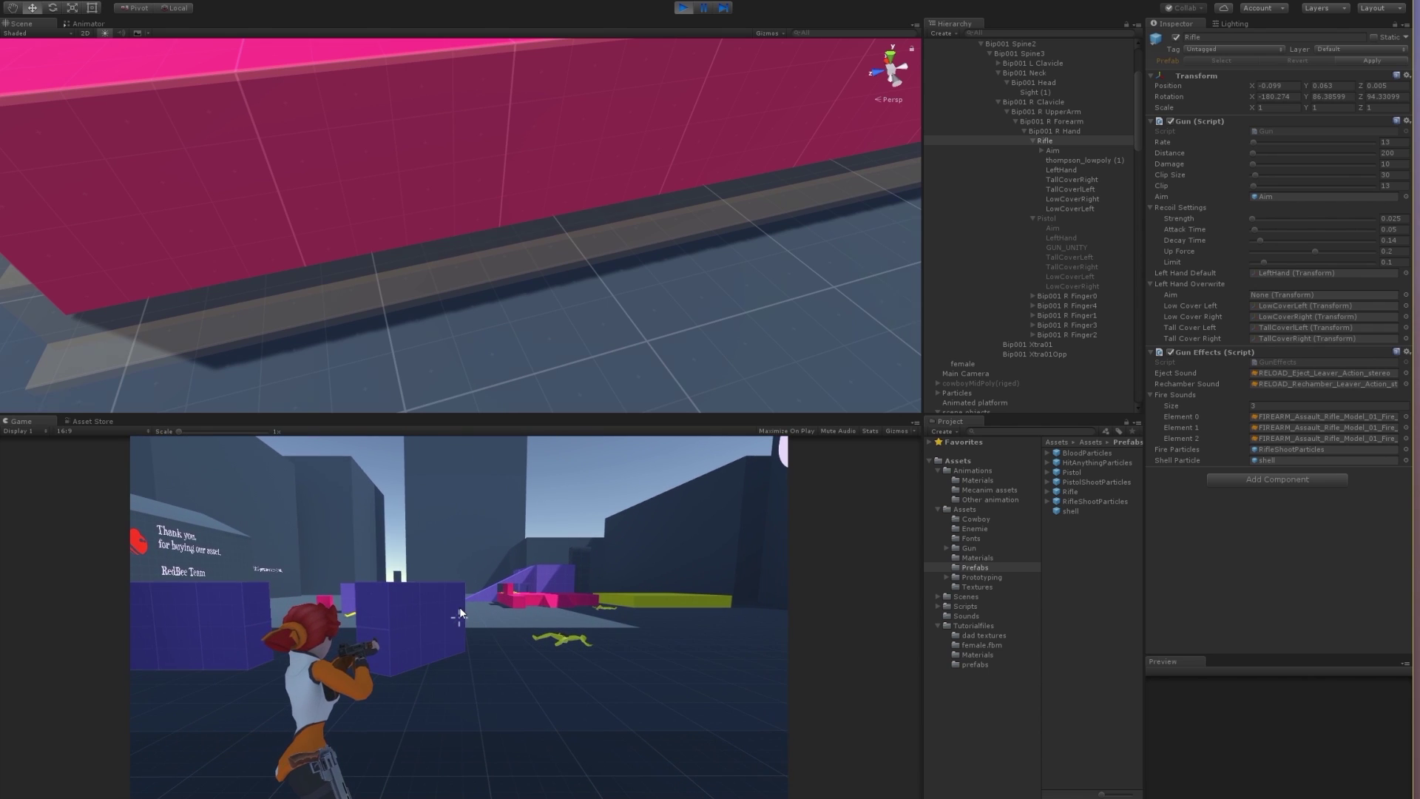
Stop the playtest, collapse the female's bone tree and select cowboyMidPoly(riged)
click(685, 10)
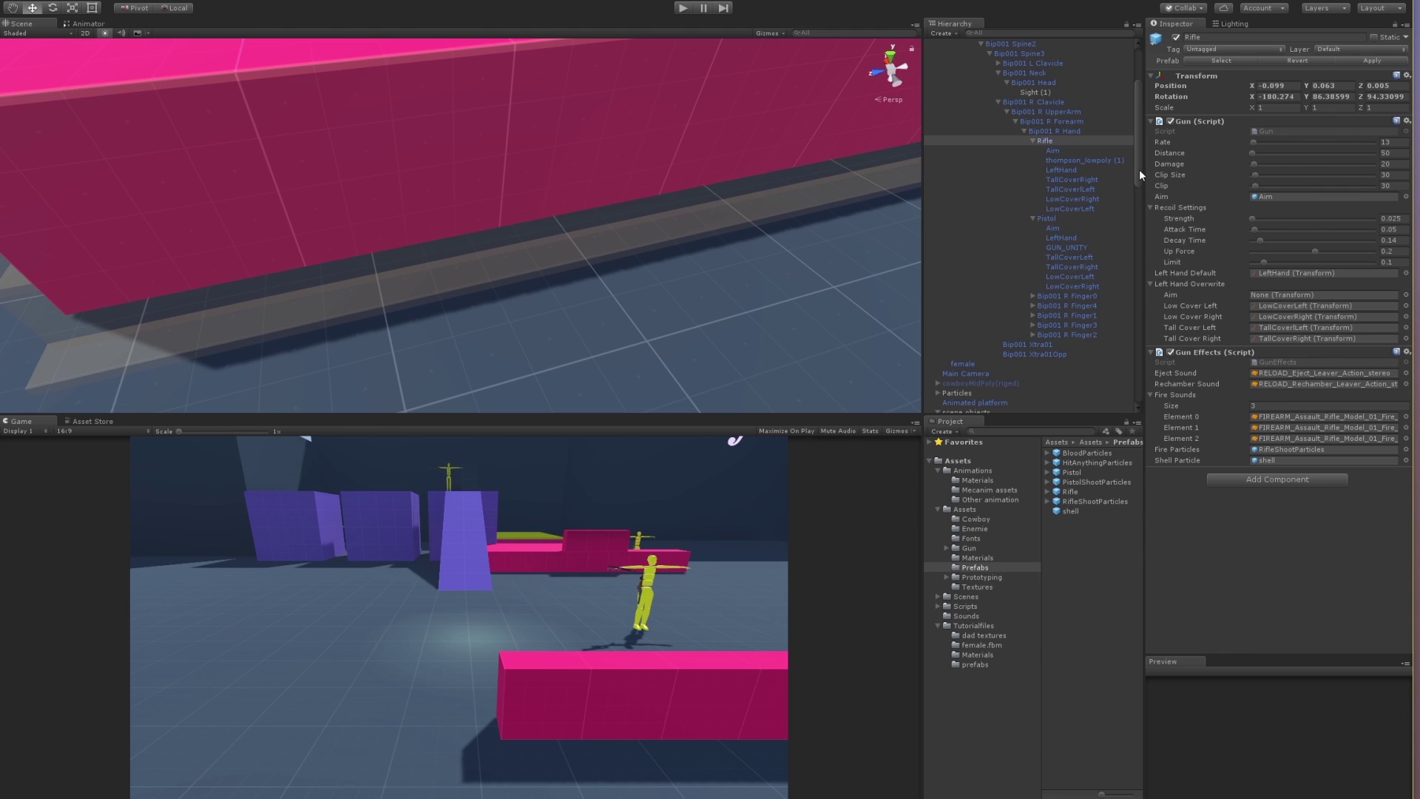
drag(1139, 170, 1147, 115)
click(937, 62)
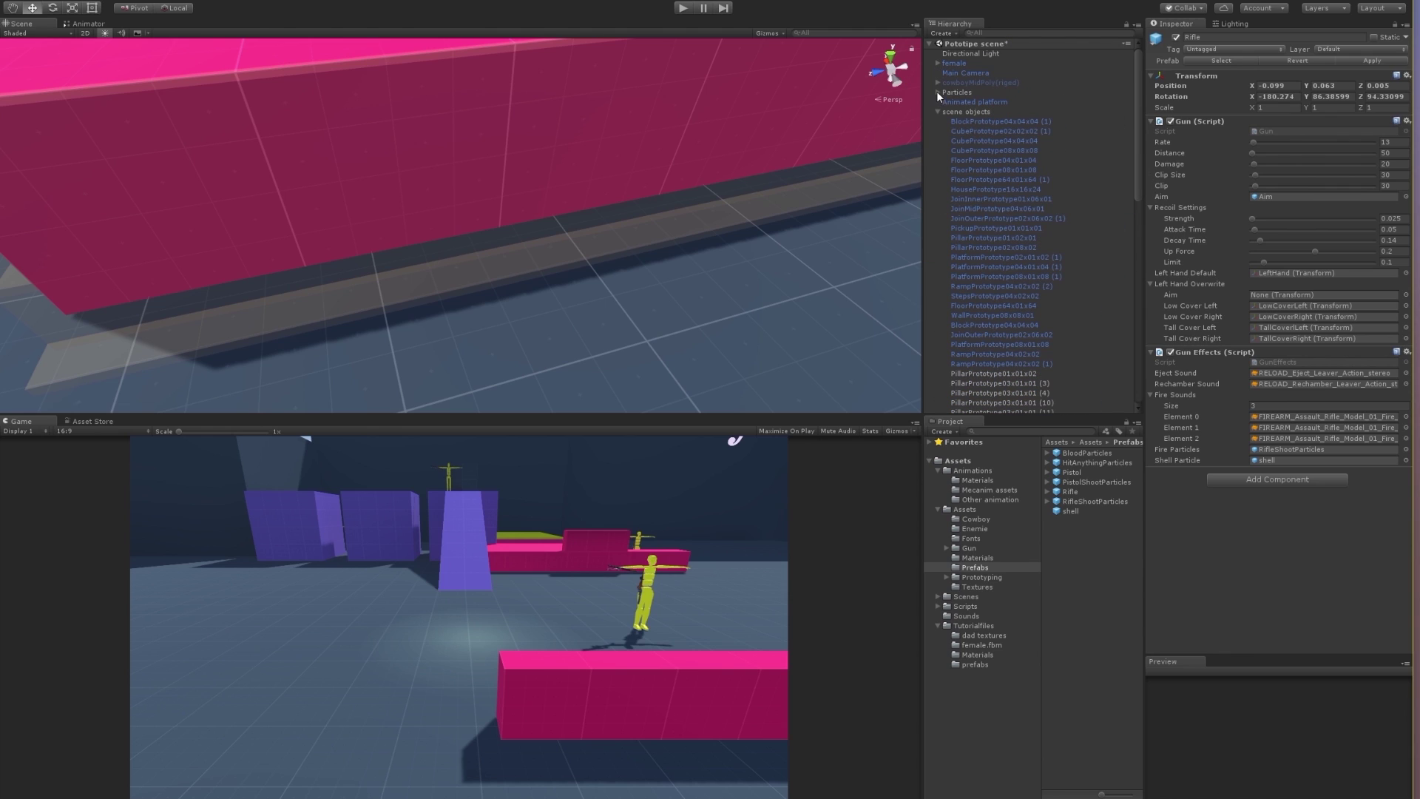
click(973, 83)
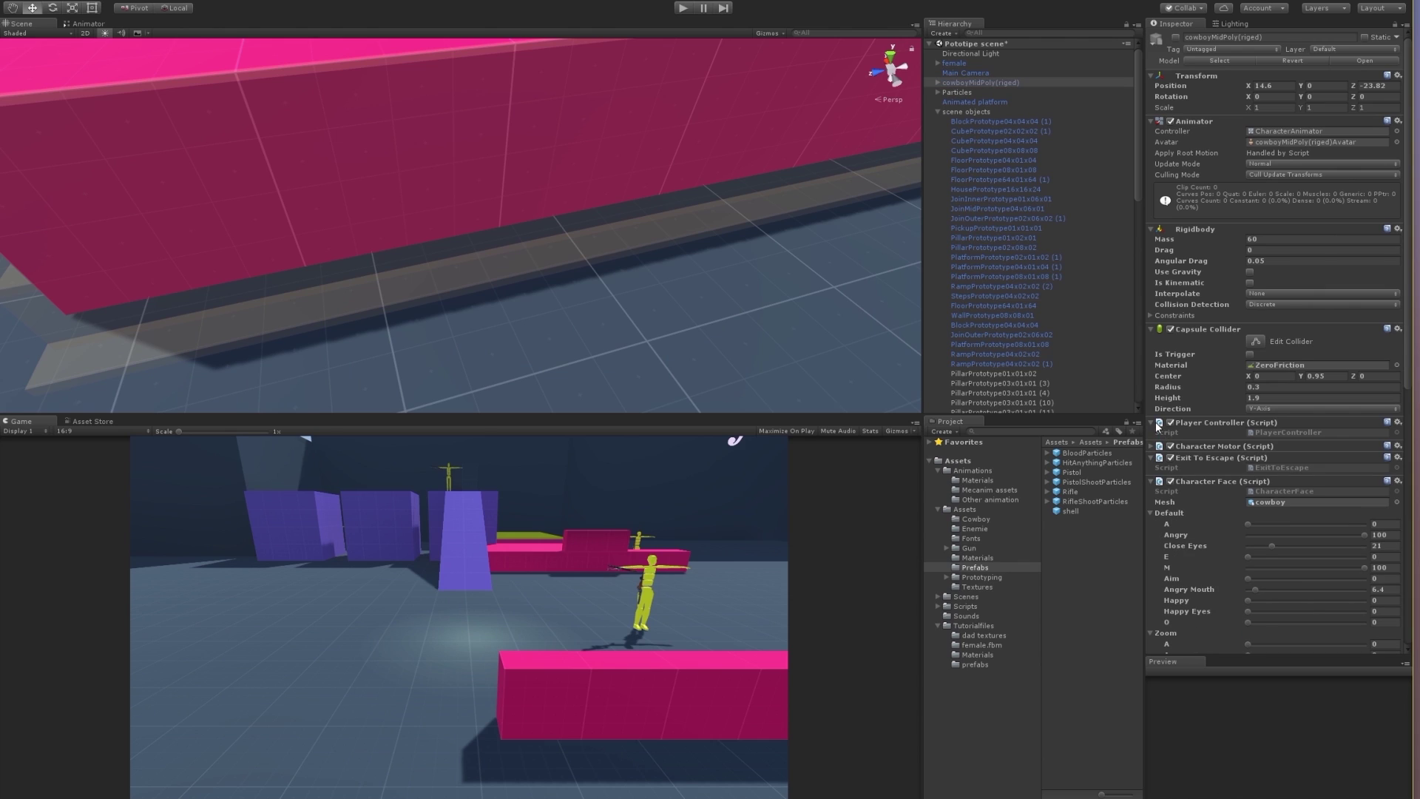
Fold Character Motor, Exit To Escape and Character Face to review the cowboy's components
click(1154, 445)
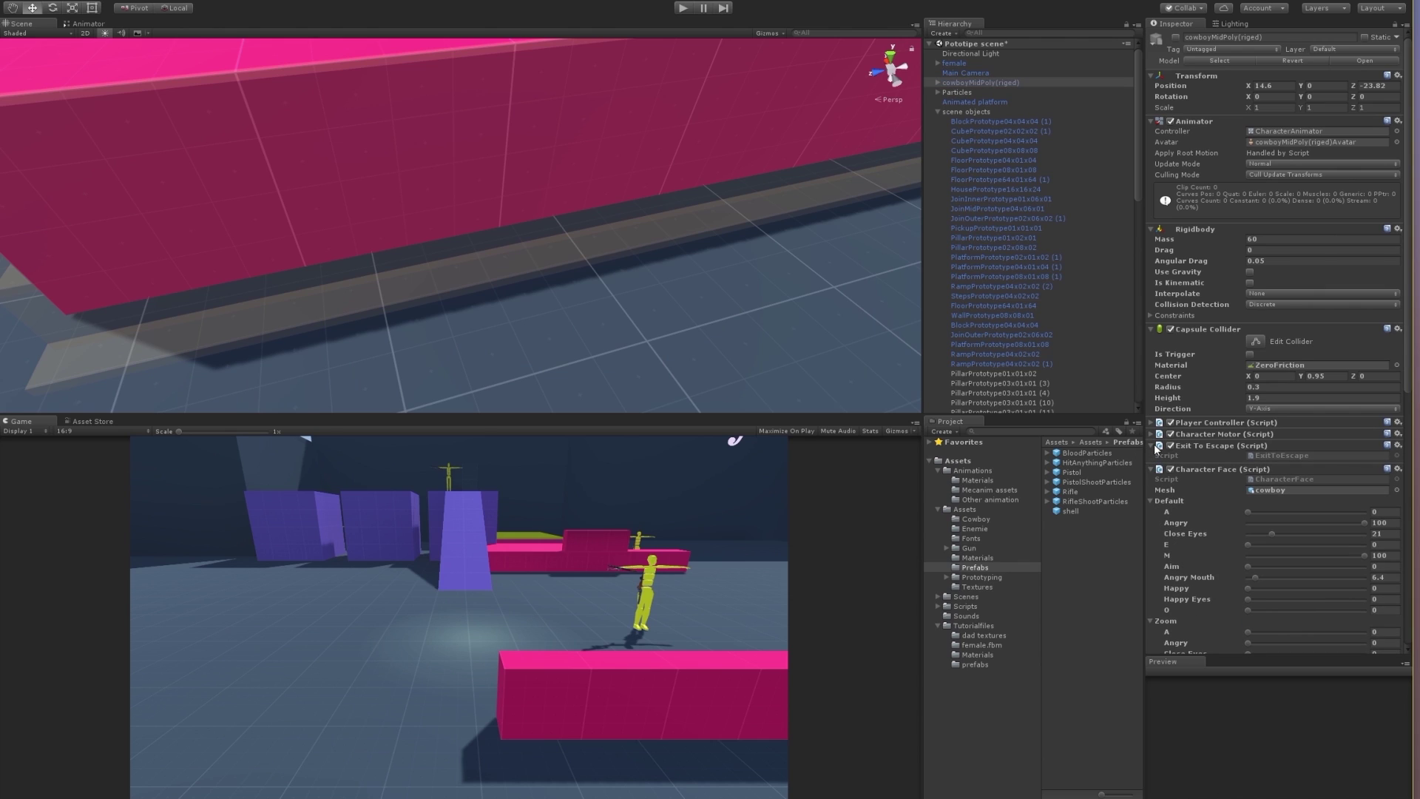
click(1155, 446)
click(1155, 457)
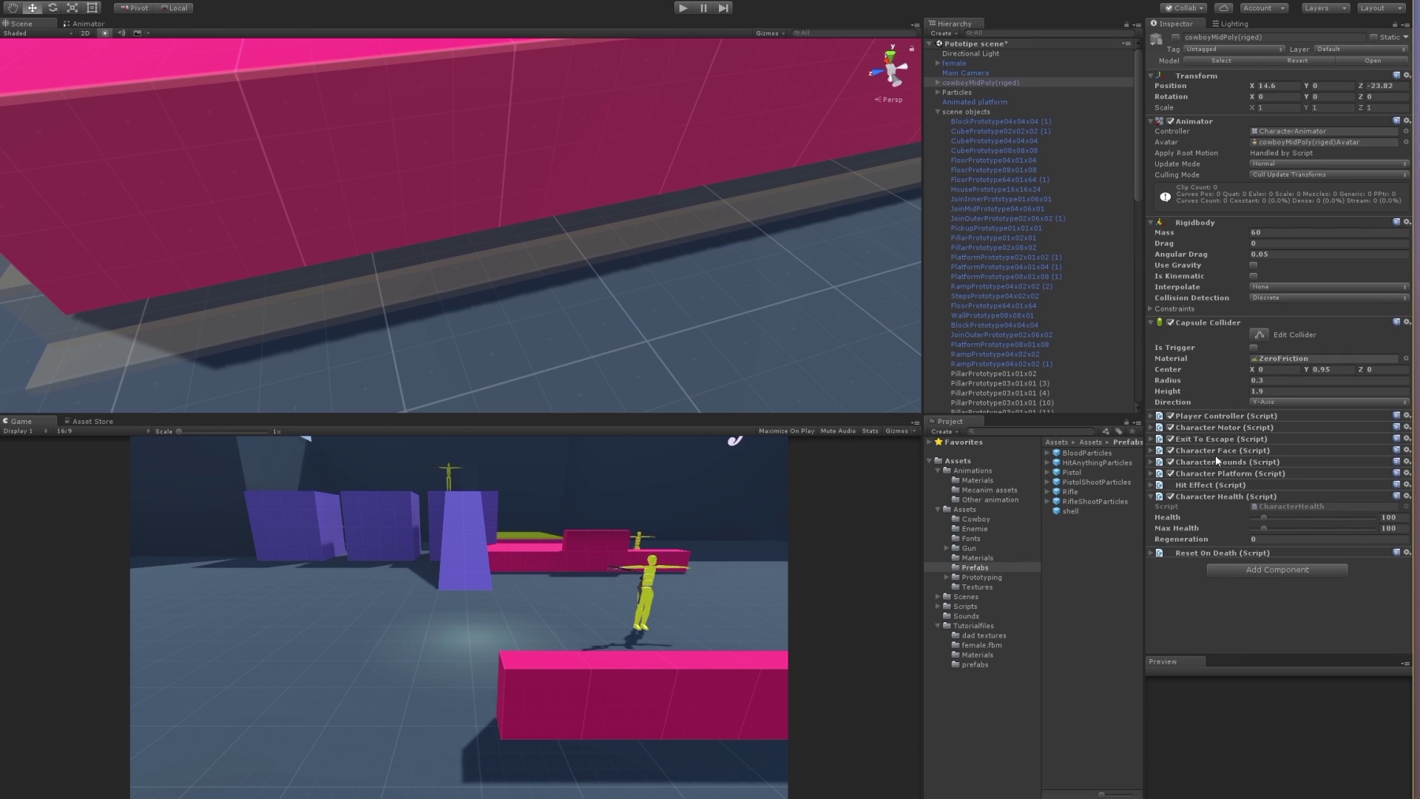
click(1153, 453)
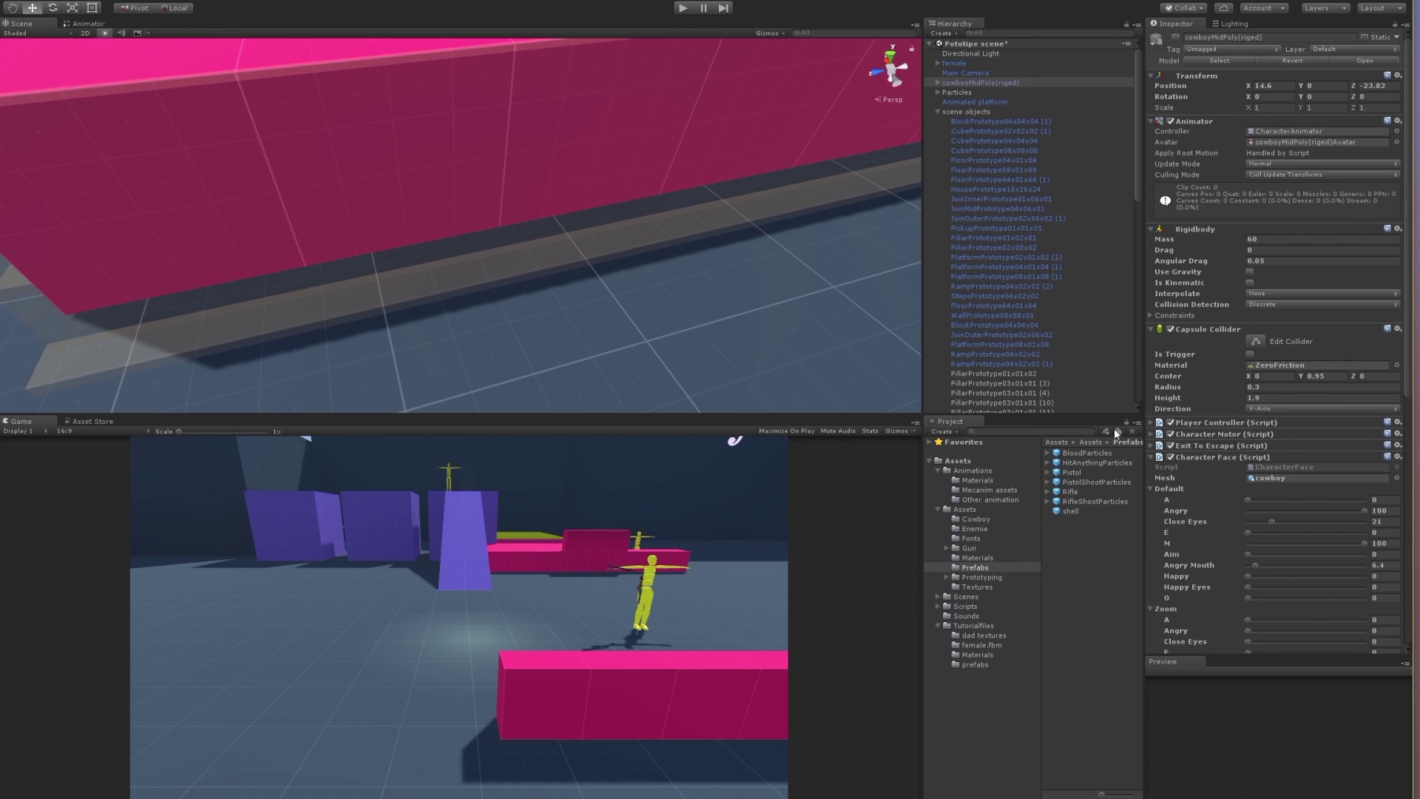
mouse_move(697, 200)
right_down()
mouse_move(681, 223)
mouse_move(575, 182)
right_up()
click(575, 182)
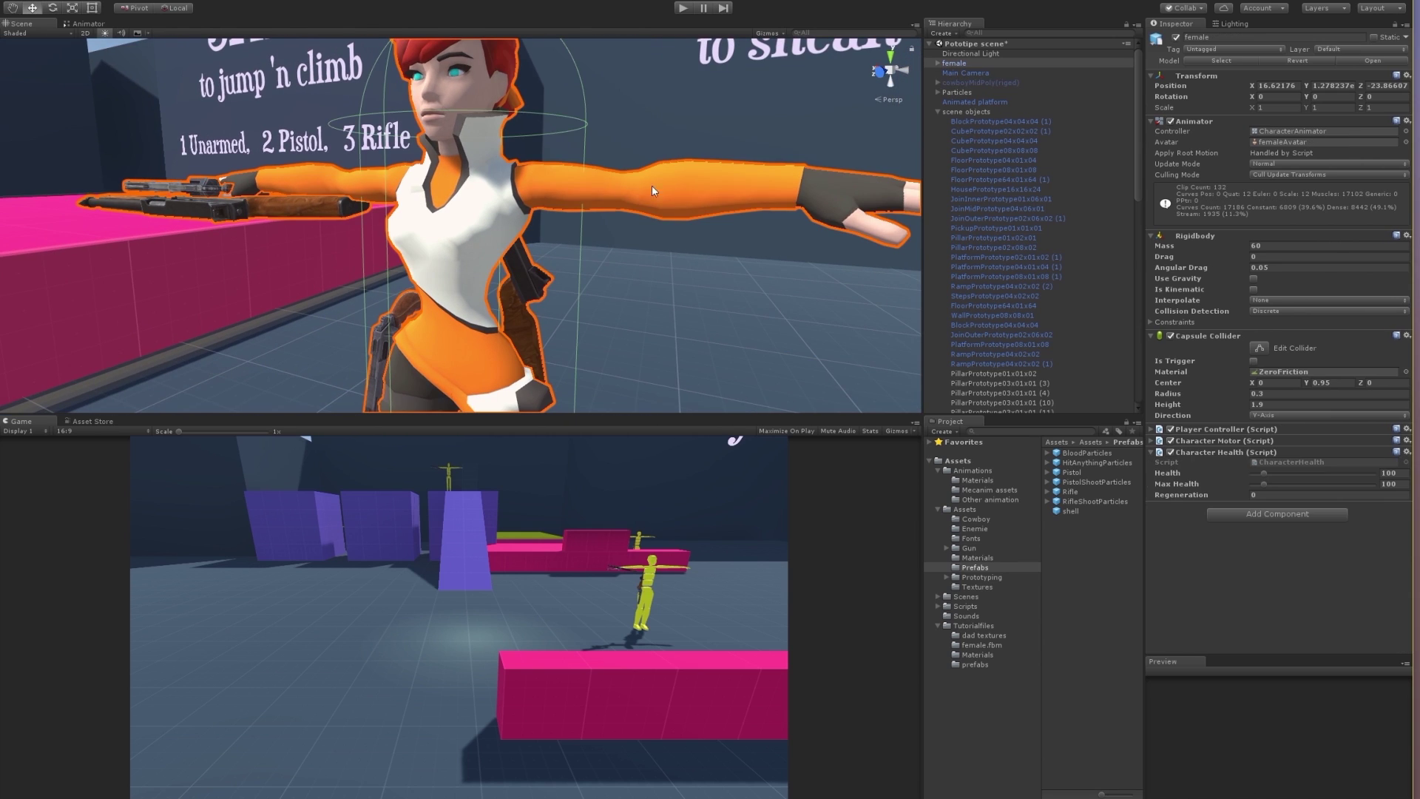
click(937, 62)
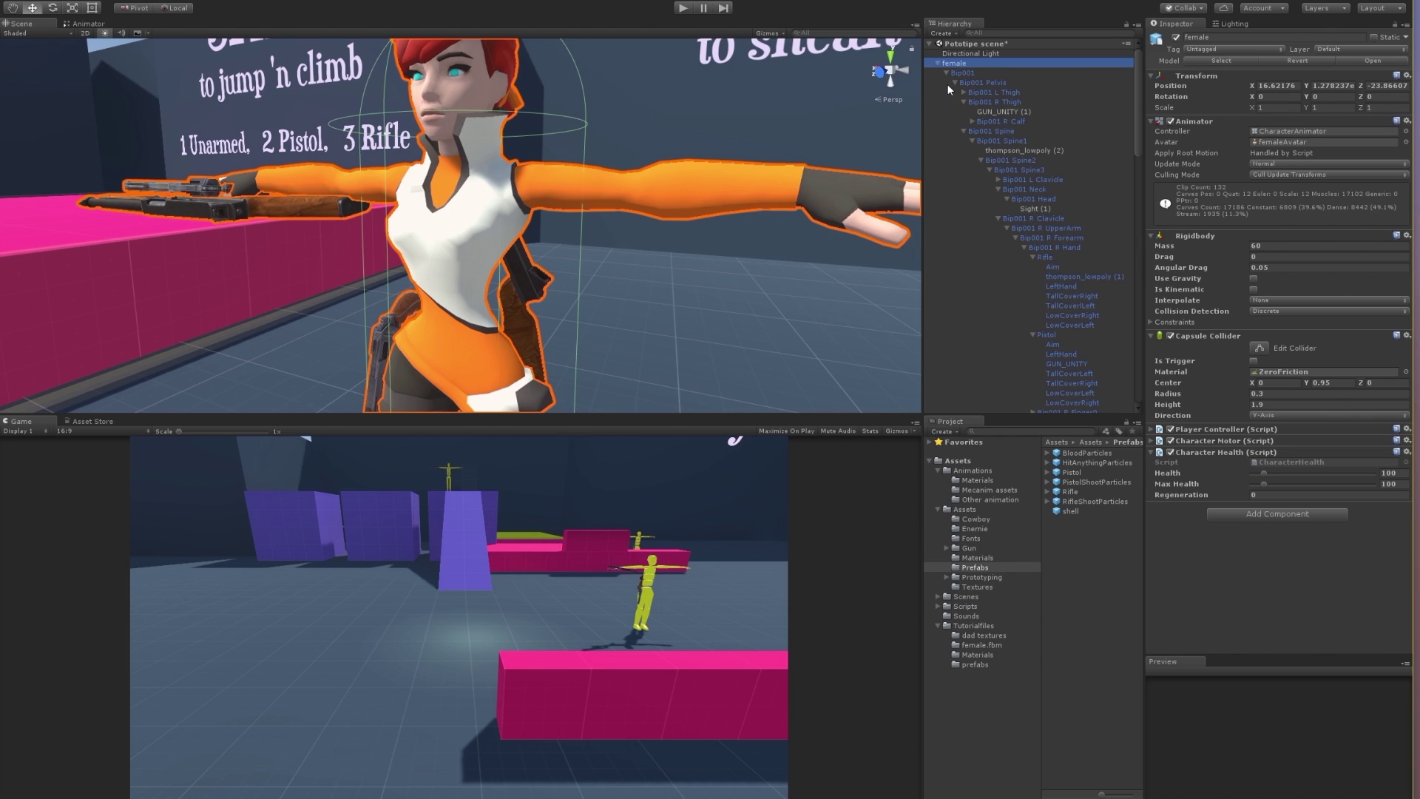
click(964, 101)
click(938, 63)
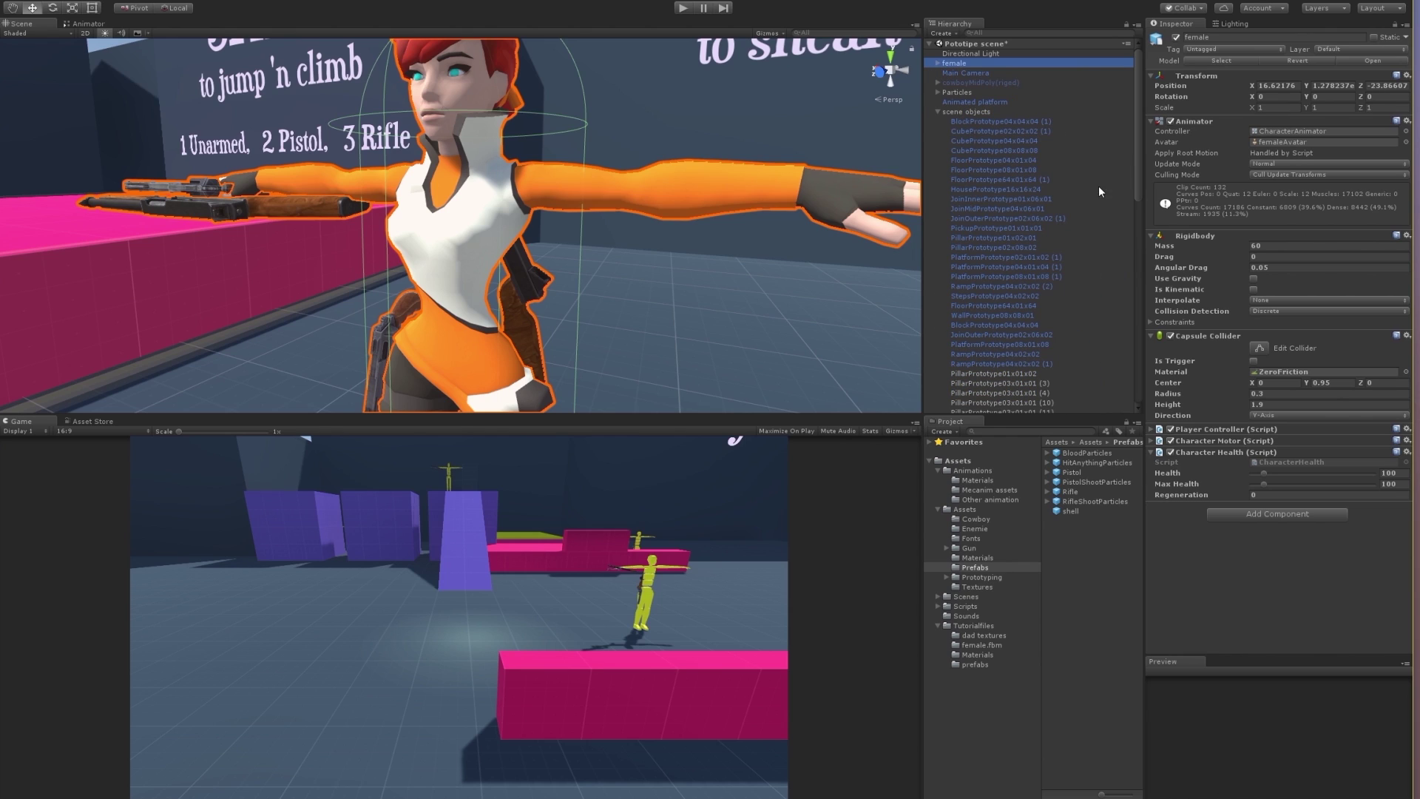
click(971, 84)
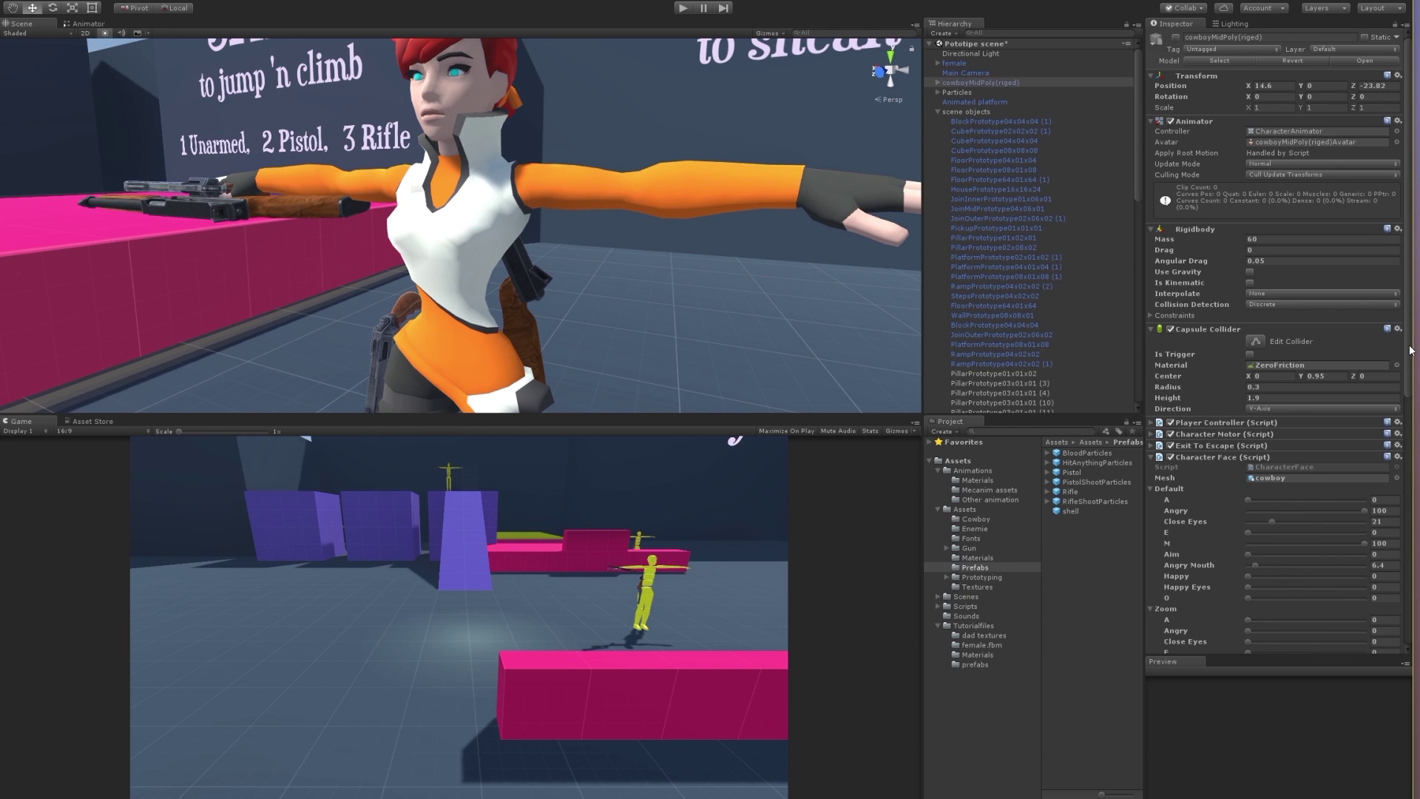
drag(1414, 353, 1416, 502)
scroll(1287, 389, down, 3)
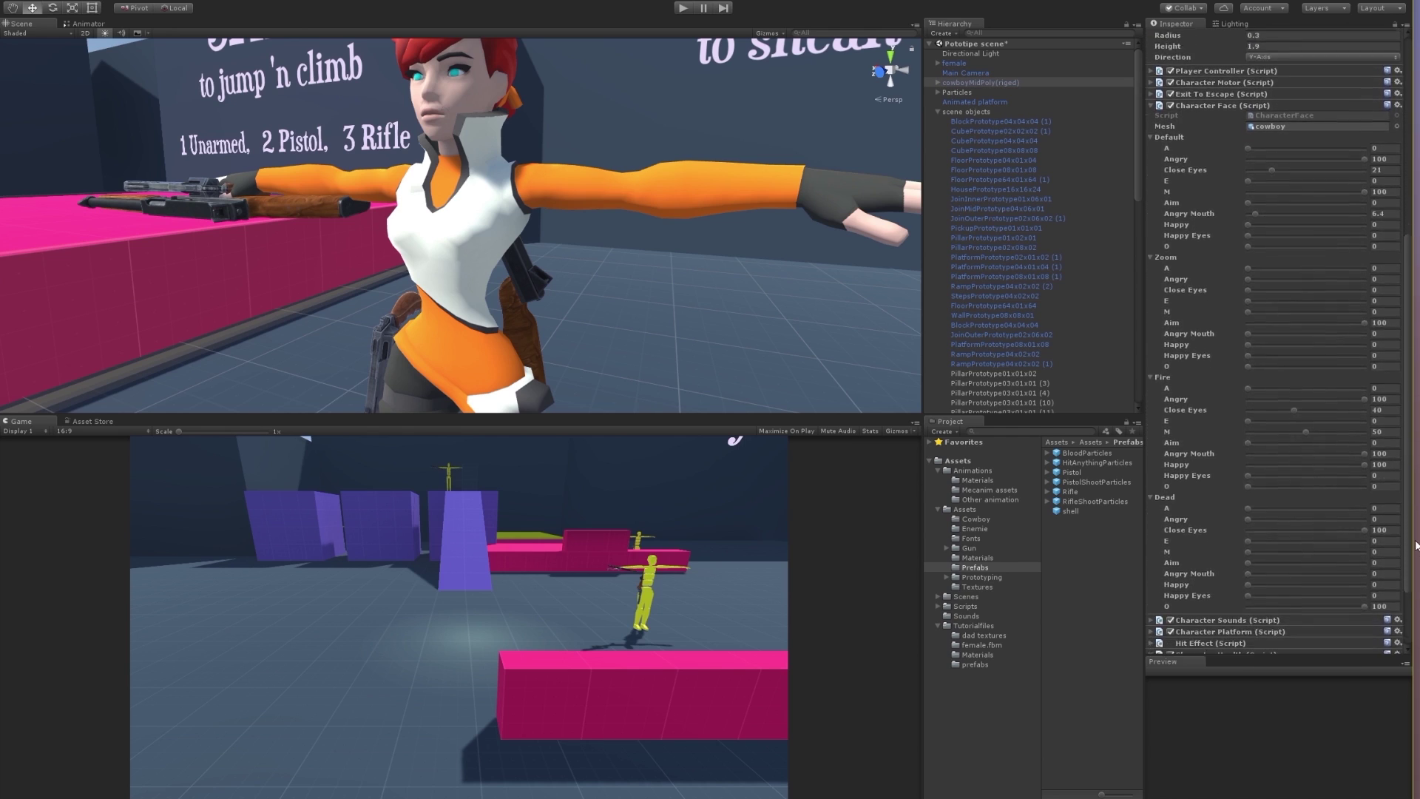
scroll(1264, 321, down, 2)
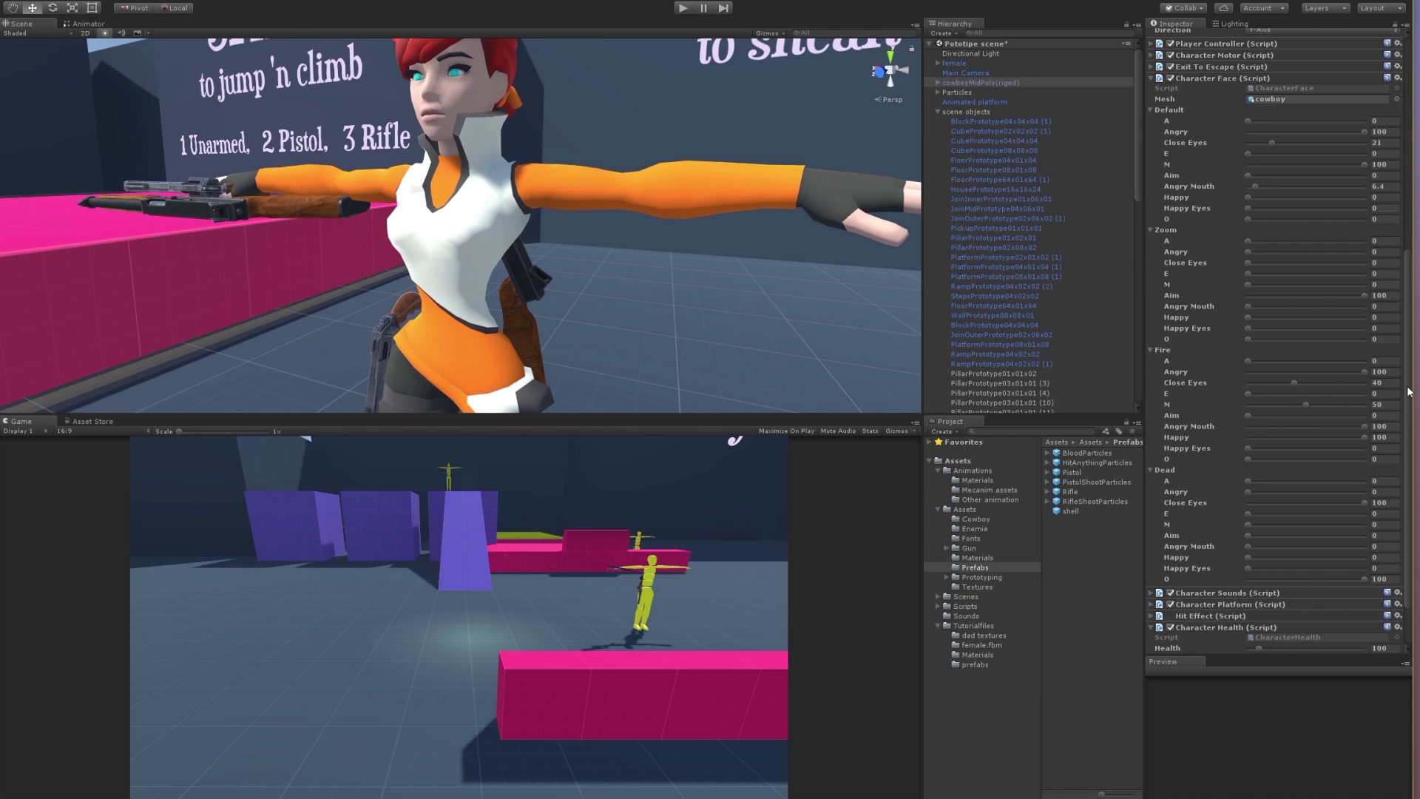
scroll(1409, 391, up, 5)
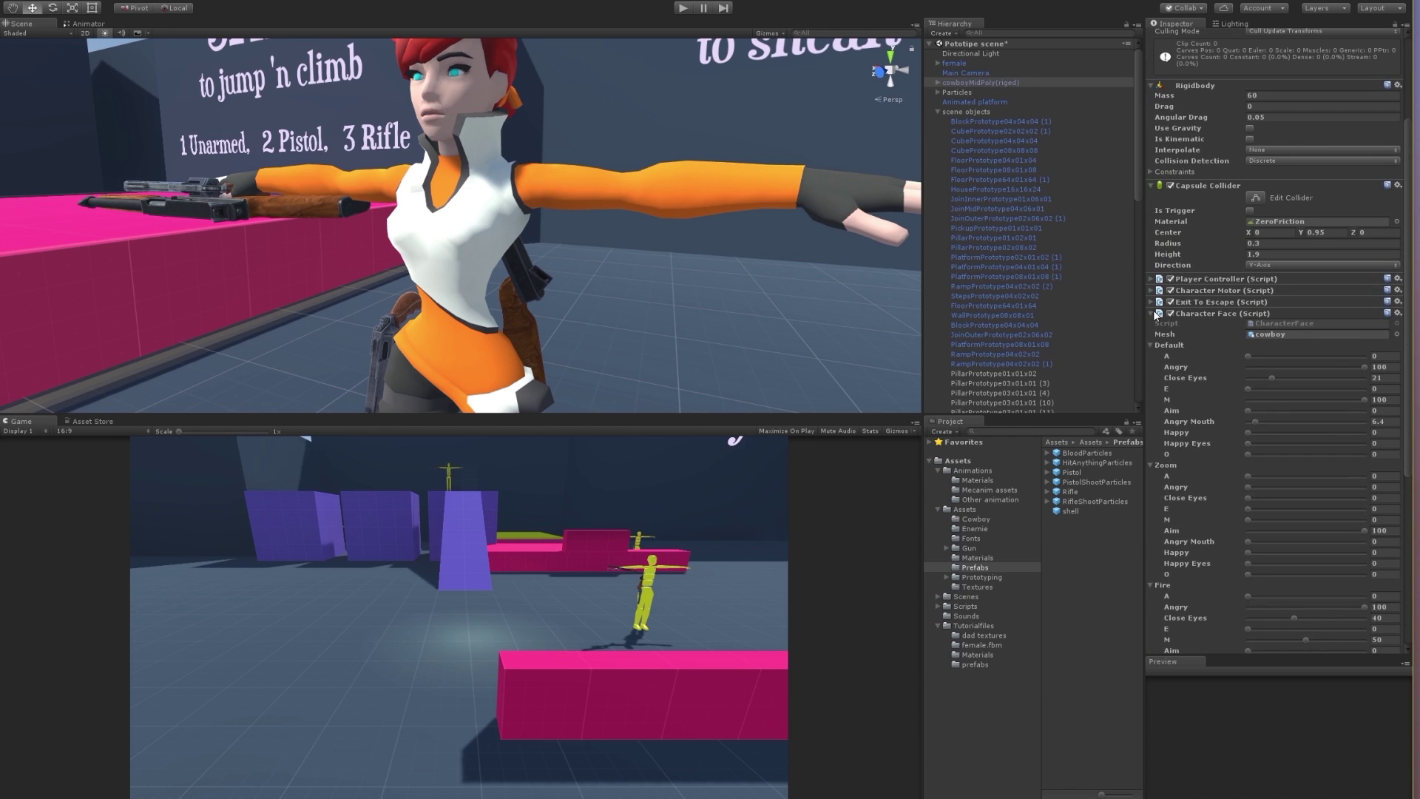
click(1158, 315)
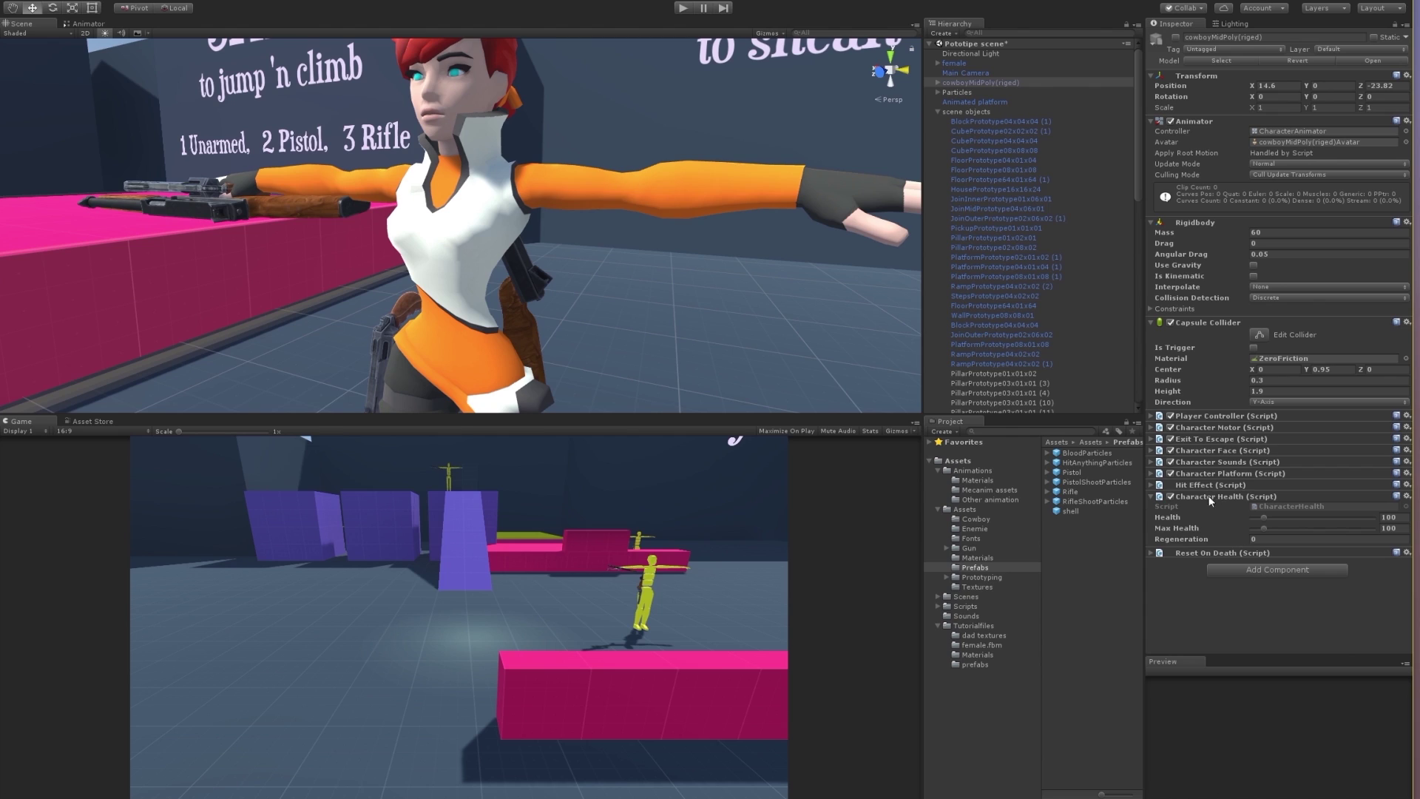
drag(964, 77, 961, 63)
Add Hit Effect and Reset On Death components to the female character
click(961, 62)
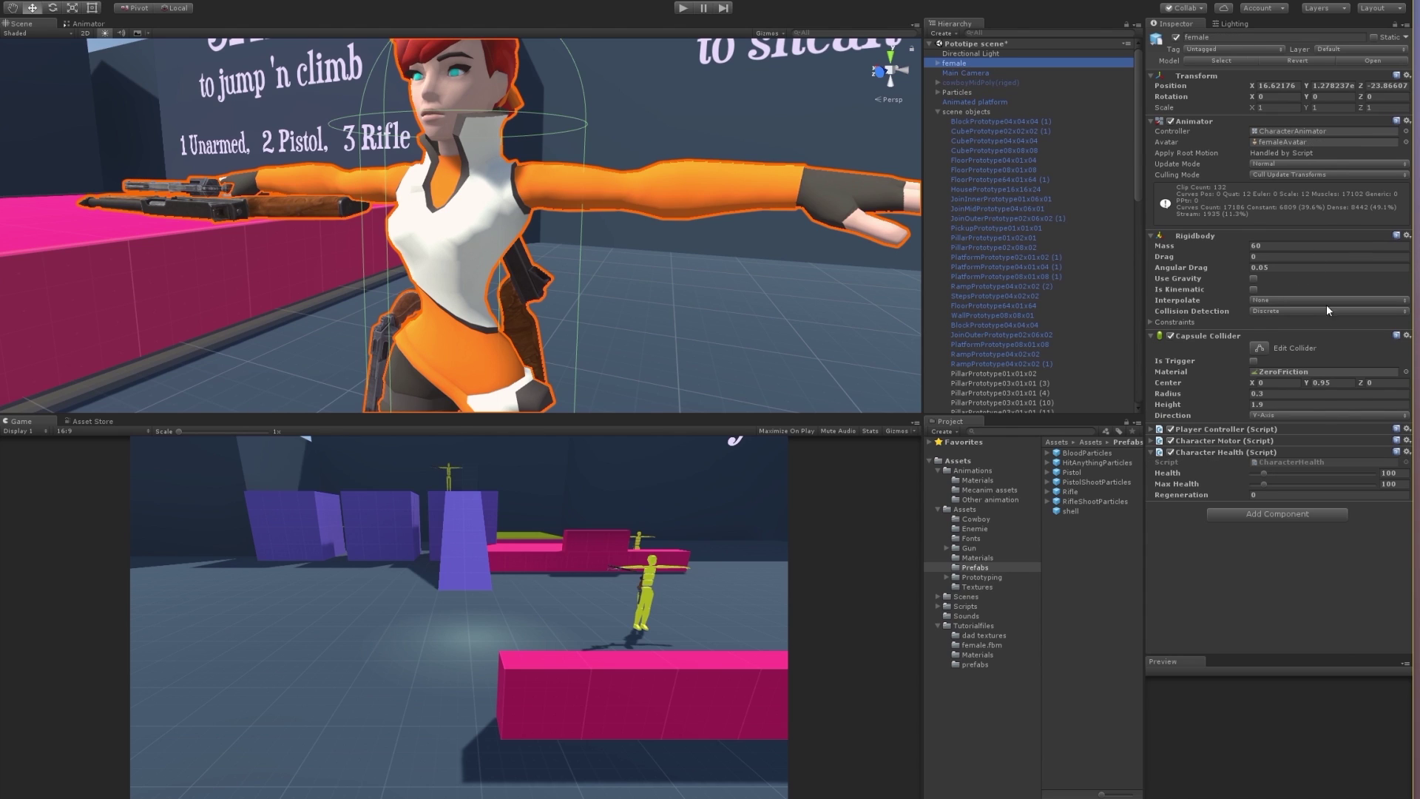
click(1306, 514)
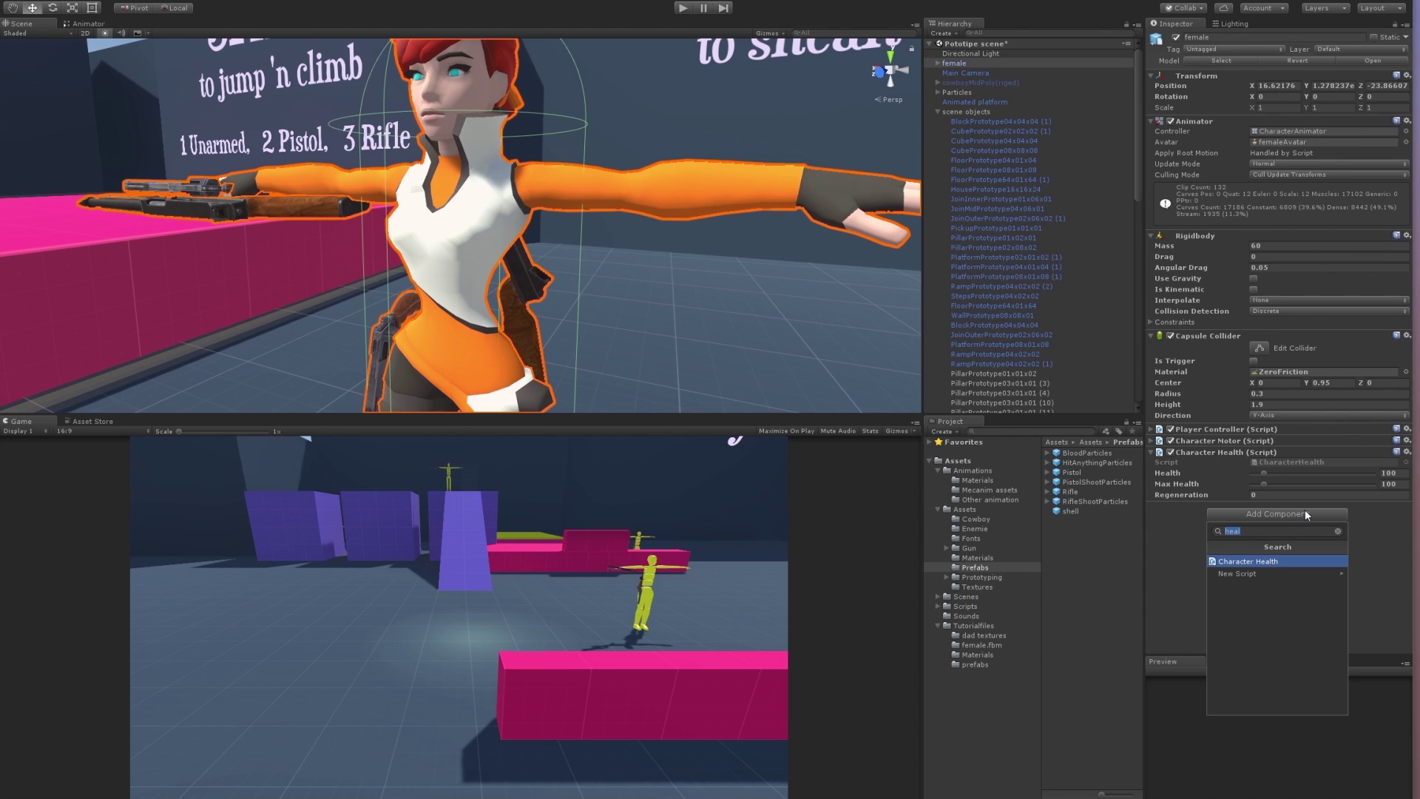
text(hit)
click(1276, 559)
click(1286, 530)
text(re)
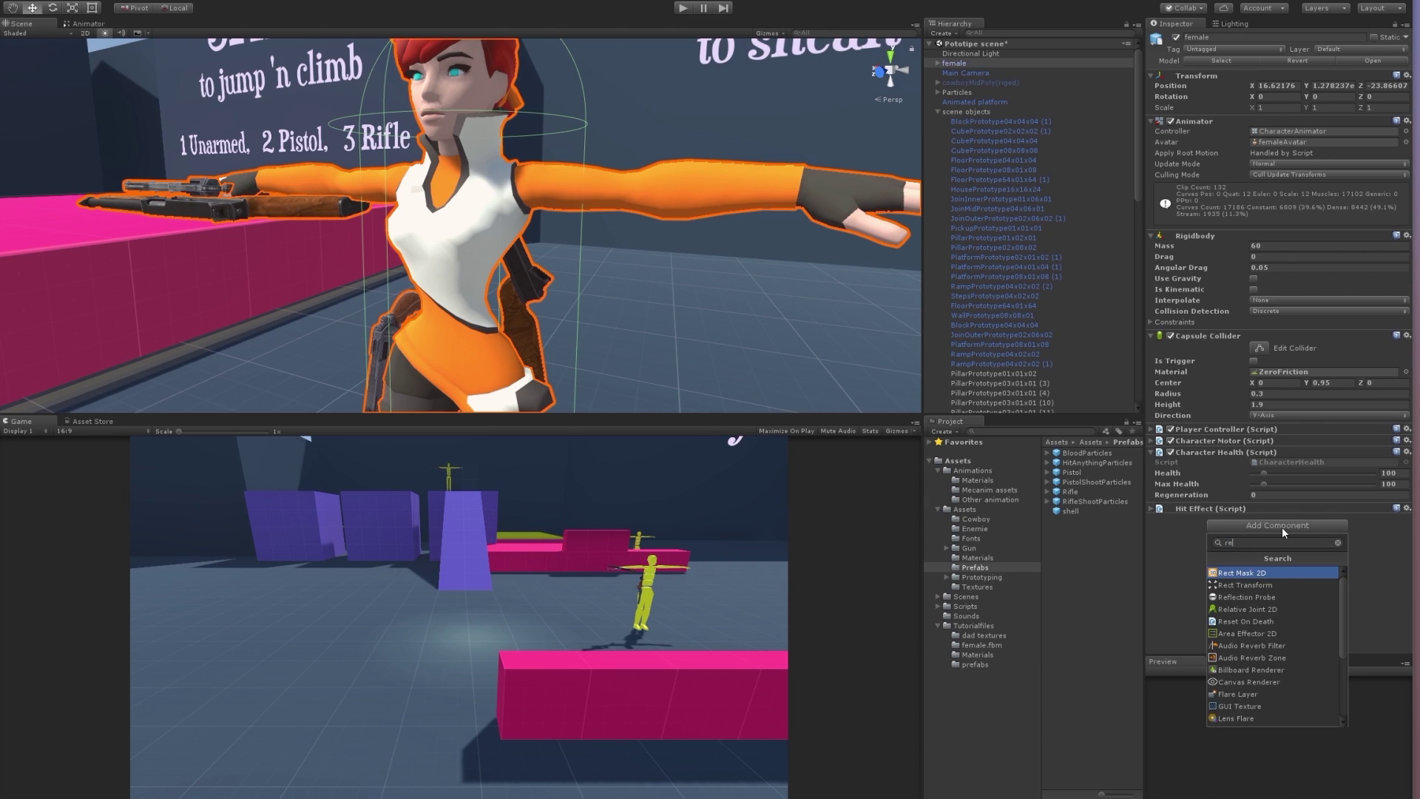
text(se)
key(Return)
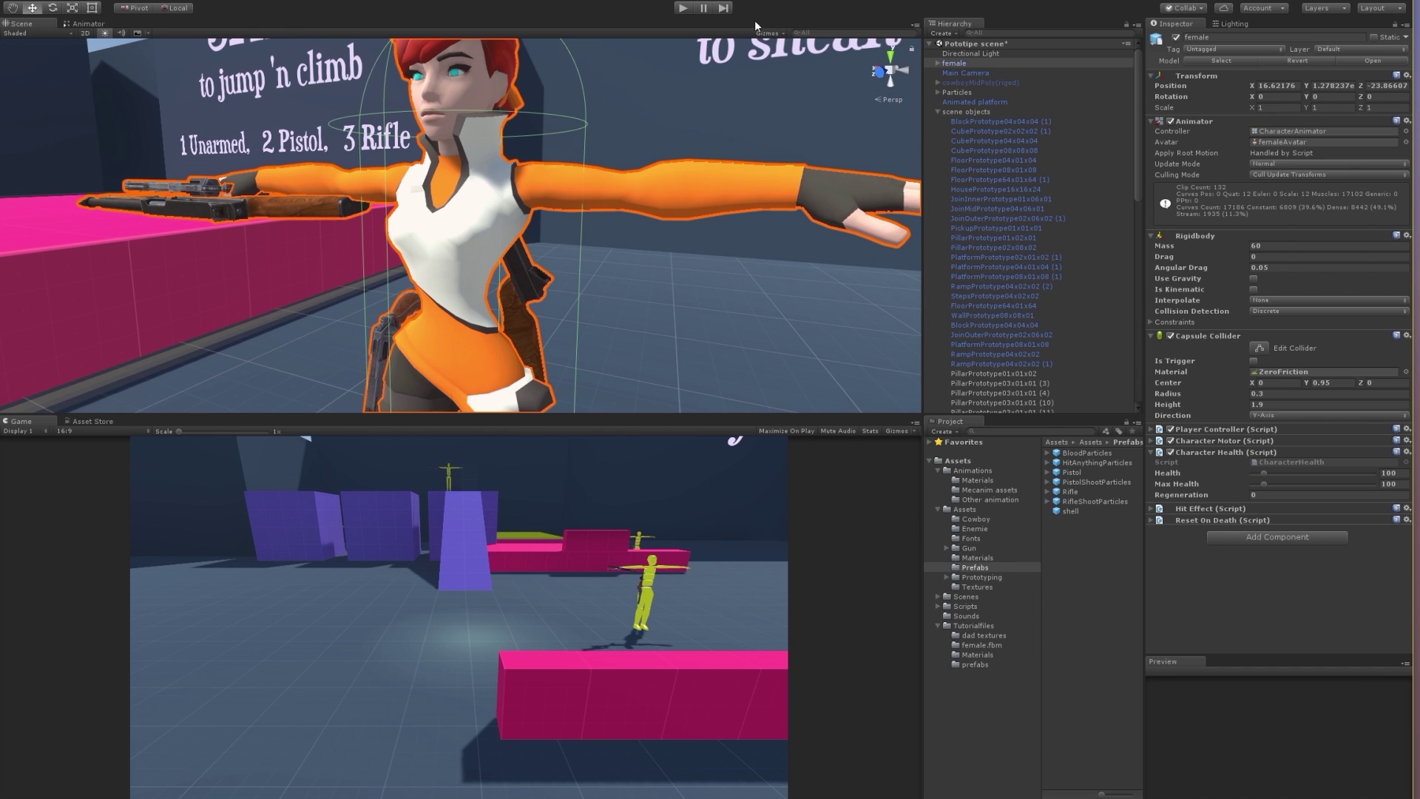
Playtest walking the female through the level, switch to the rifle with 3, then stop
click(682, 9)
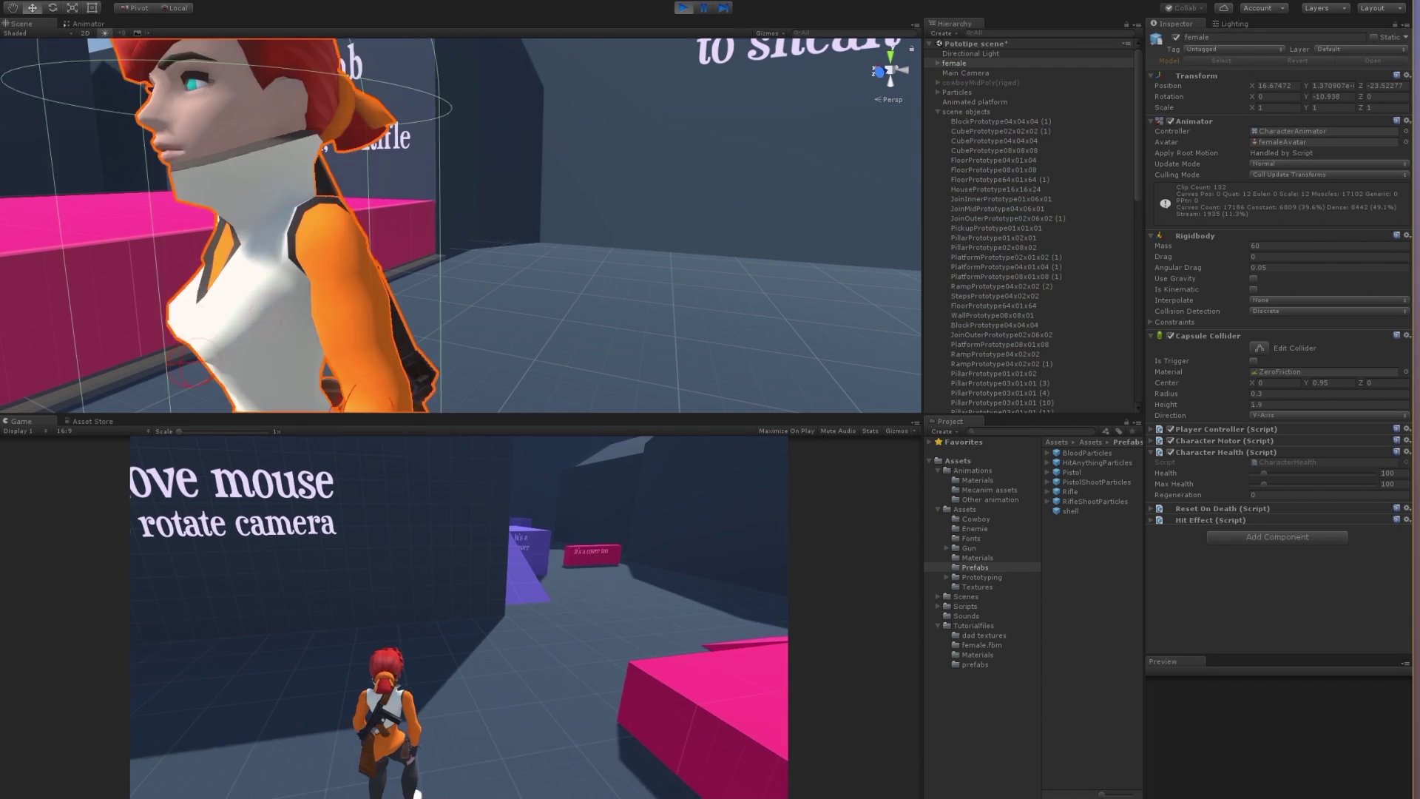
key(2)
key(w)
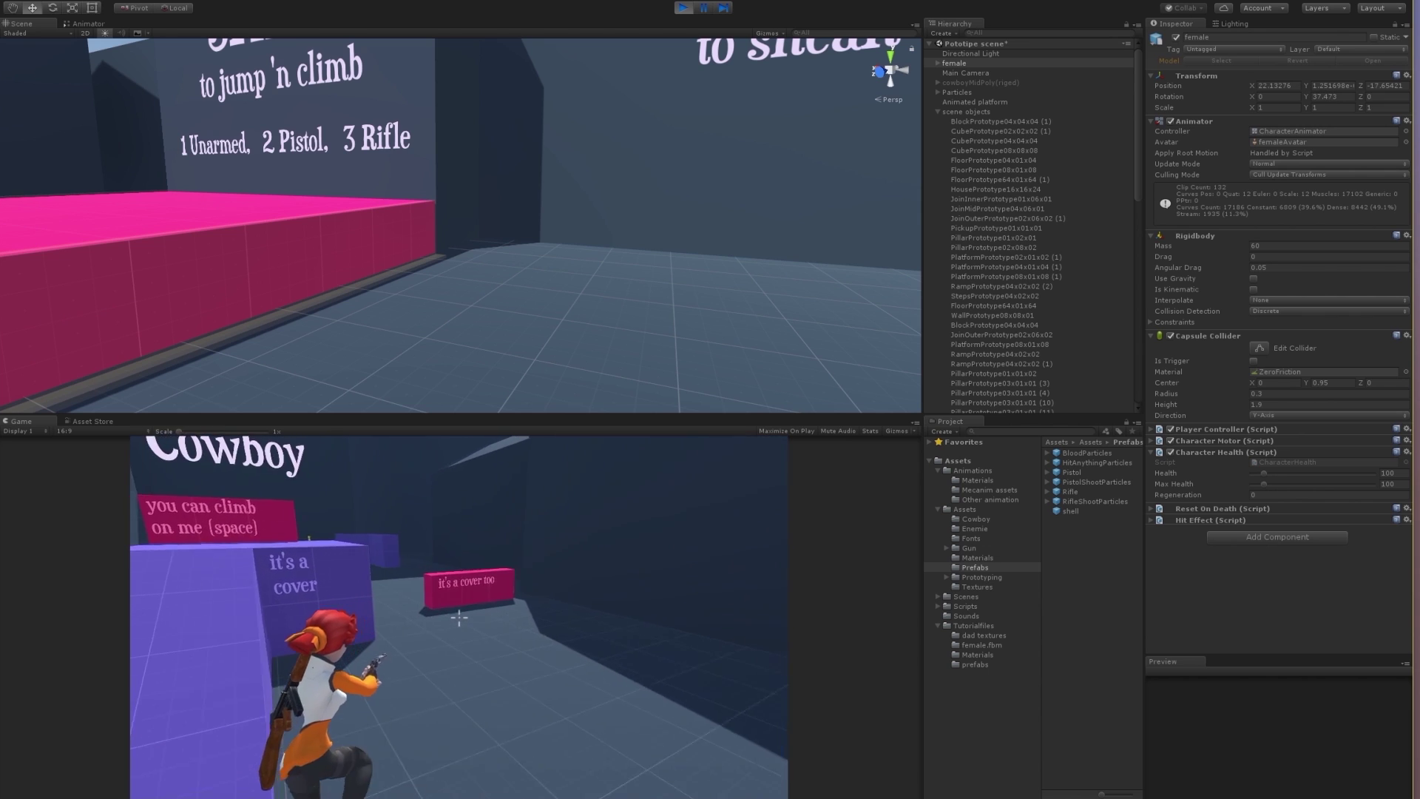
key(w)
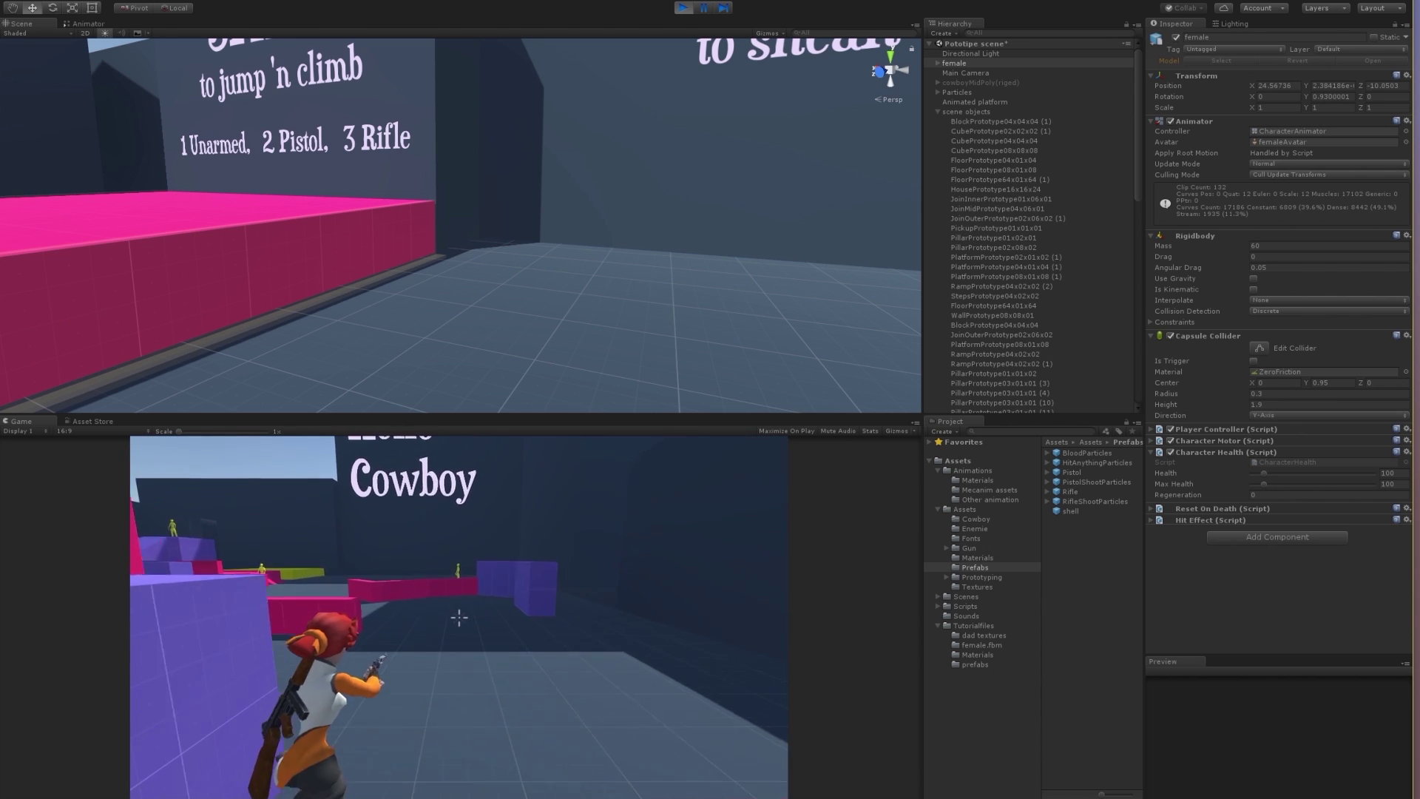
key(w)
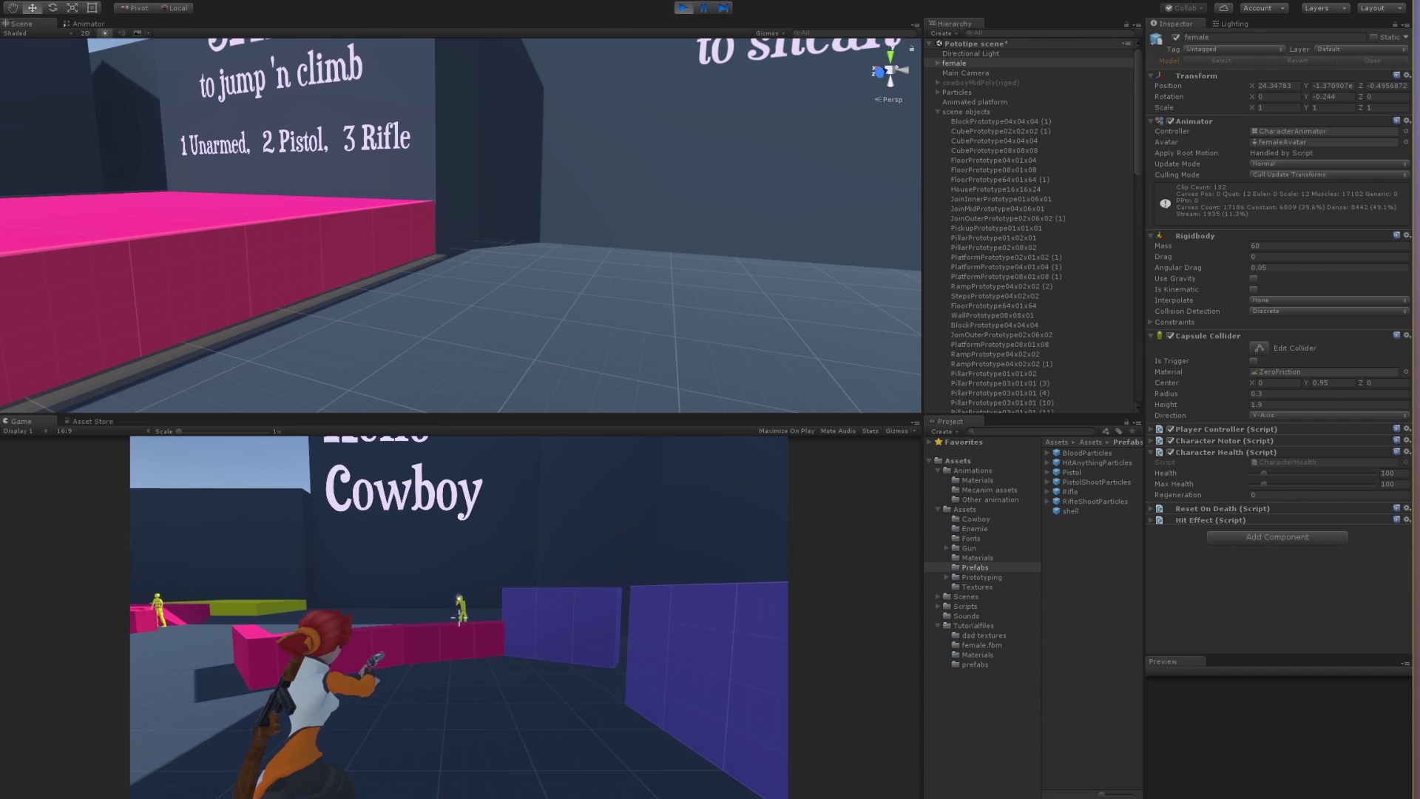
key(w)
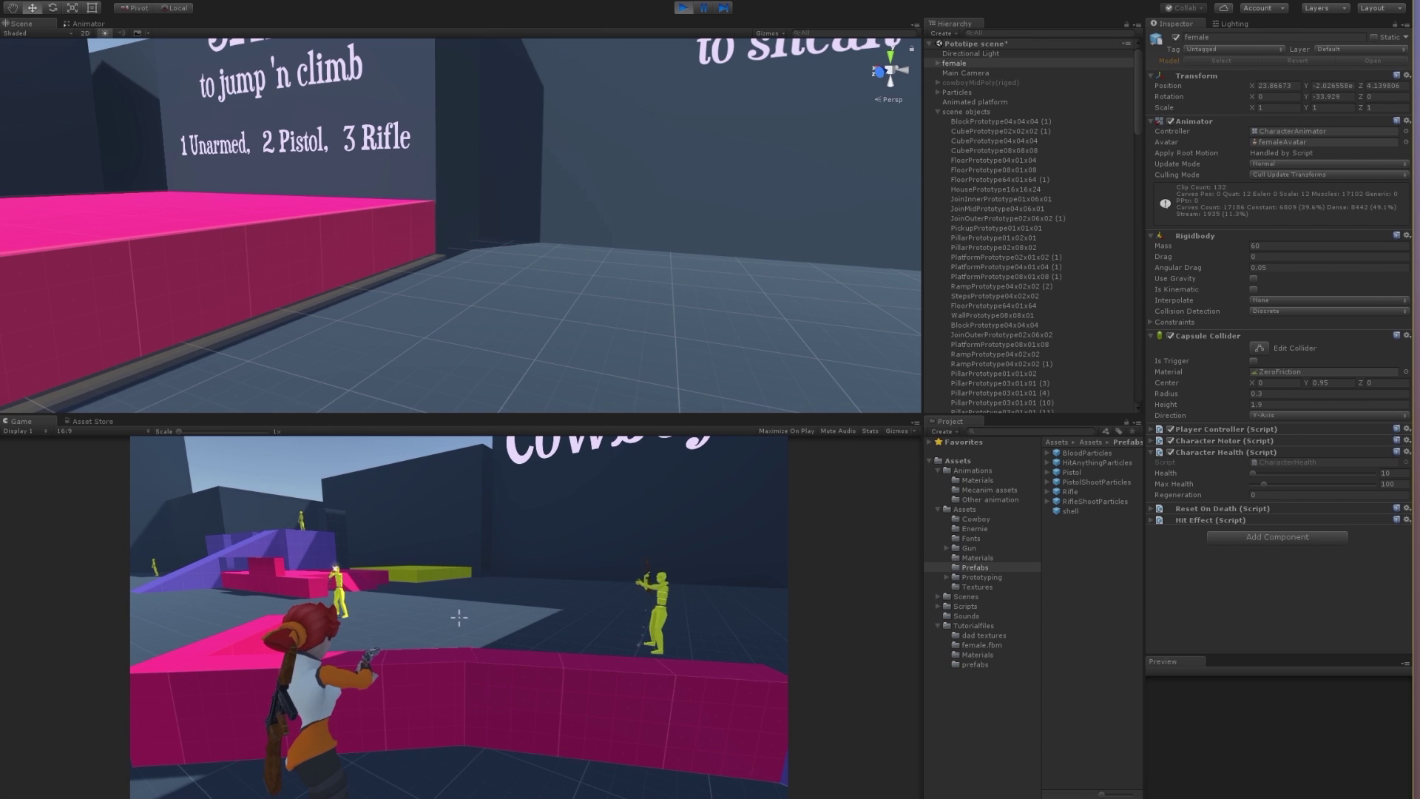
key(3)
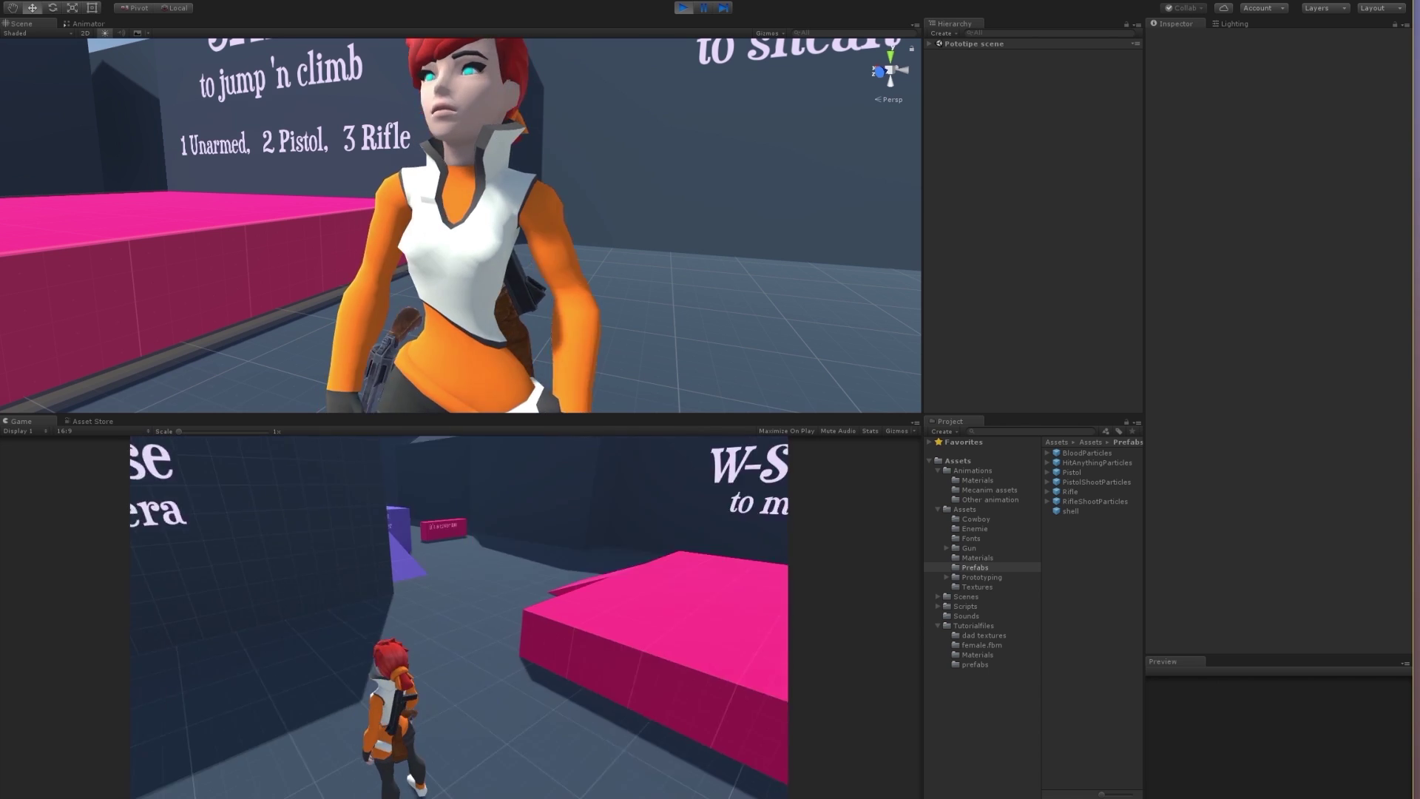
click(683, 8)
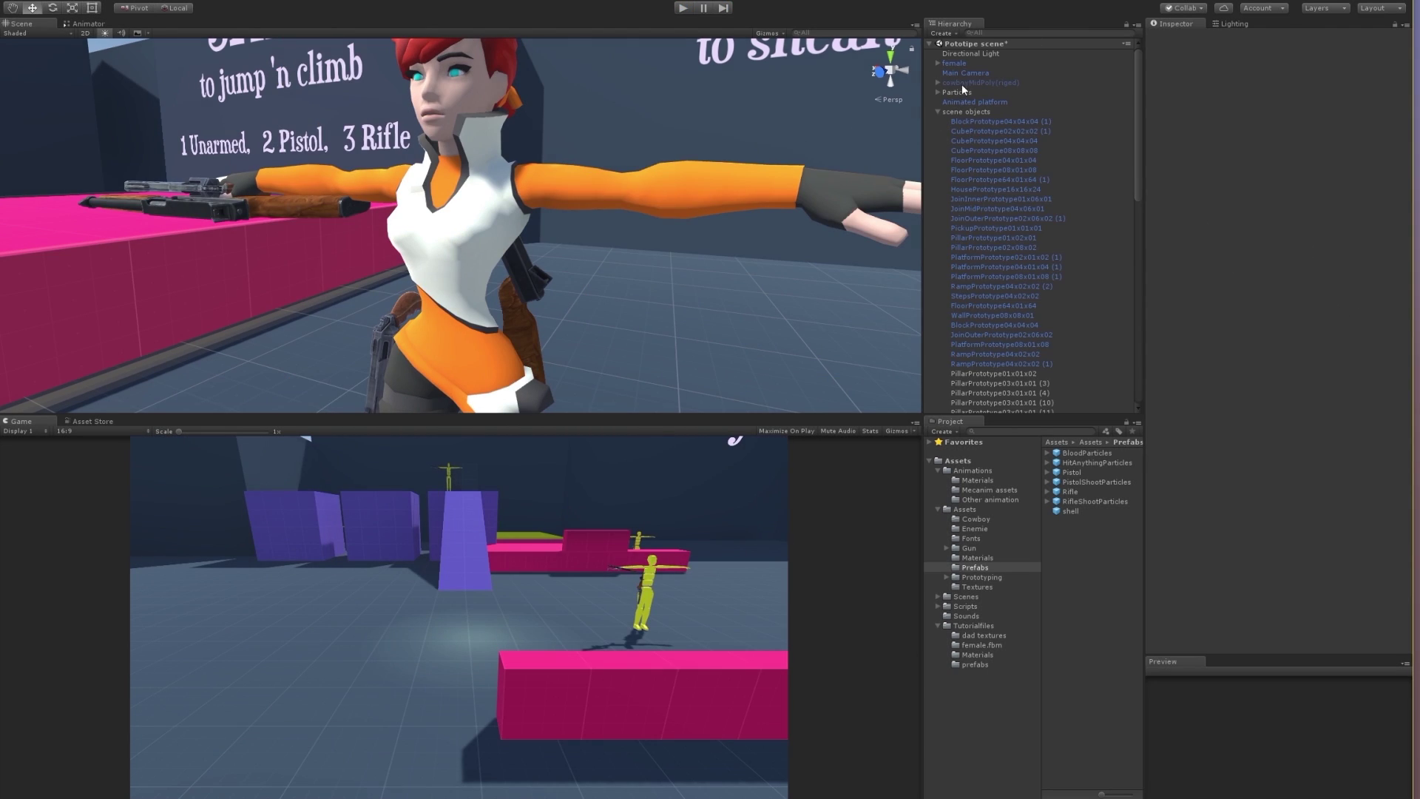
Add a Character Sounds component to the female character and expand its Footstep list
click(952, 62)
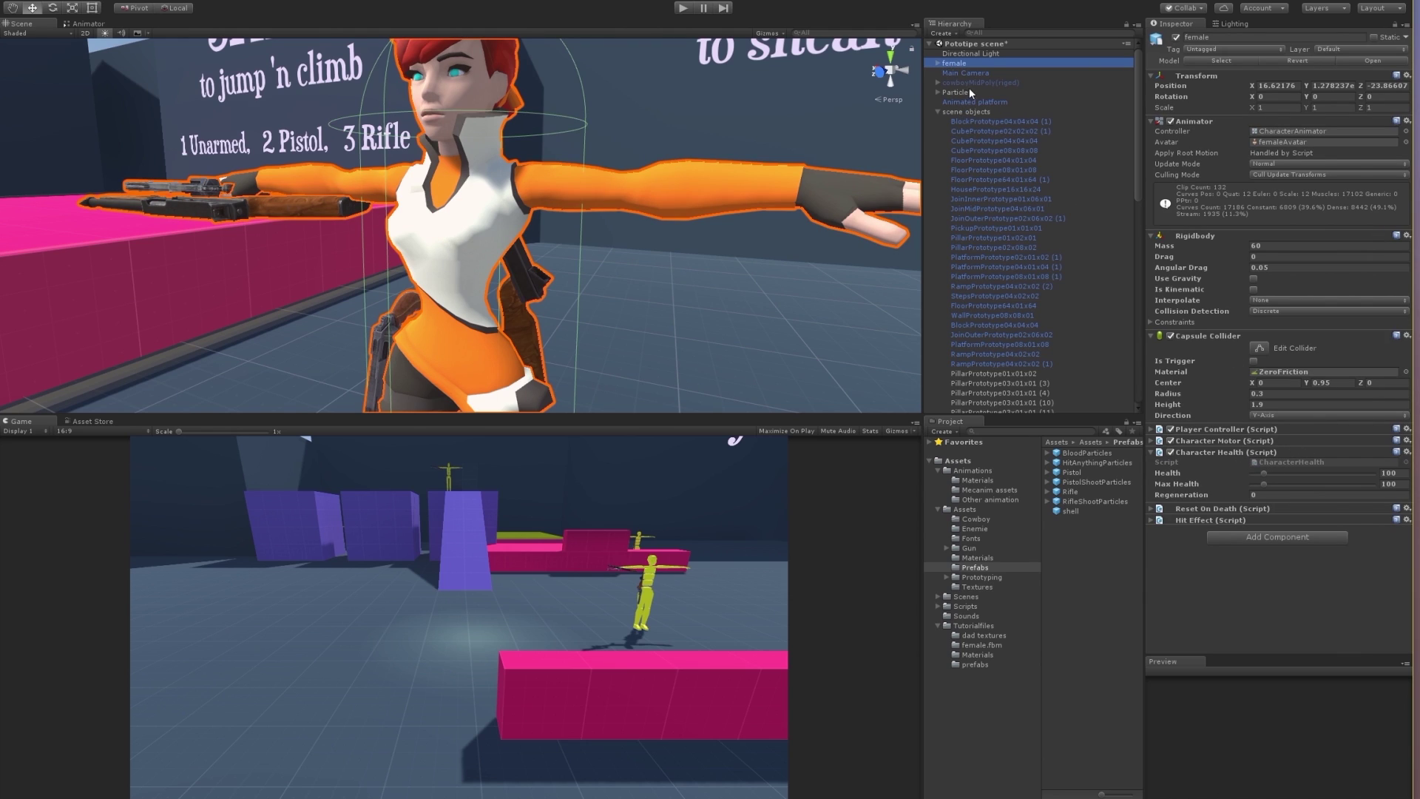
click(1271, 535)
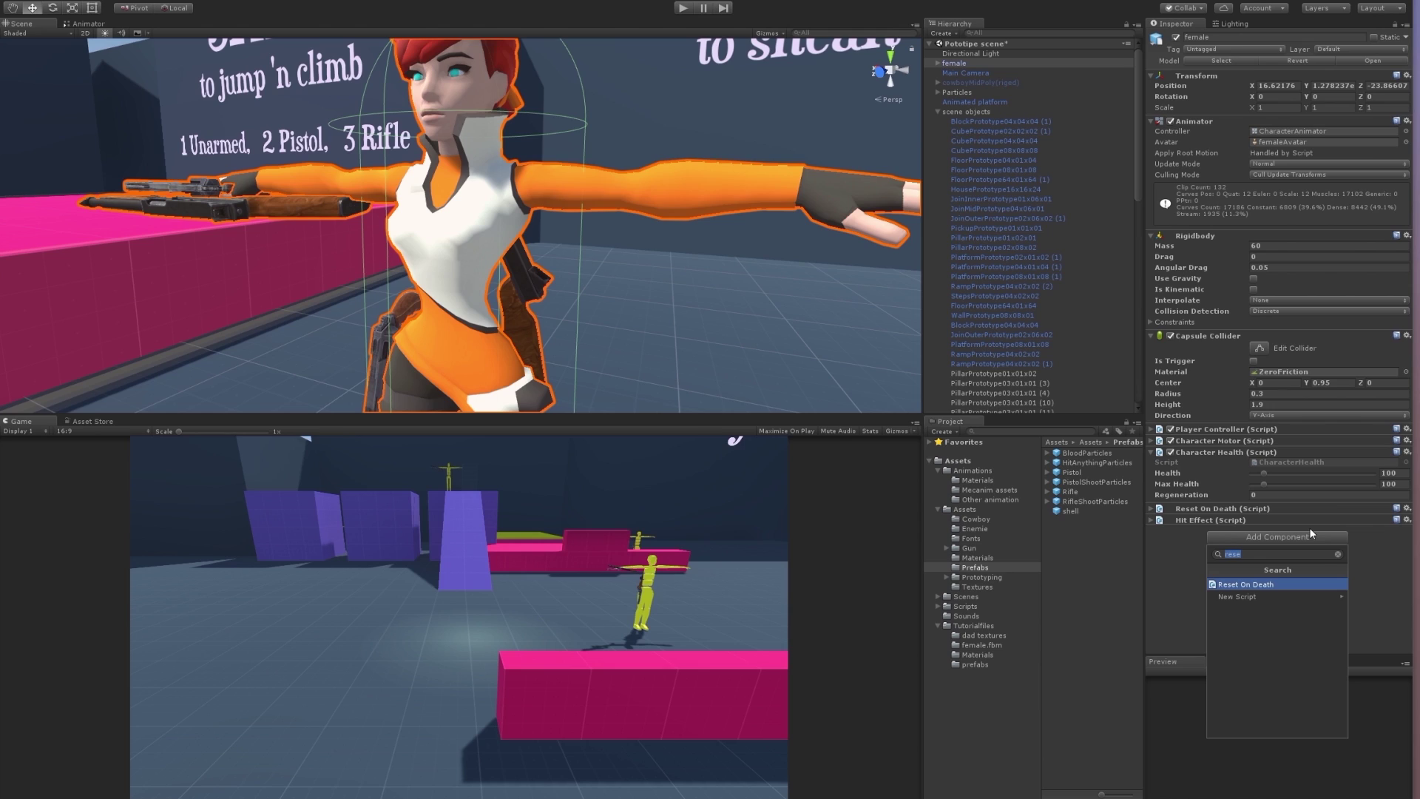
text(soun)
click(1307, 584)
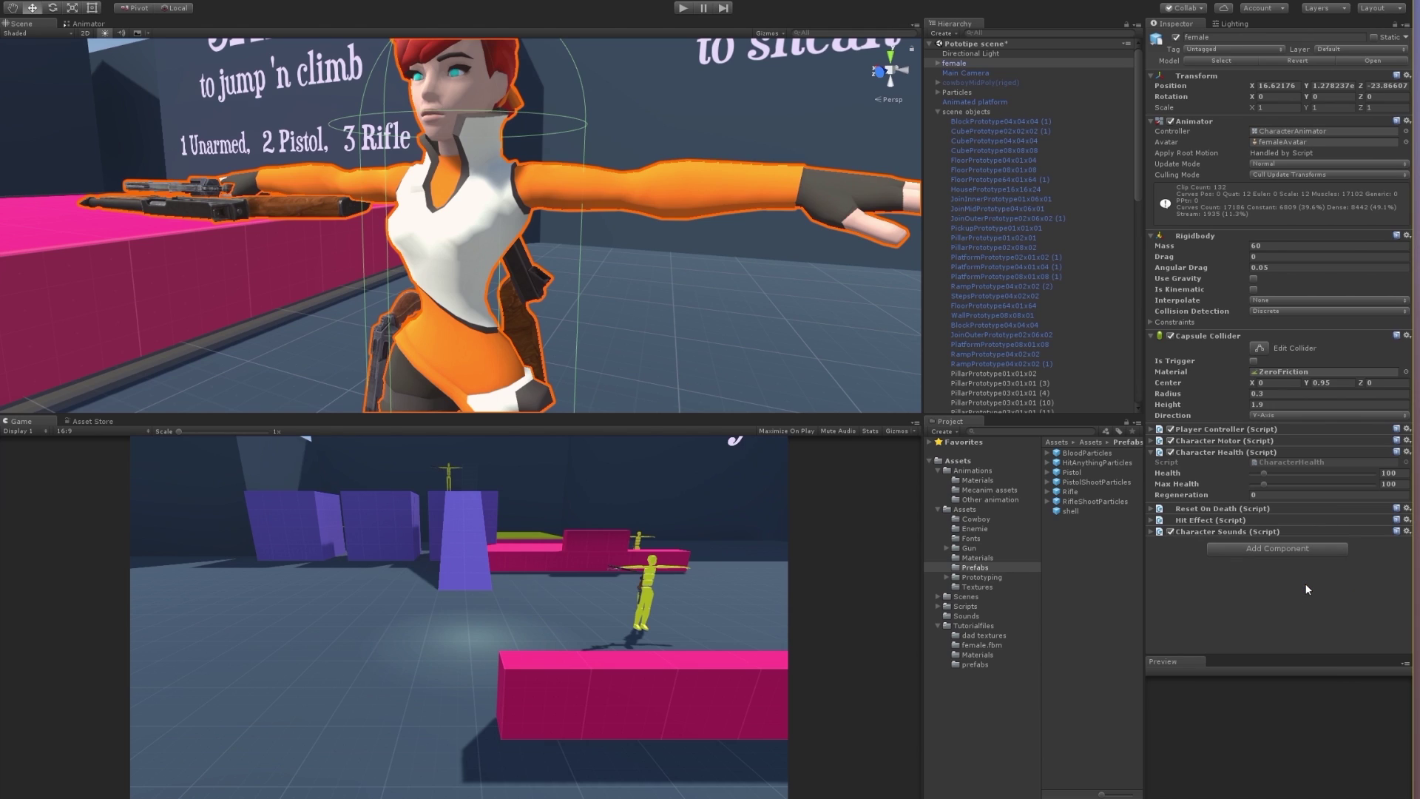
click(1149, 532)
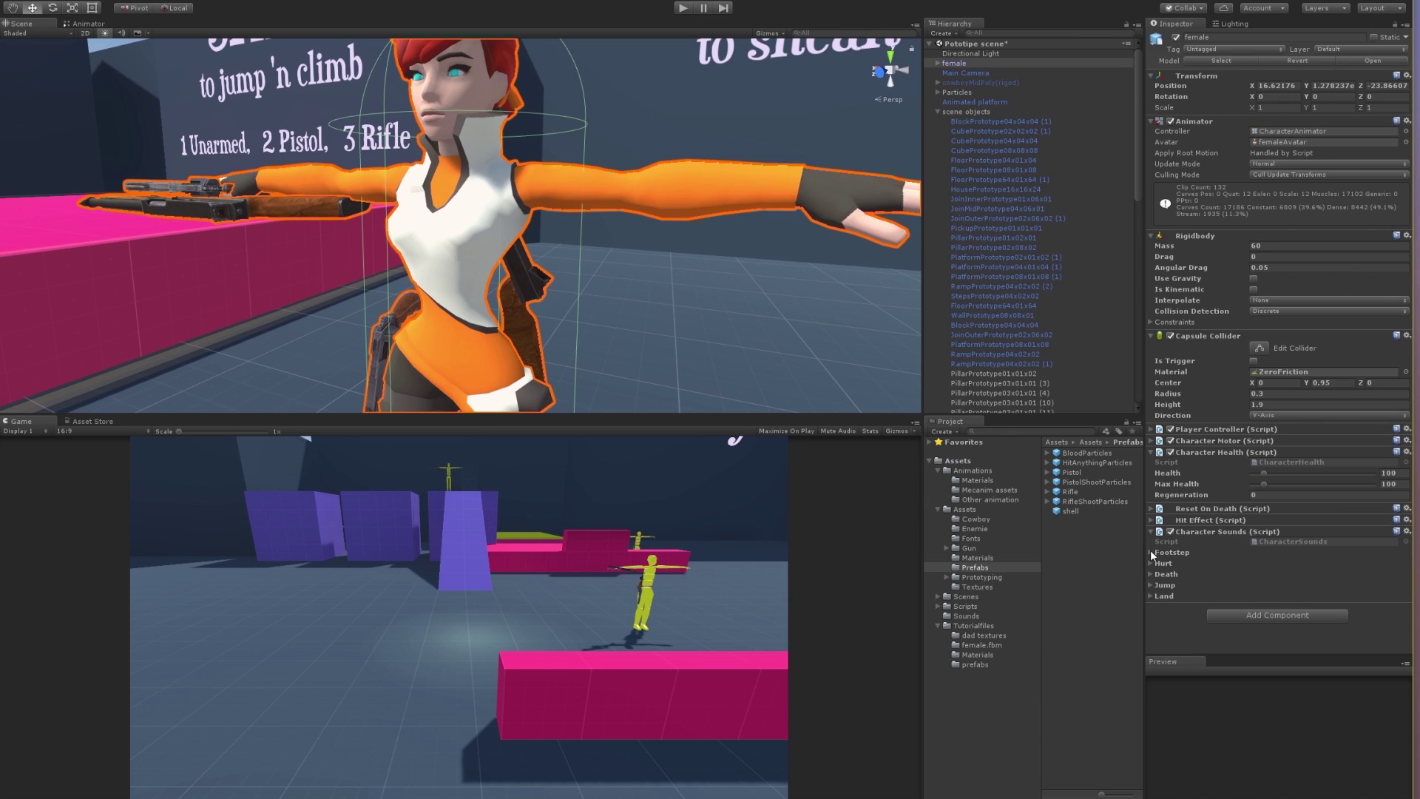
click(1151, 549)
click(964, 83)
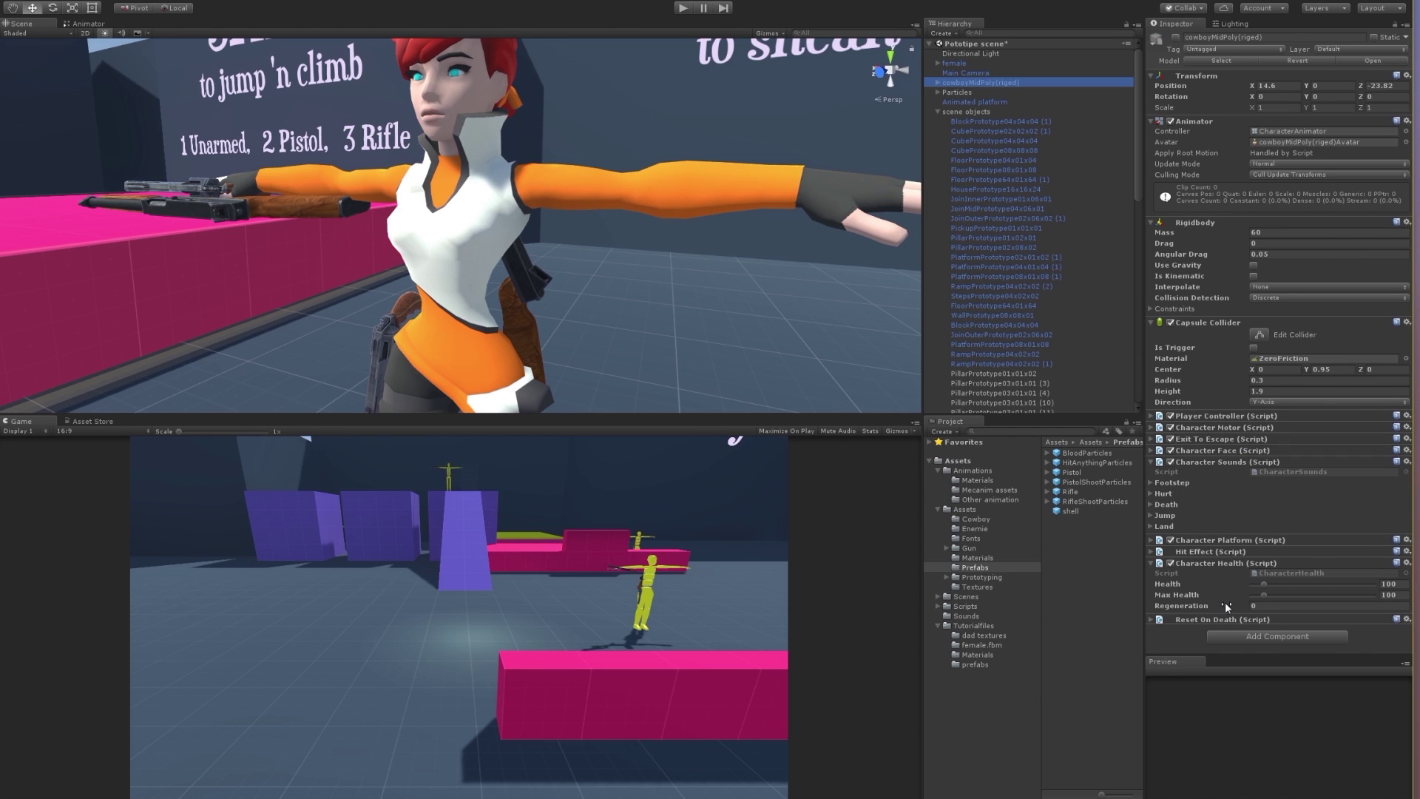
click(965, 63)
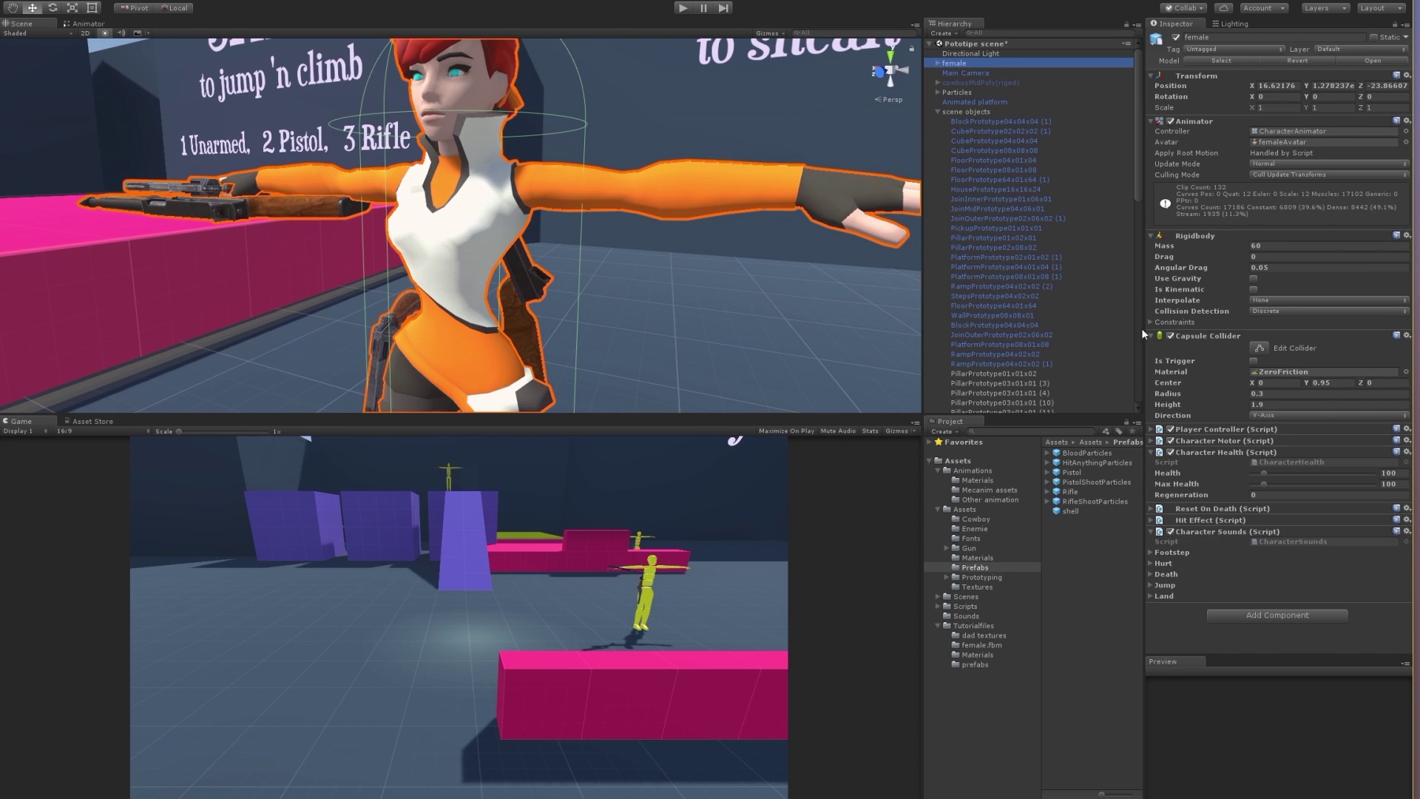
click(1155, 554)
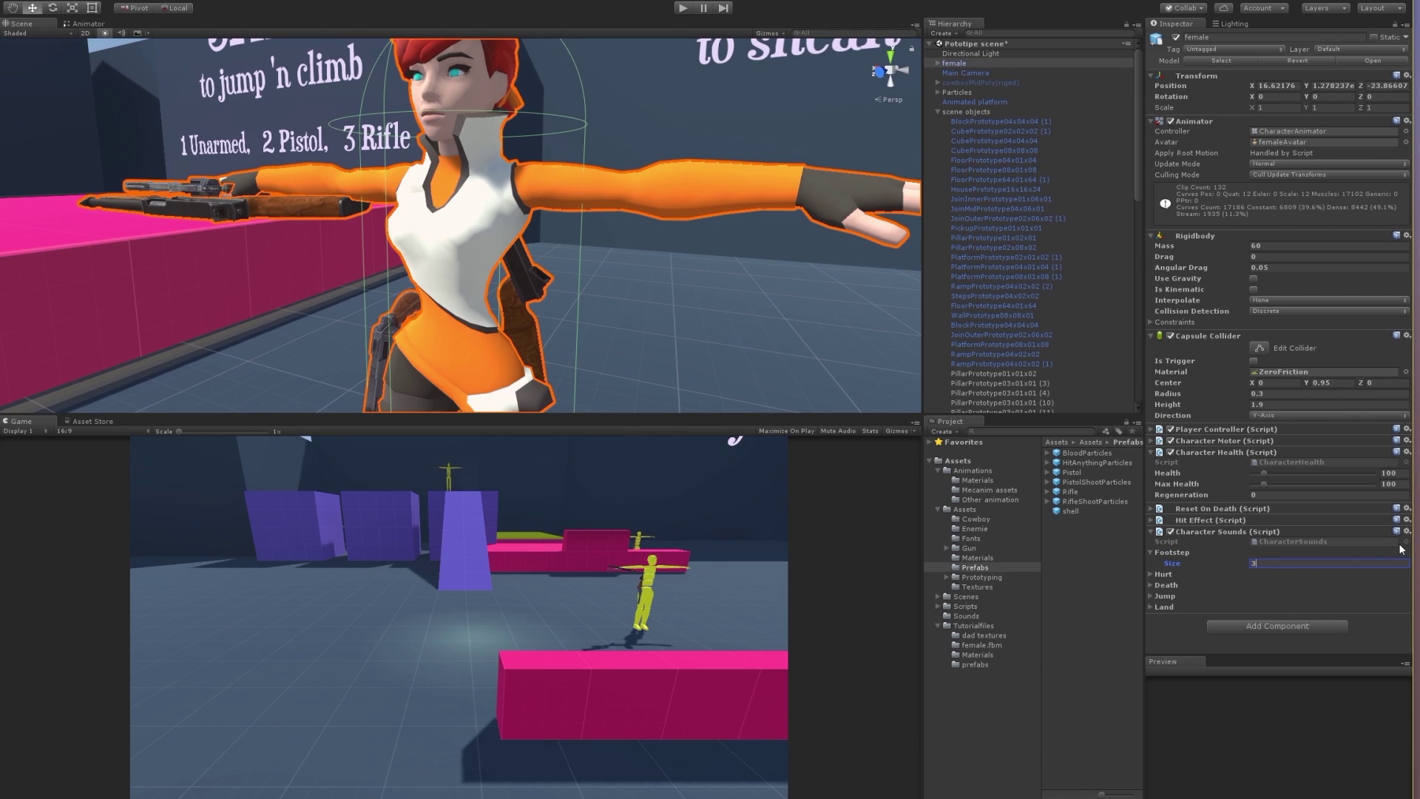
Set Footstep size to 3, assign Footstep01, Footstep02 and Footstep03, and start Play mode
key(BackSpace)
text(3)
key(Return)
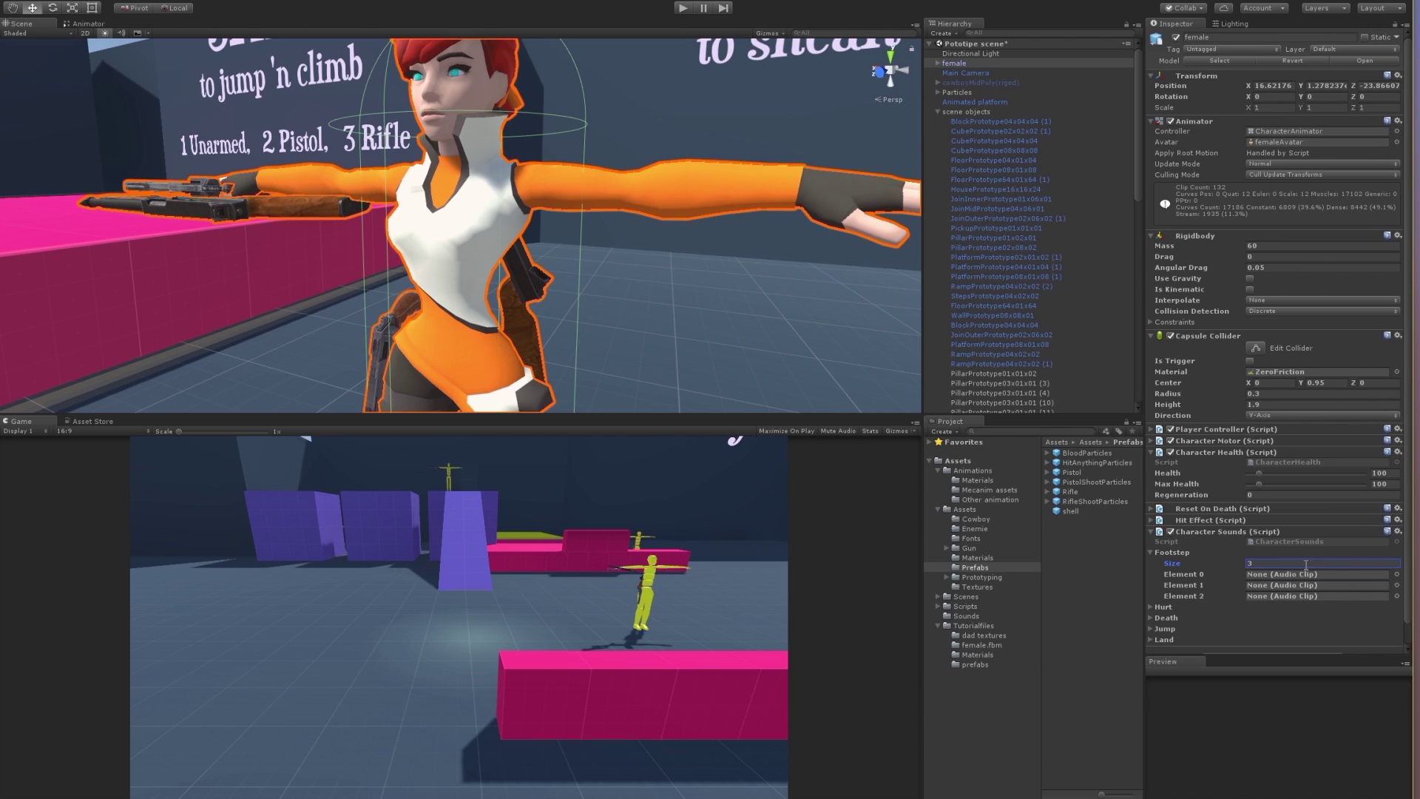
click(1396, 577)
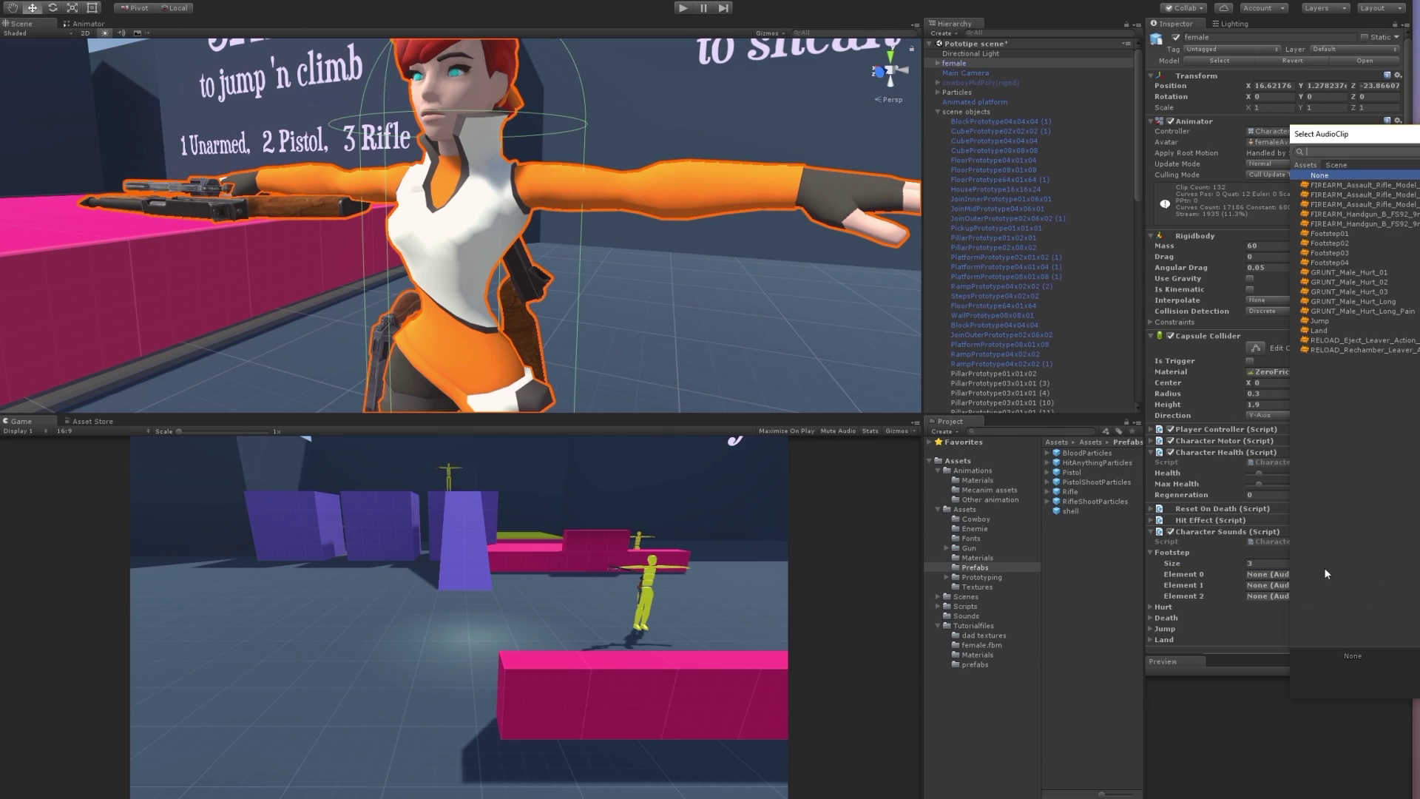
double_click(1338, 233)
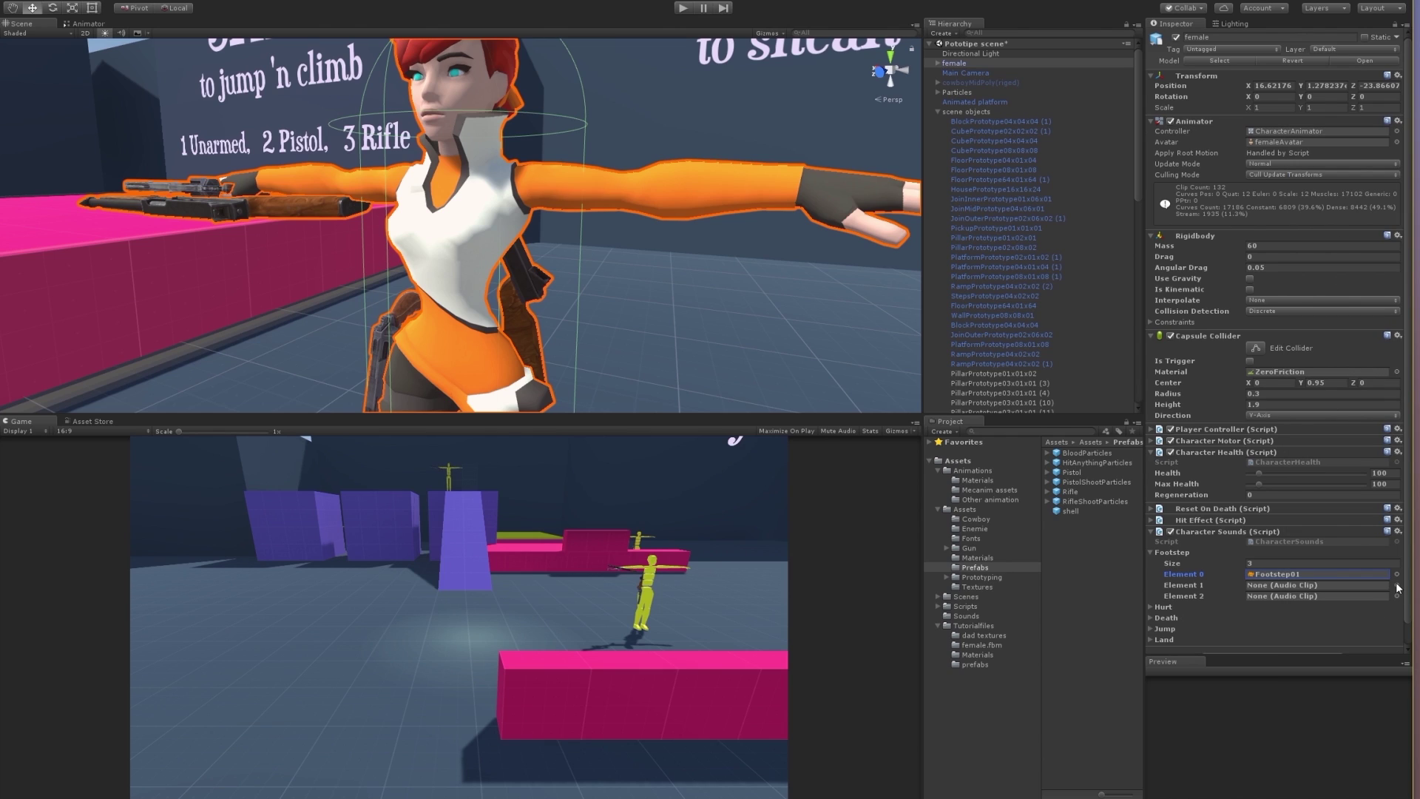
click(1396, 584)
double_click(1338, 244)
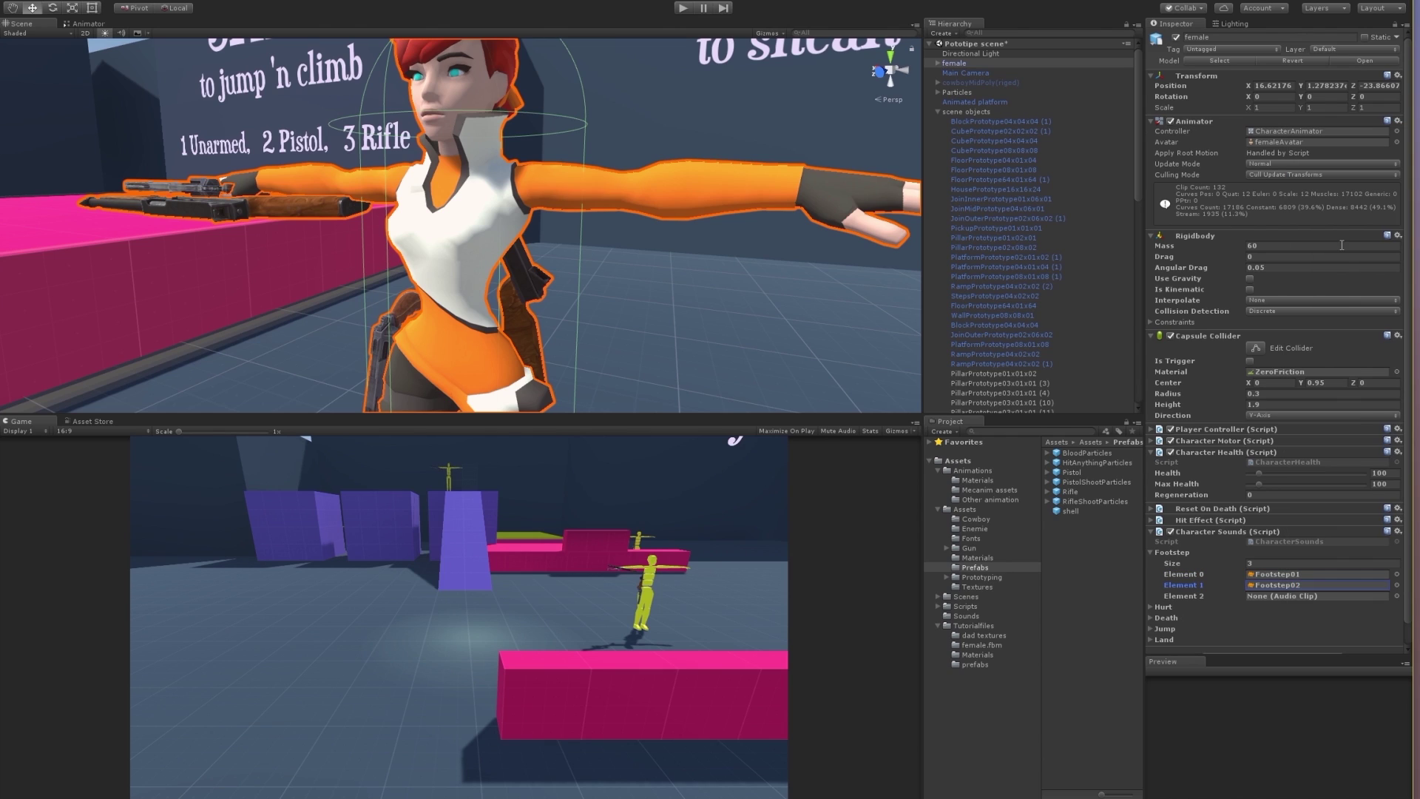
click(1396, 594)
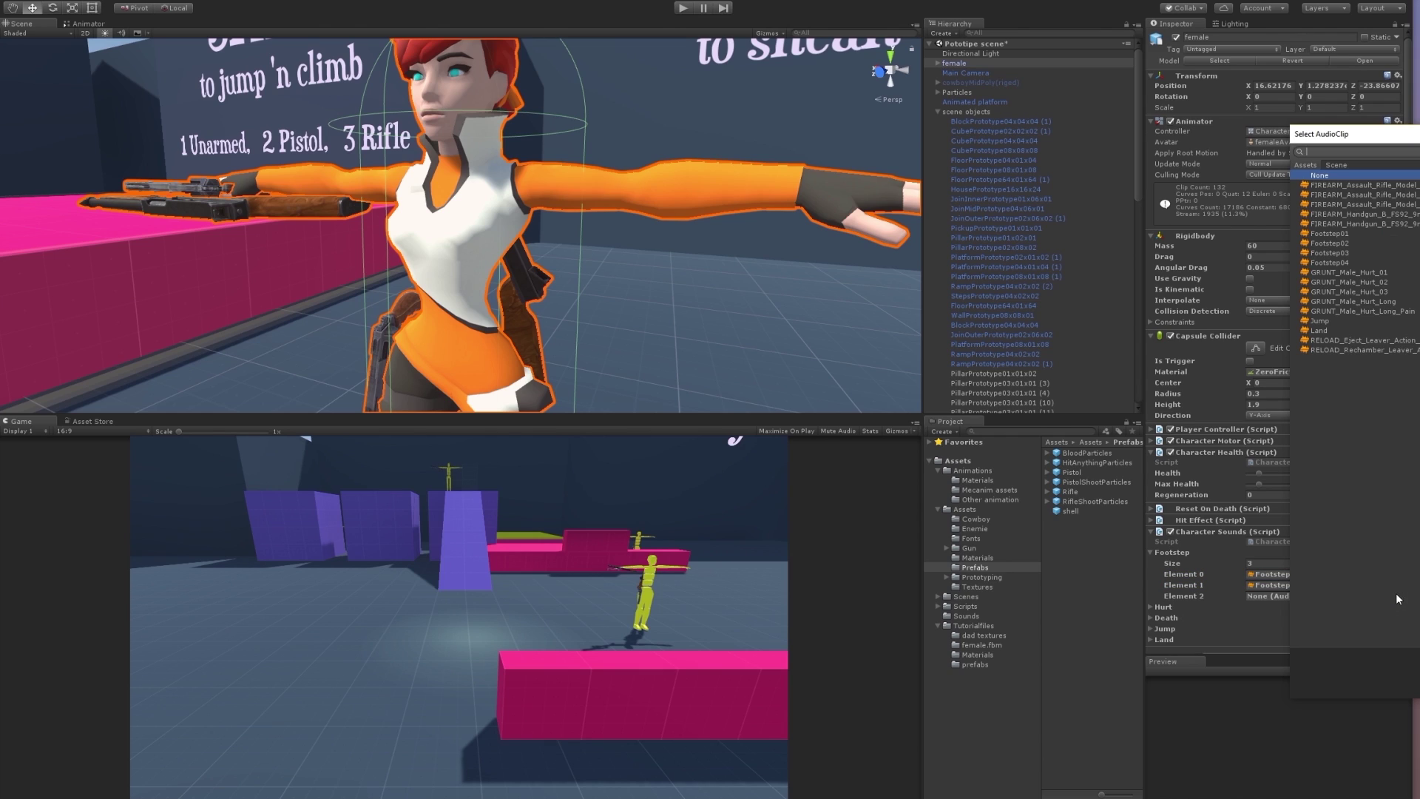
double_click(1335, 254)
click(681, 9)
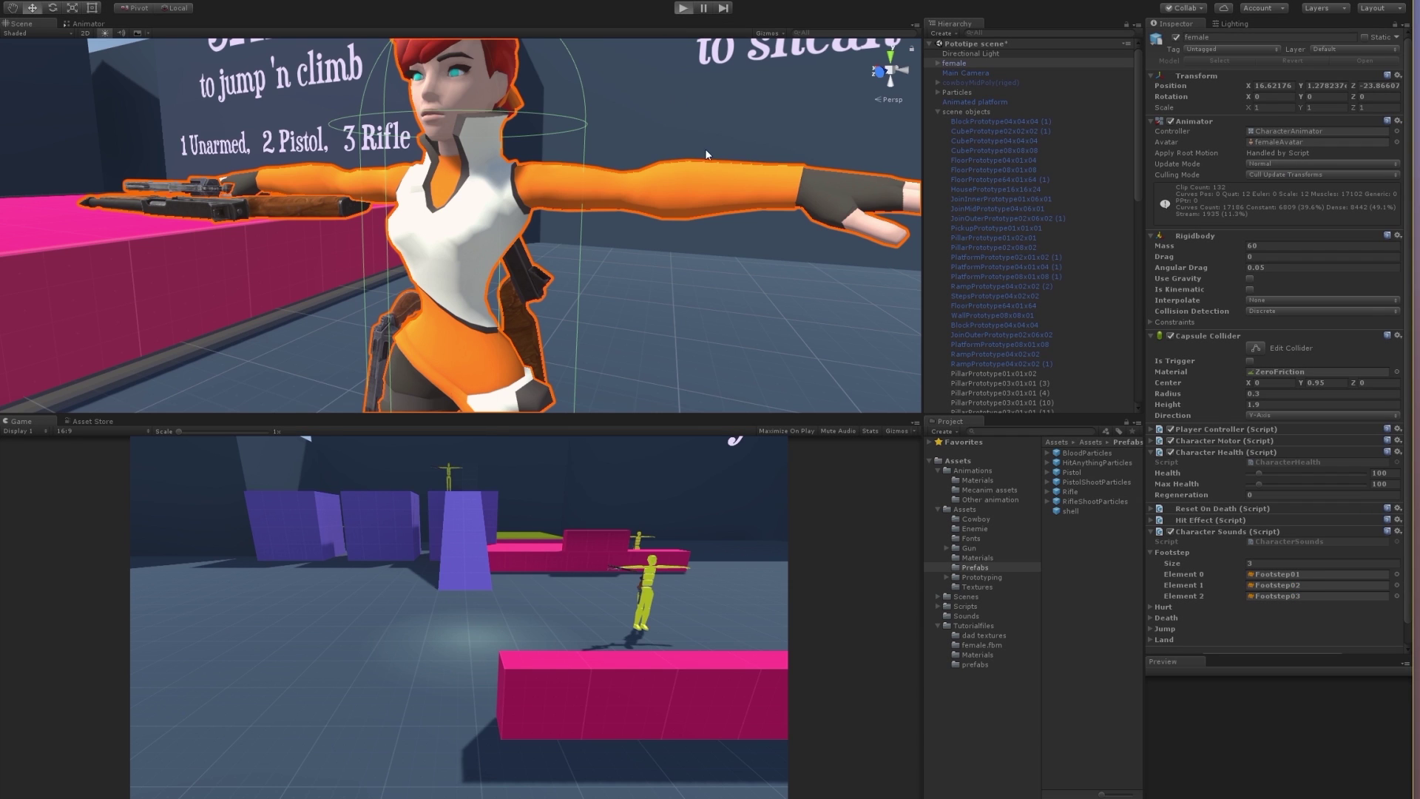
Run the female character forward, then exit Play mode with Ctrl+P
key(w)
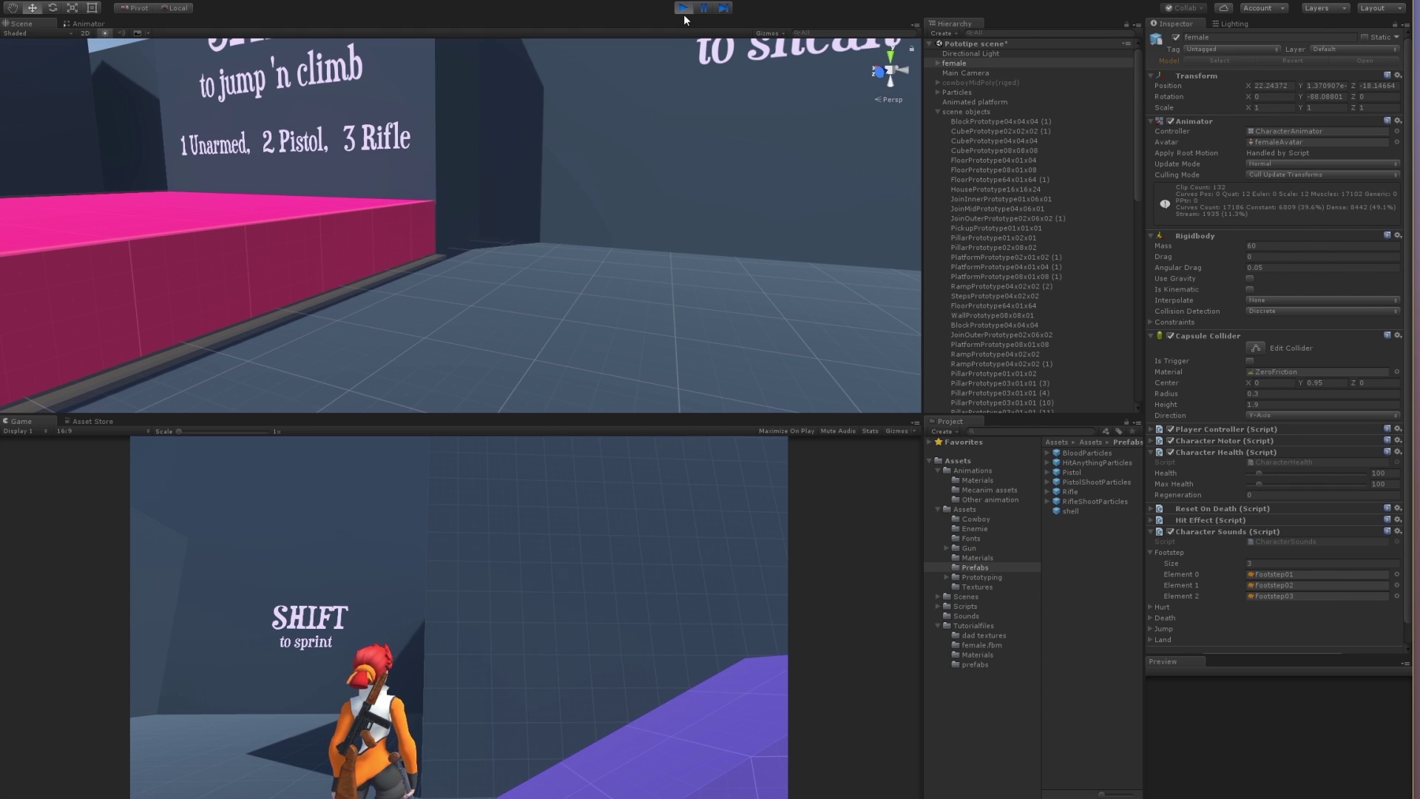
key(ctrl+p)
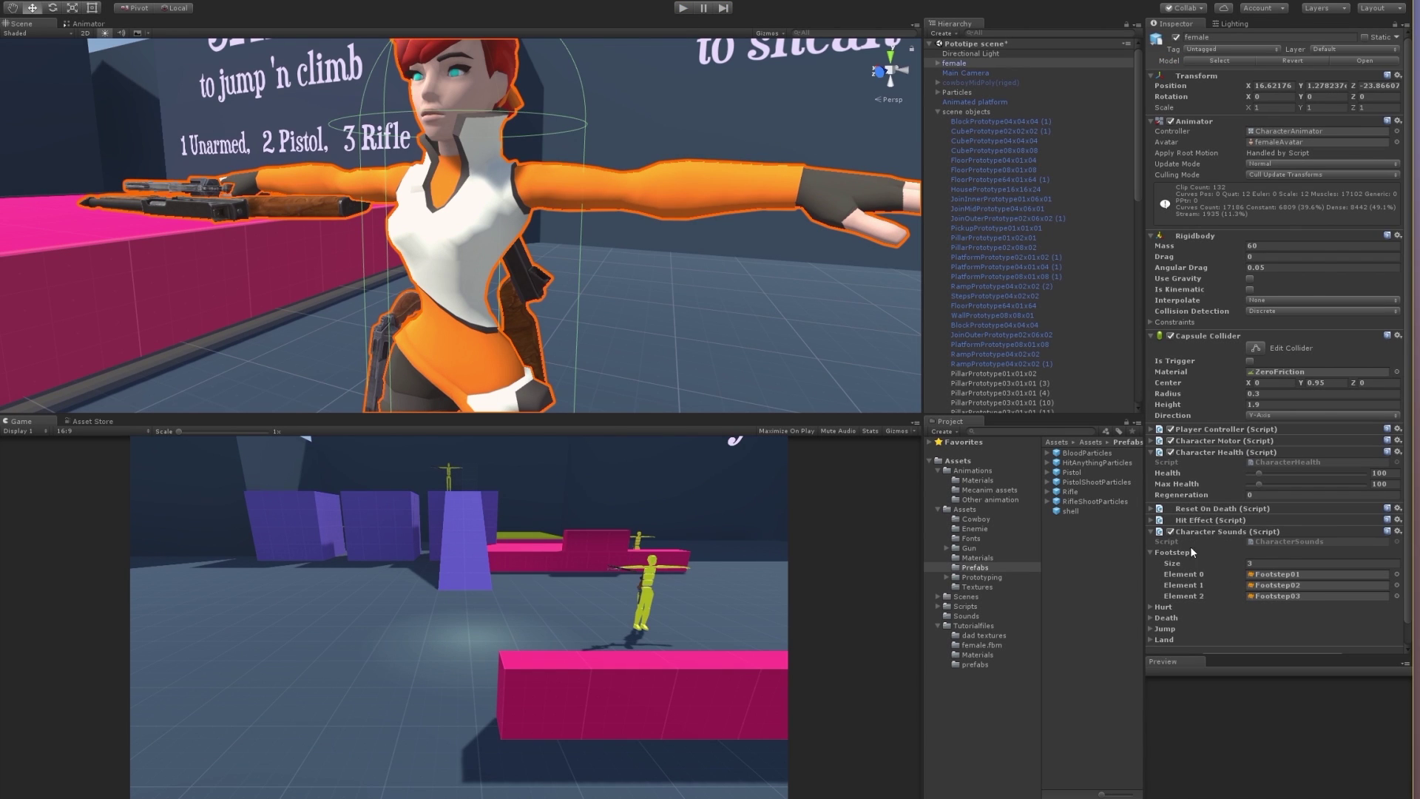
scroll(1411, 544, down, 1)
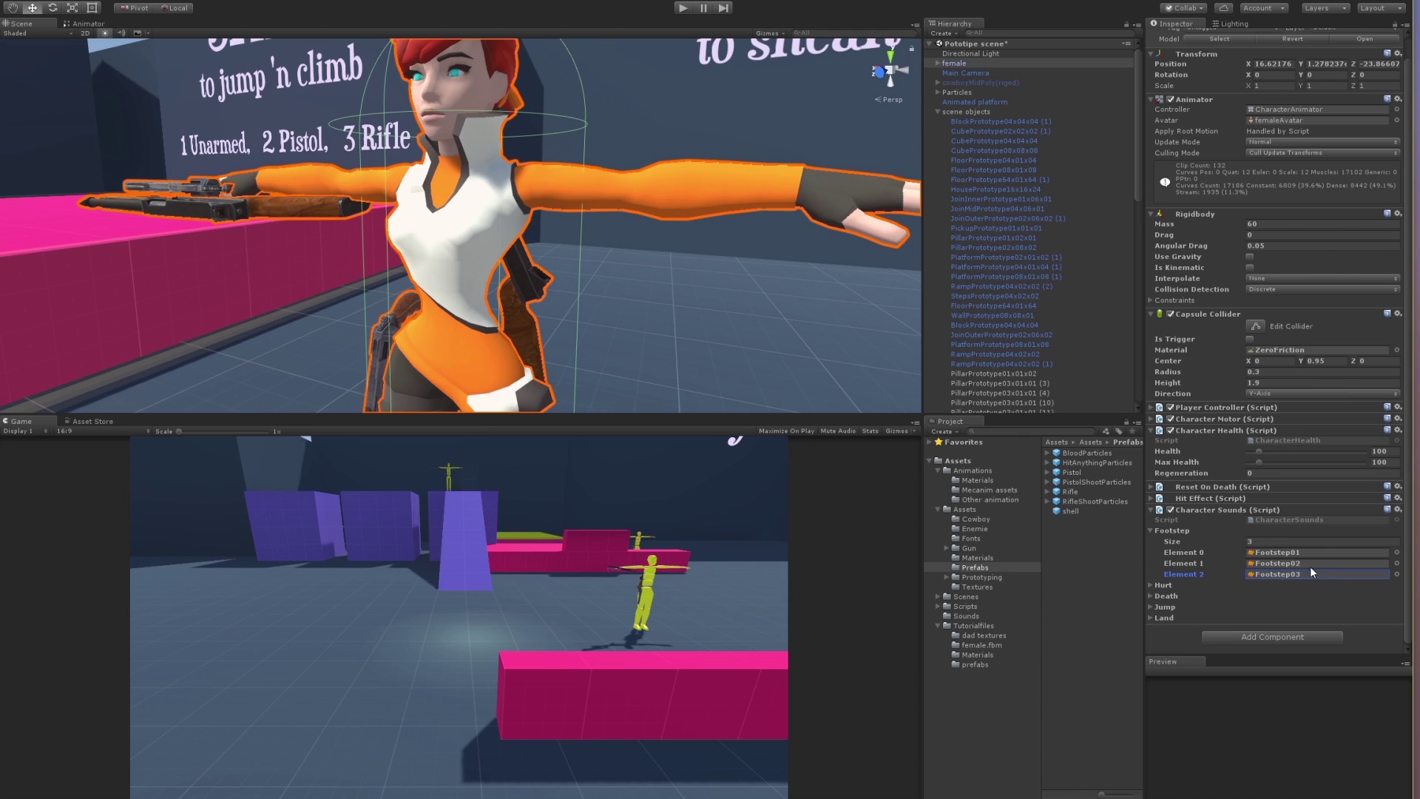
Toggle the Hurt, Character Sounds and Footstep foldouts in the Inspector
click(1150, 584)
scroll(1412, 492, down, 1)
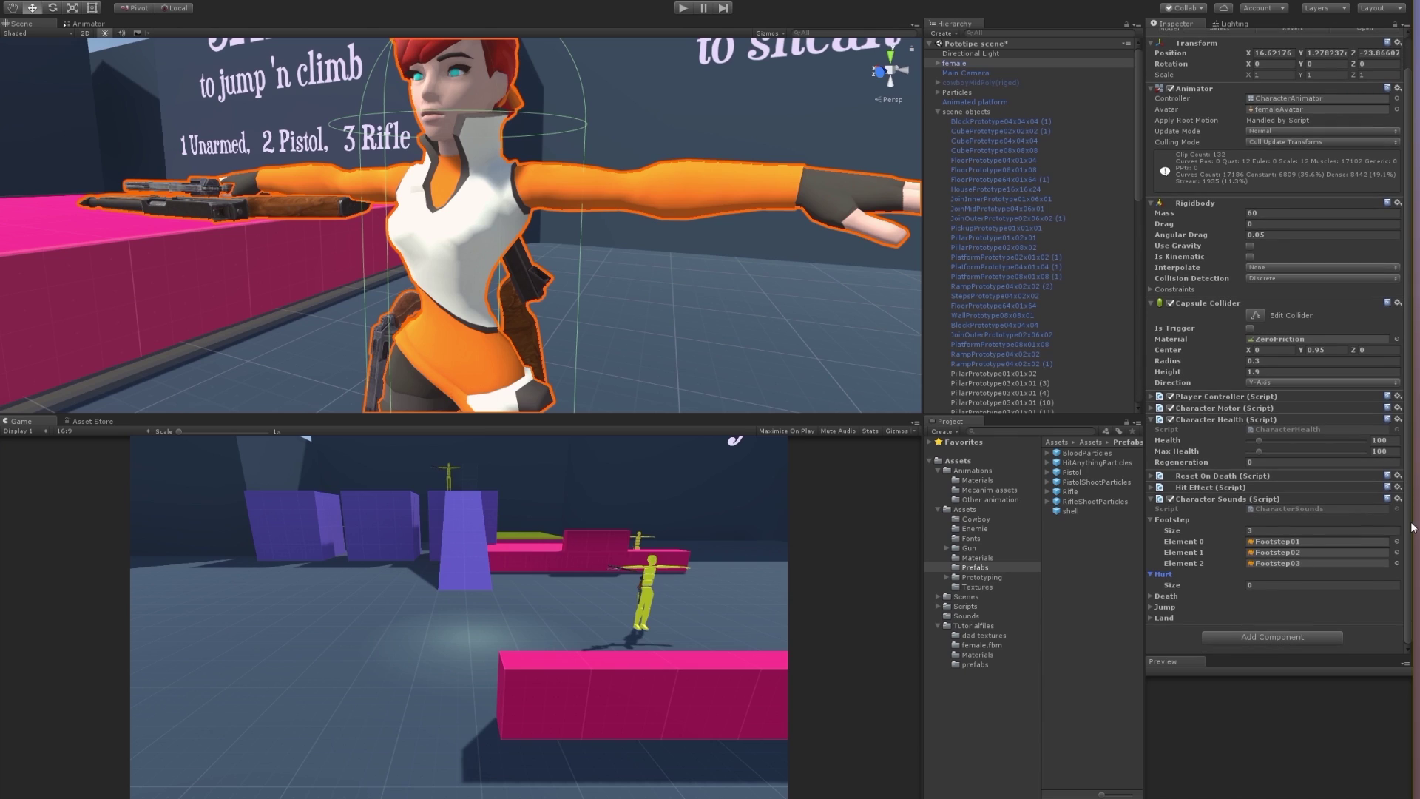
click(1151, 572)
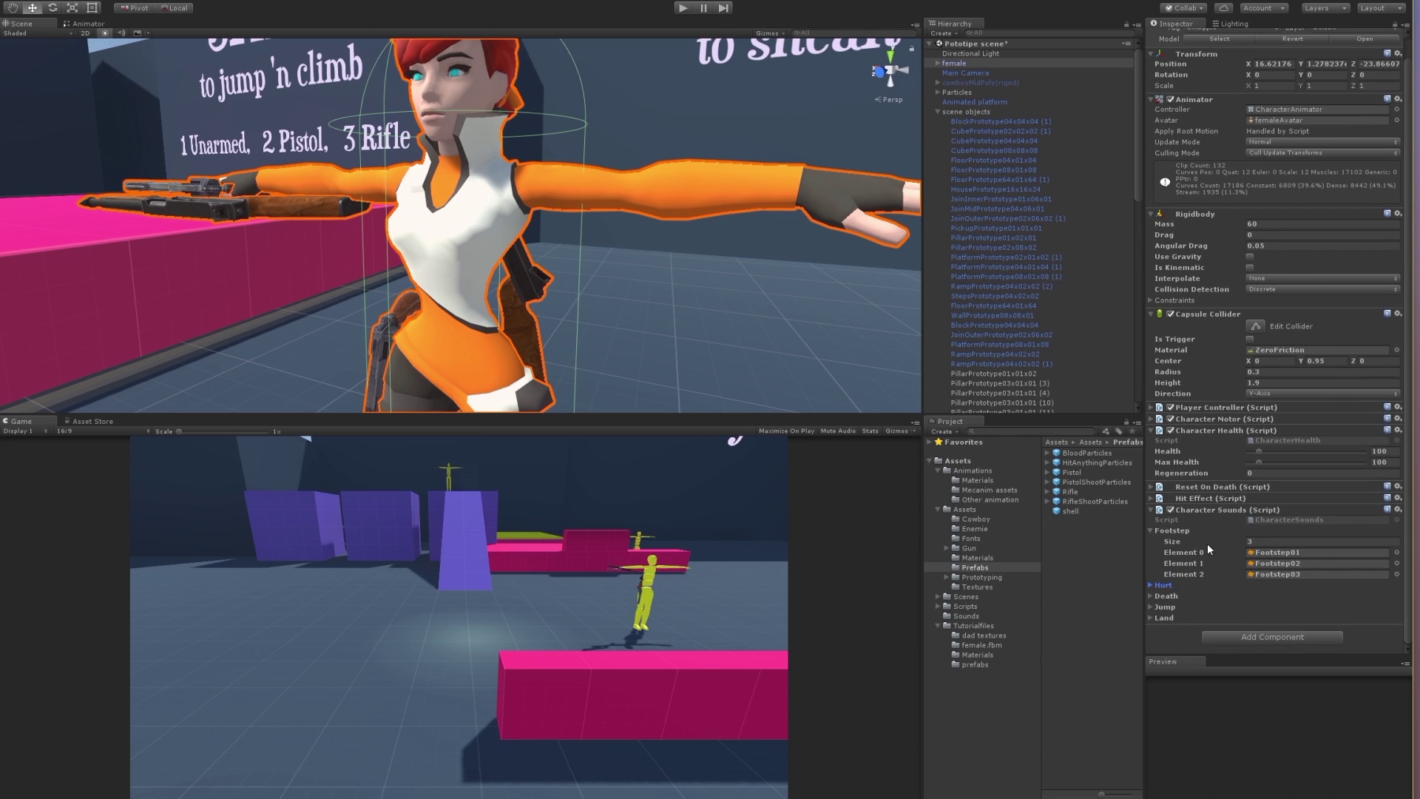
click(1152, 510)
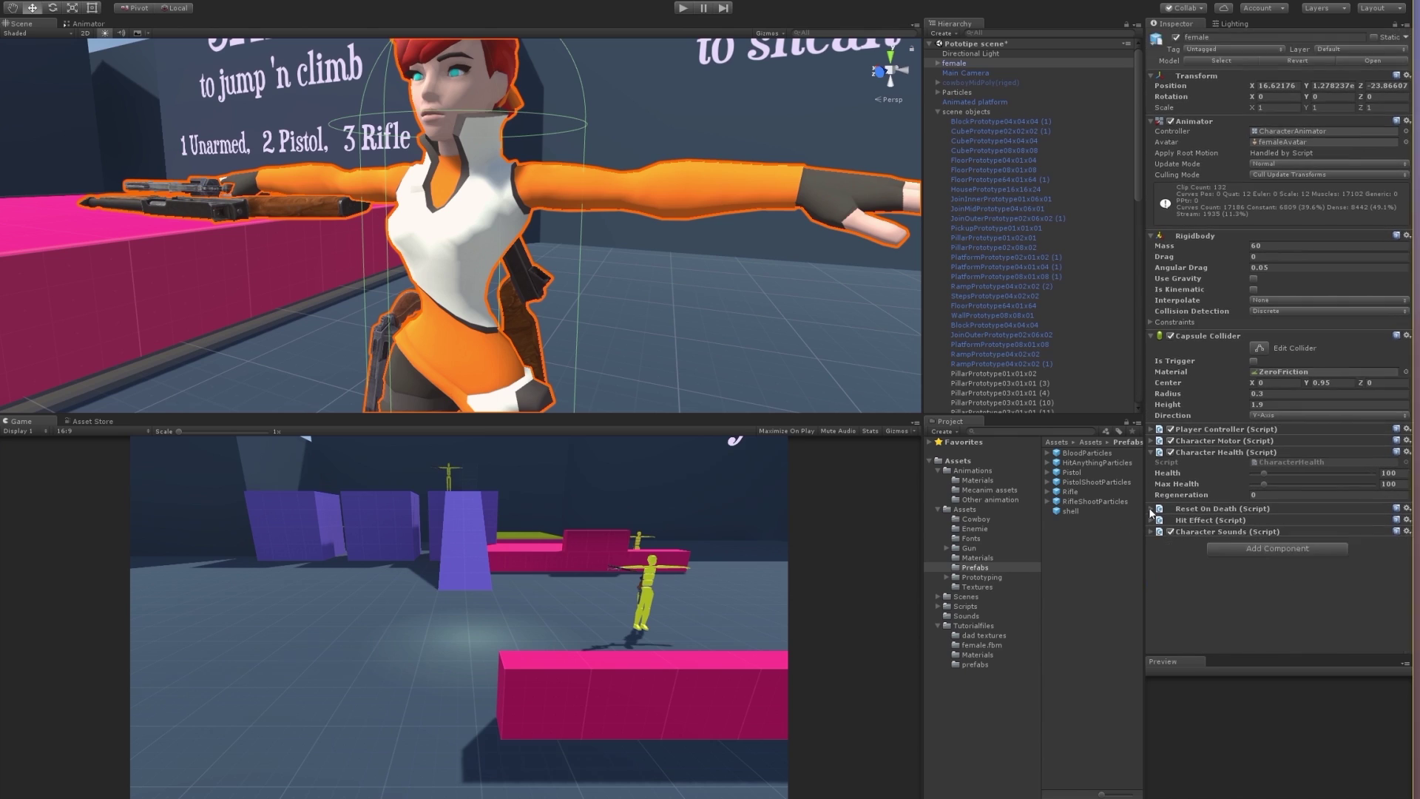
click(1150, 532)
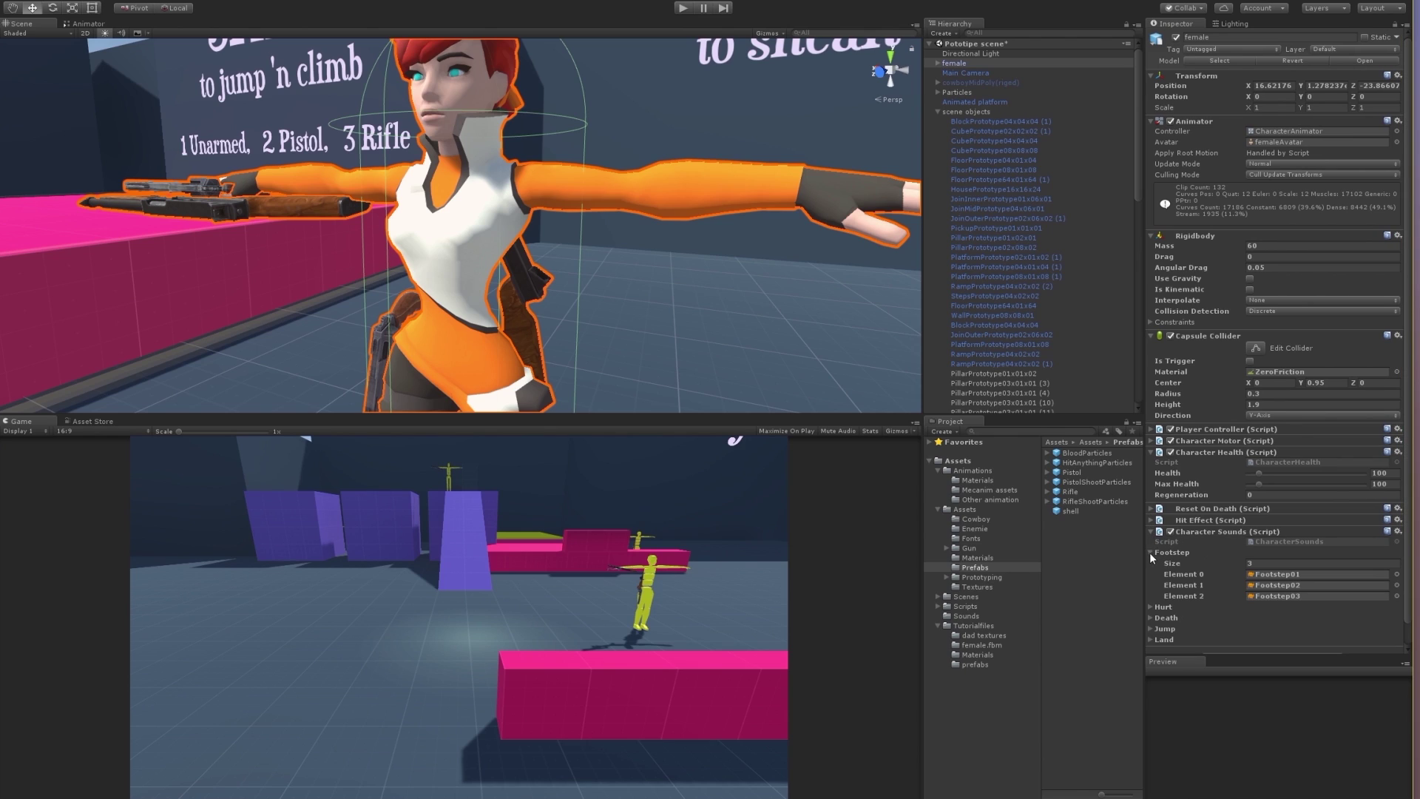
click(1150, 551)
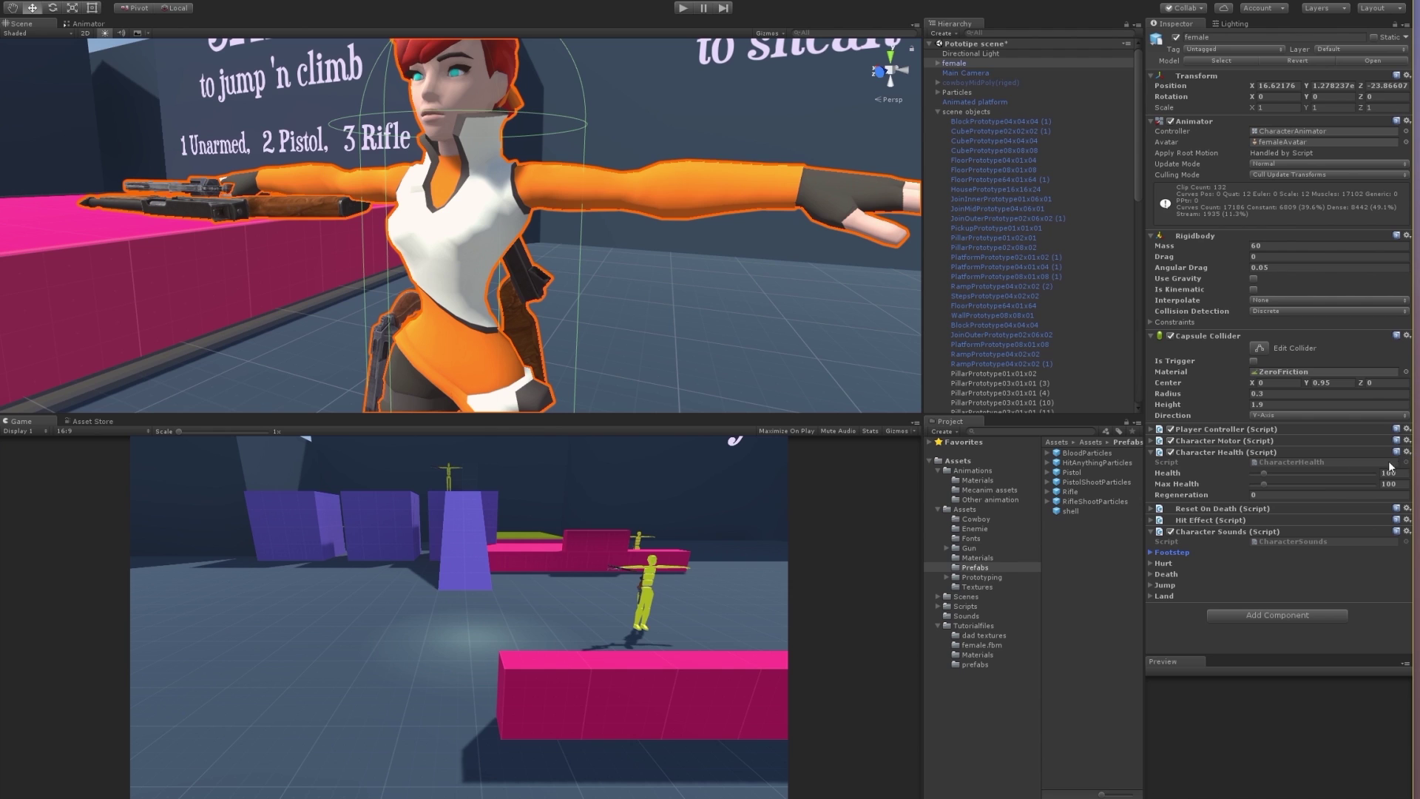
Frame the female character in the Scene view and expand the empty Death and Jump lists
mouse_move(656, 345)
alt+mouse_down()
mouse_move(808, 297)
mouse_move(781, 319)
alt+mouse_up()
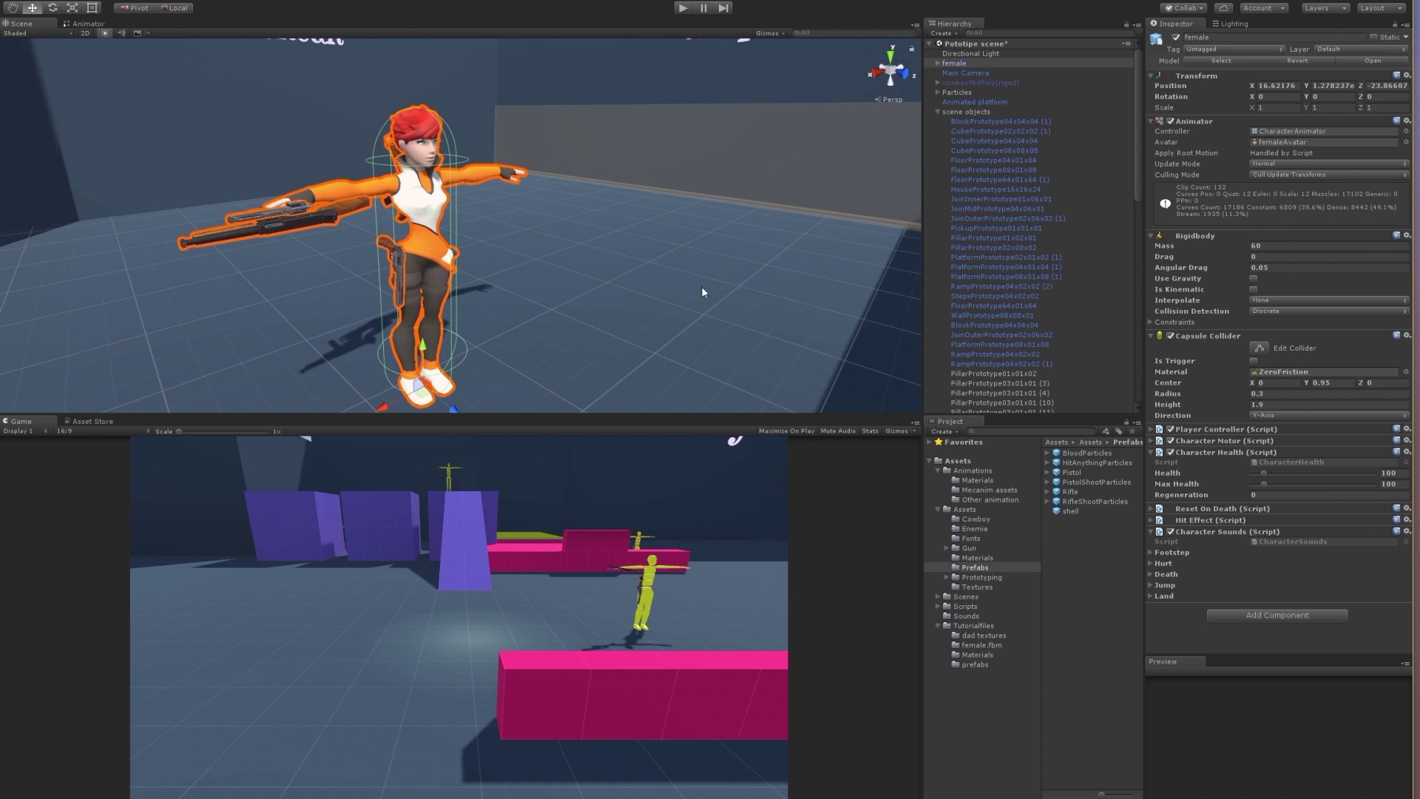
mouse_move(701, 287)
right_down()
mouse_move(1048, 273)
mouse_move(972, 210)
mouse_move(582, 236)
mouse_move(650, 234)
mouse_move(496, 276)
mouse_move(498, 221)
right_up()
key(f)
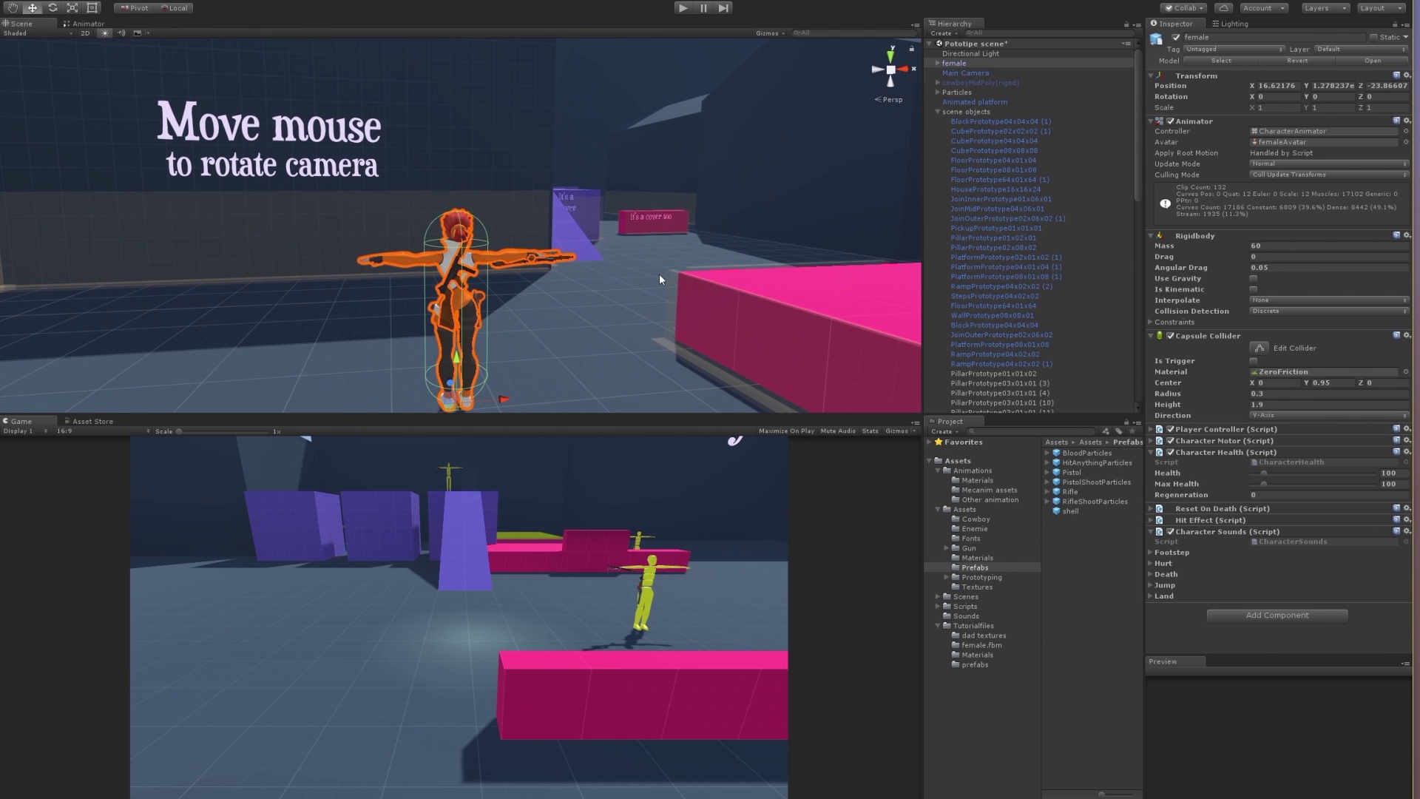
alt+drag(661, 279, 1033, 437)
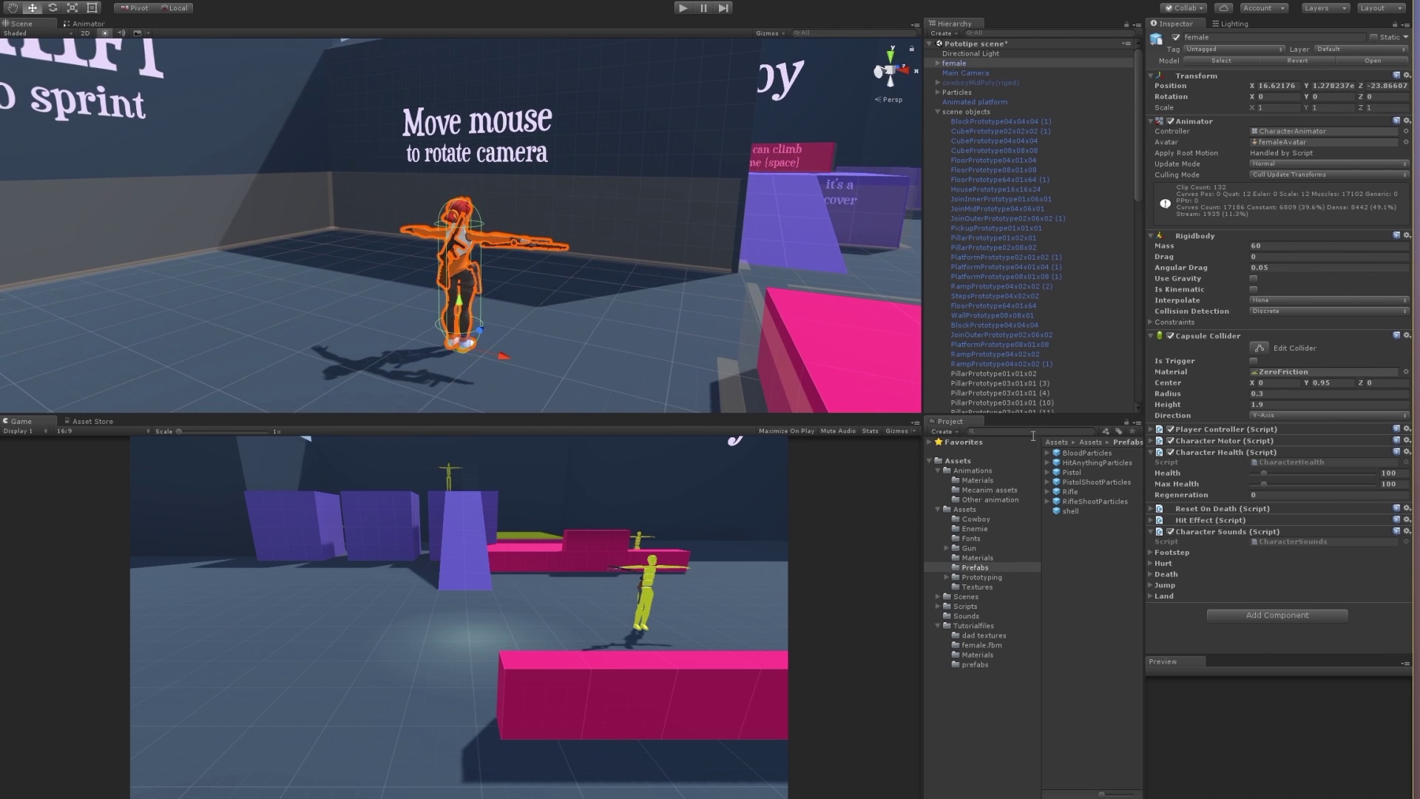
click(1149, 573)
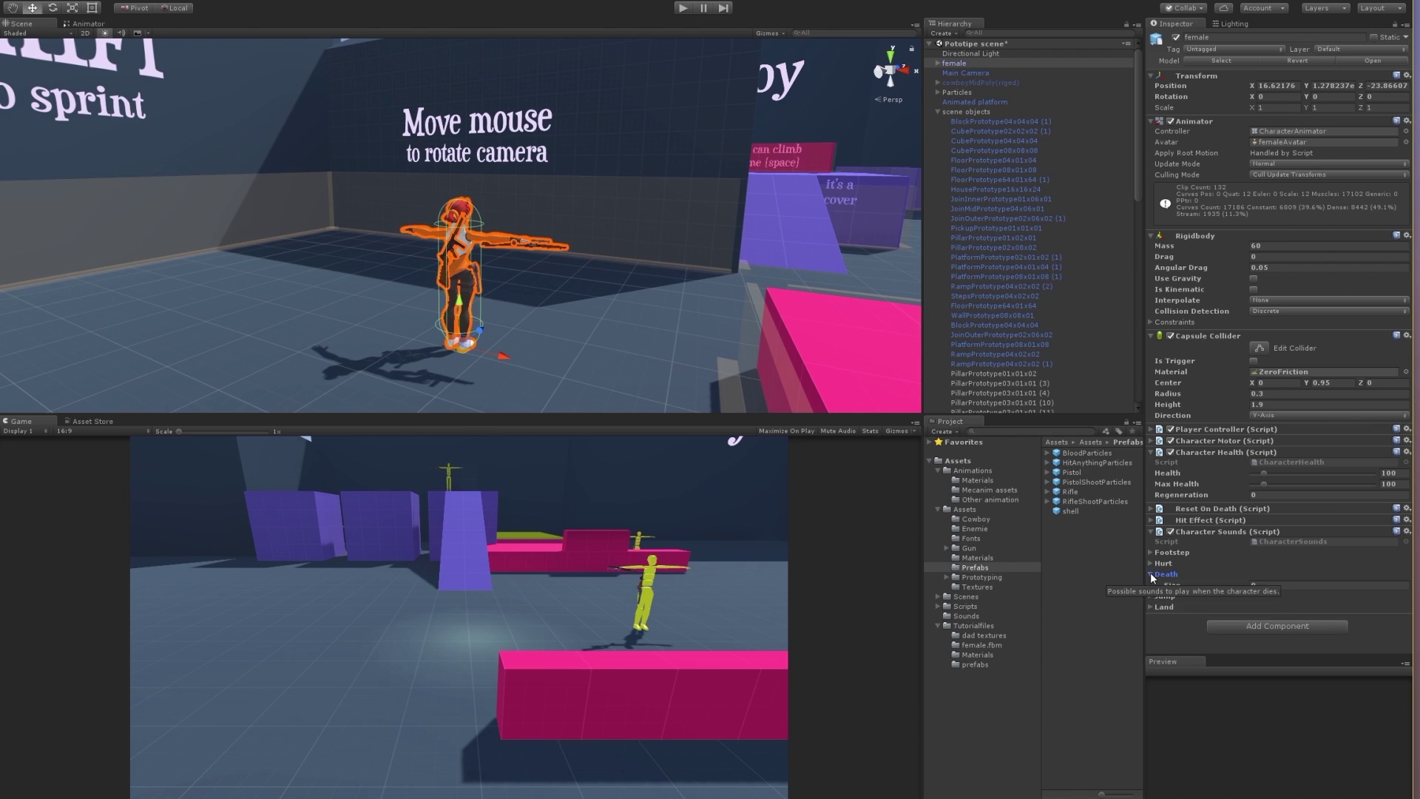
click(1149, 596)
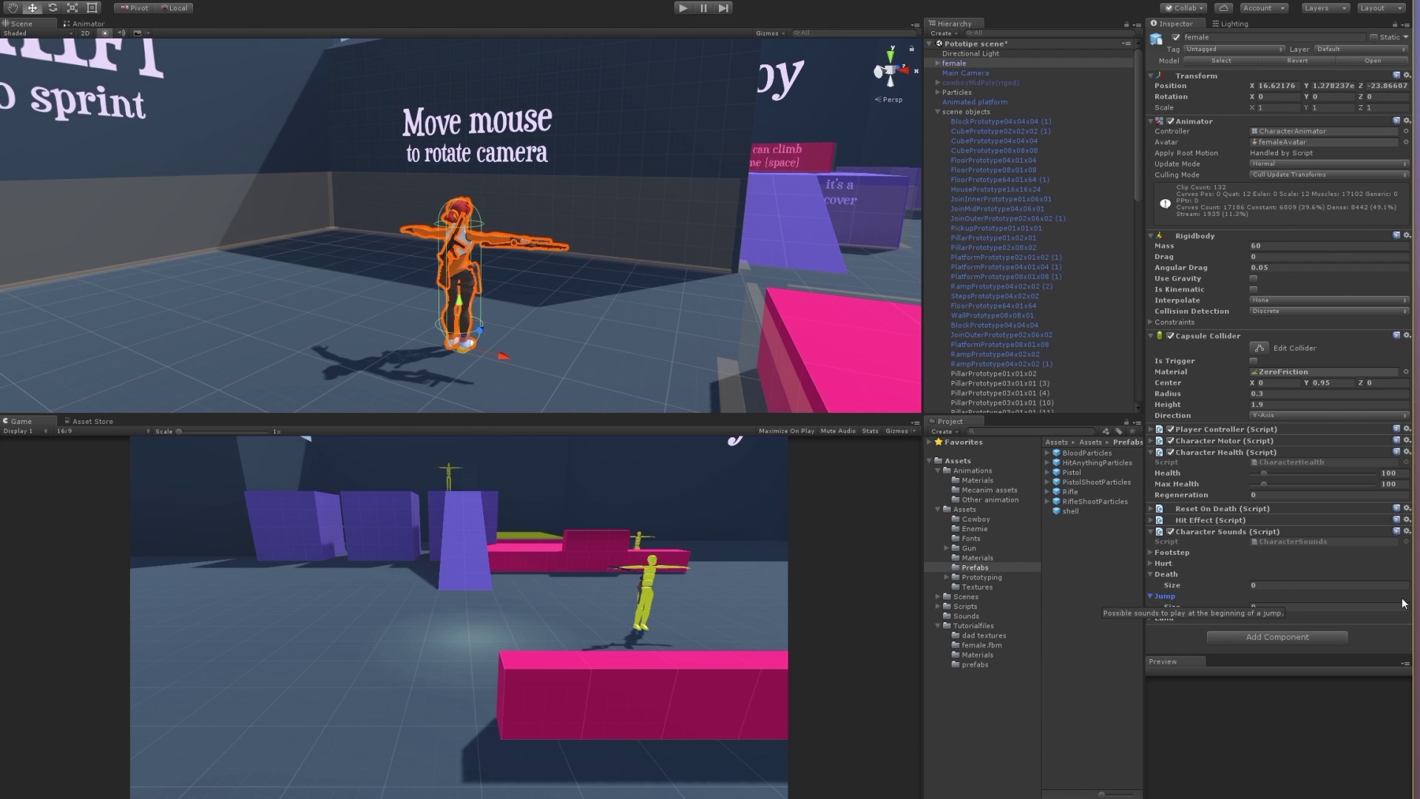
Copy the Character Sounds component from cowboyMidPoly(riged)
click(955, 80)
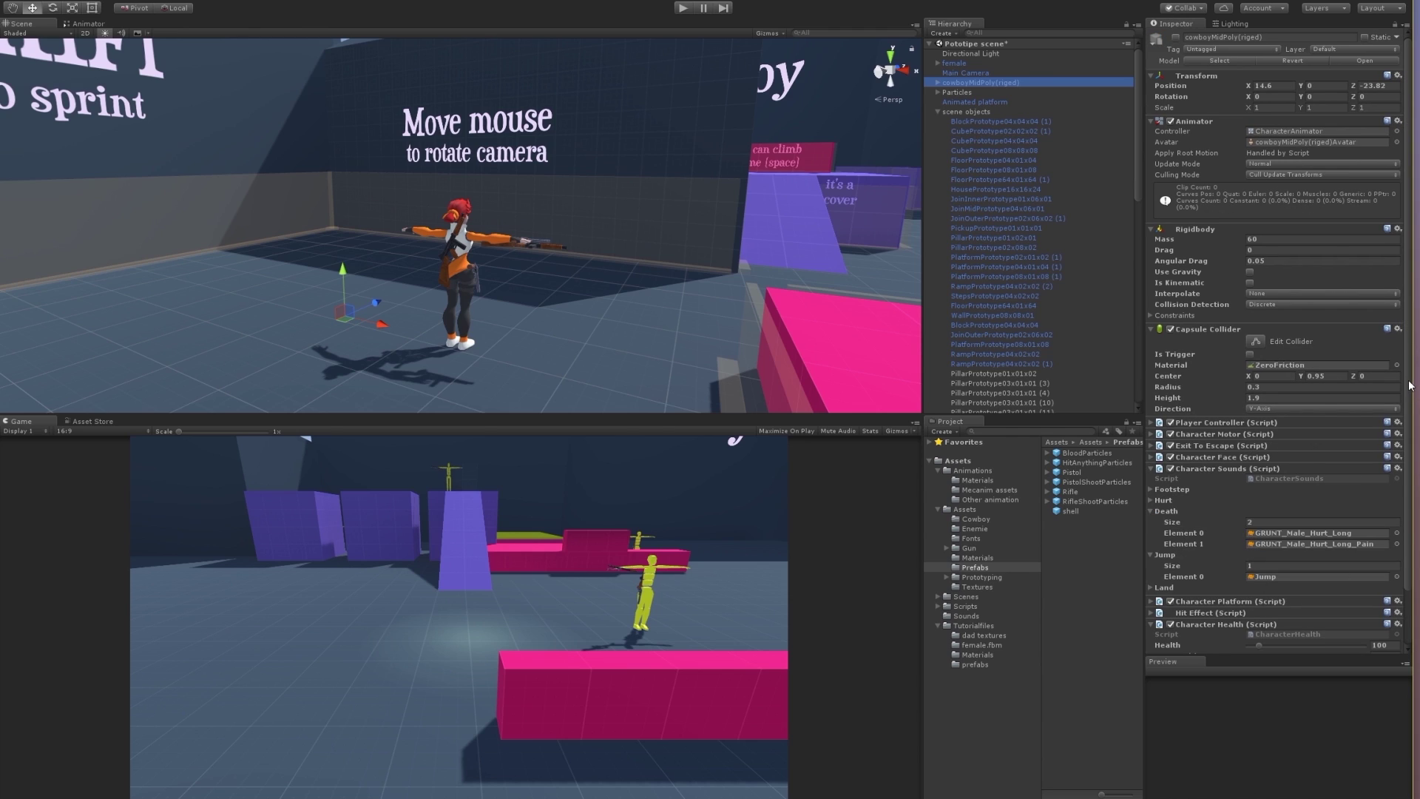
scroll(1272, 549, down, 3)
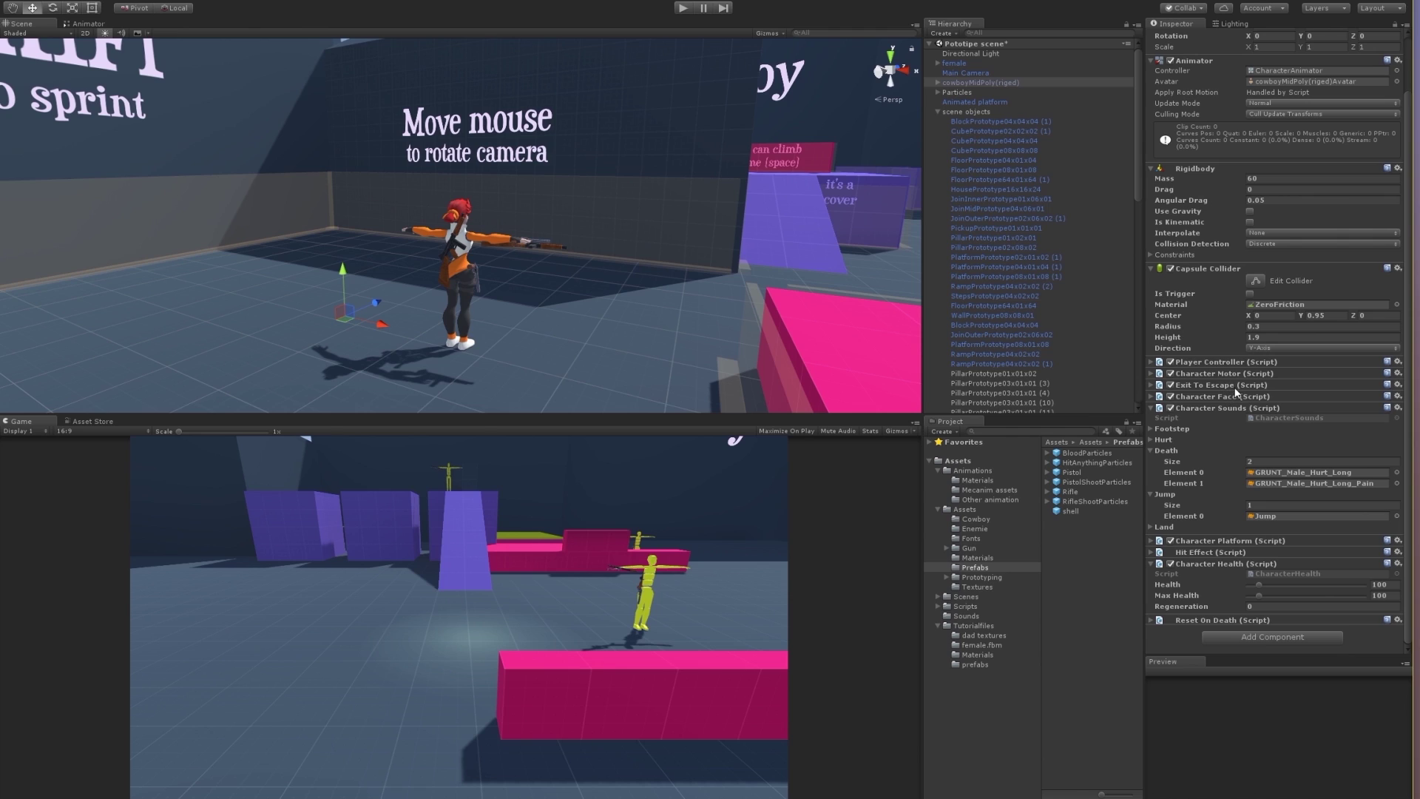
right_click(1222, 408)
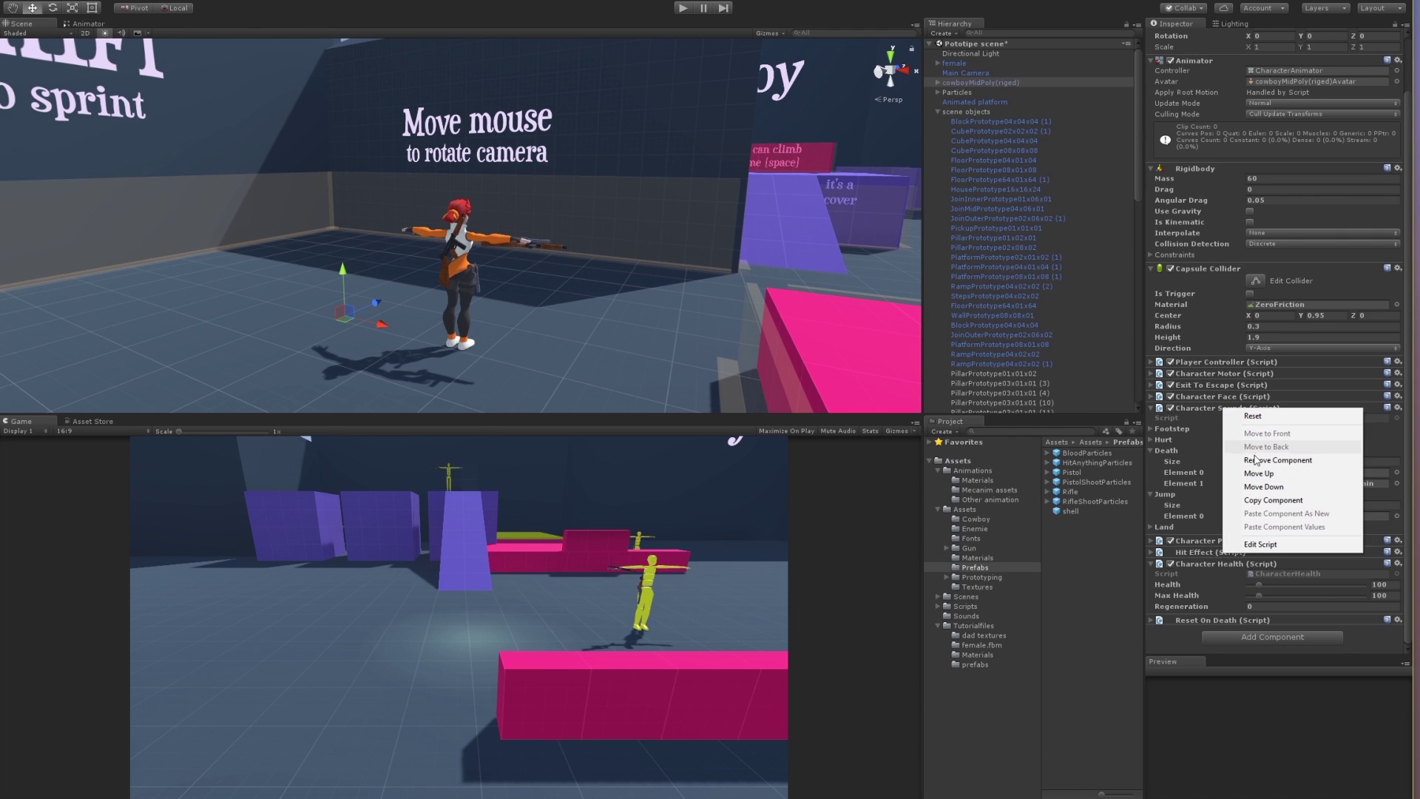
click(1265, 498)
Paste the copied Character Sounds values onto the female, then collapse Death and Jump
click(963, 65)
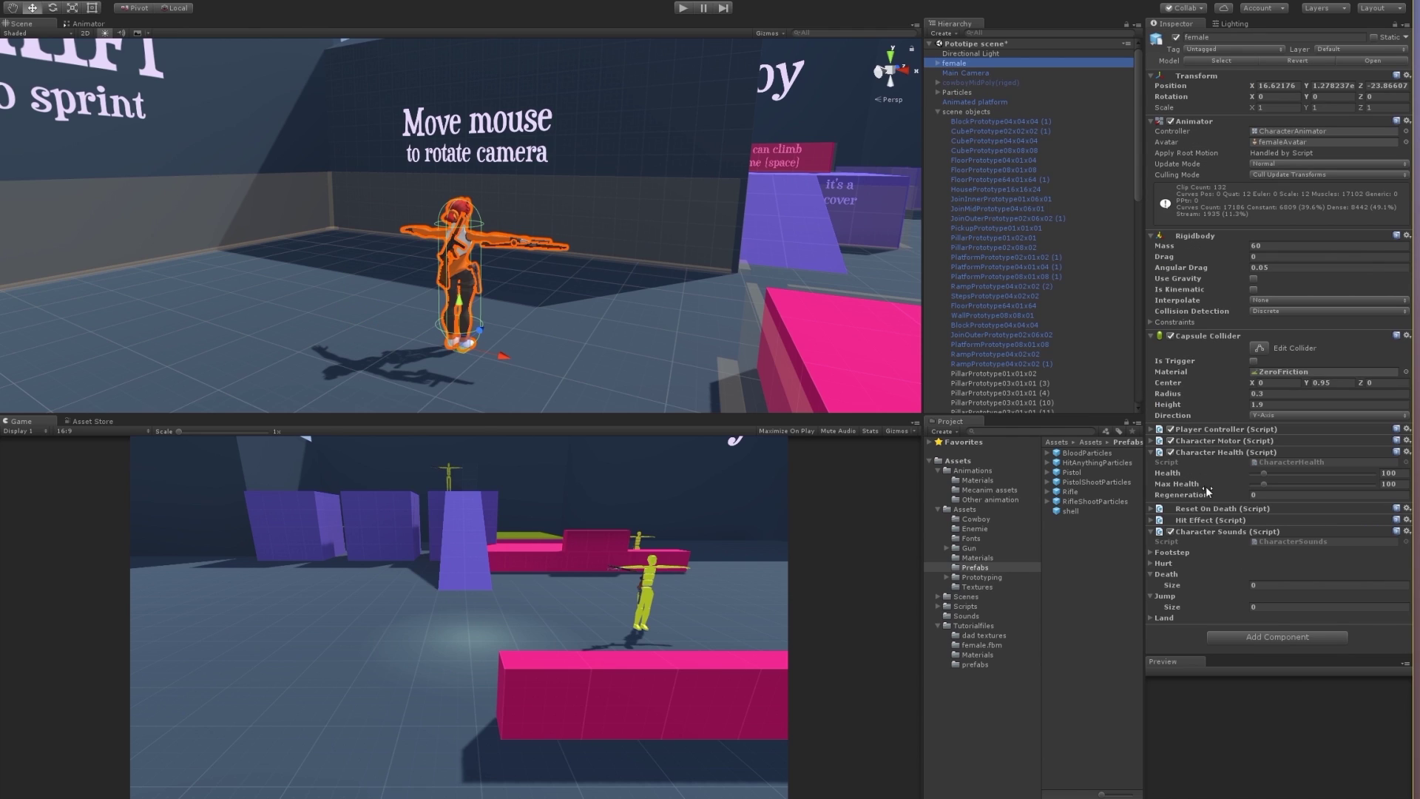
right_click(1224, 532)
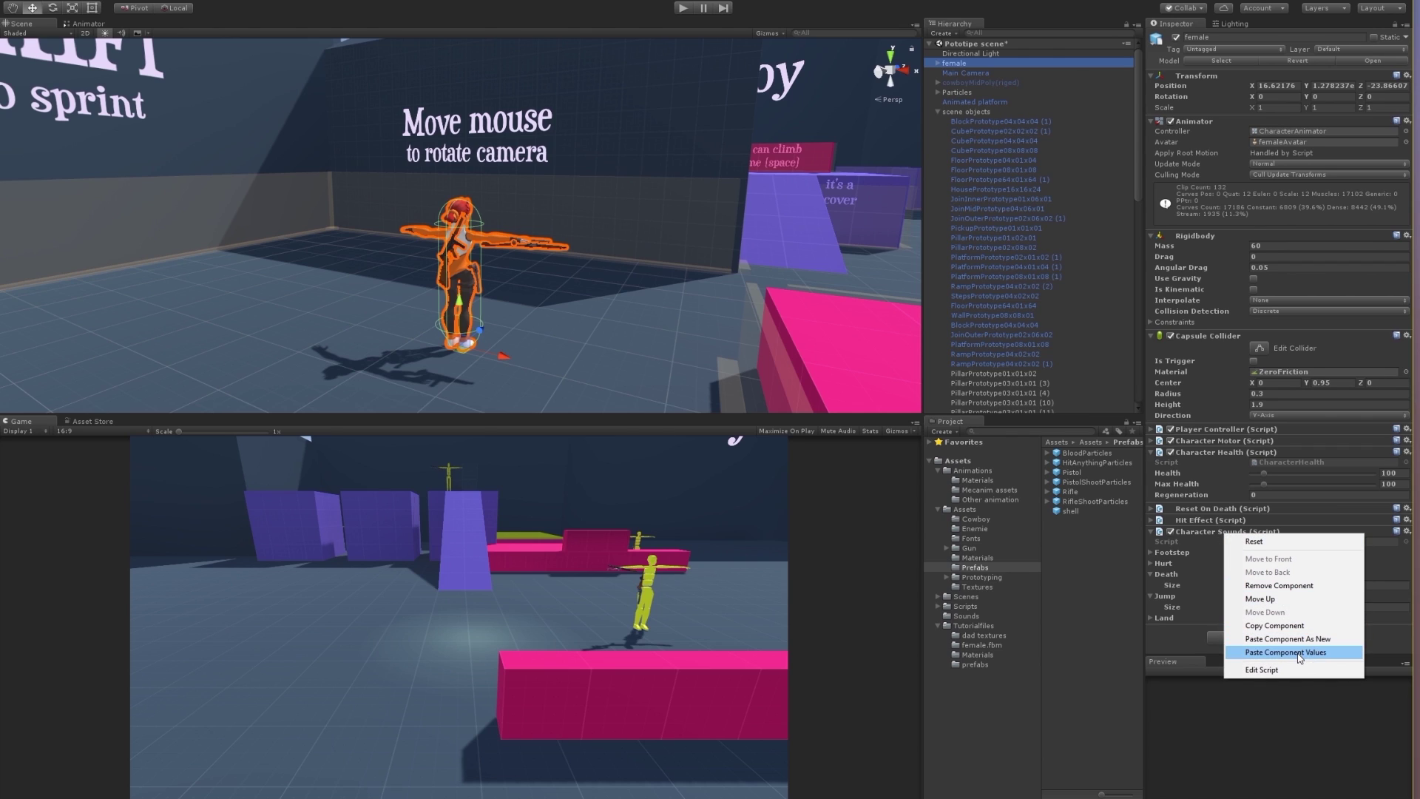
click(1258, 649)
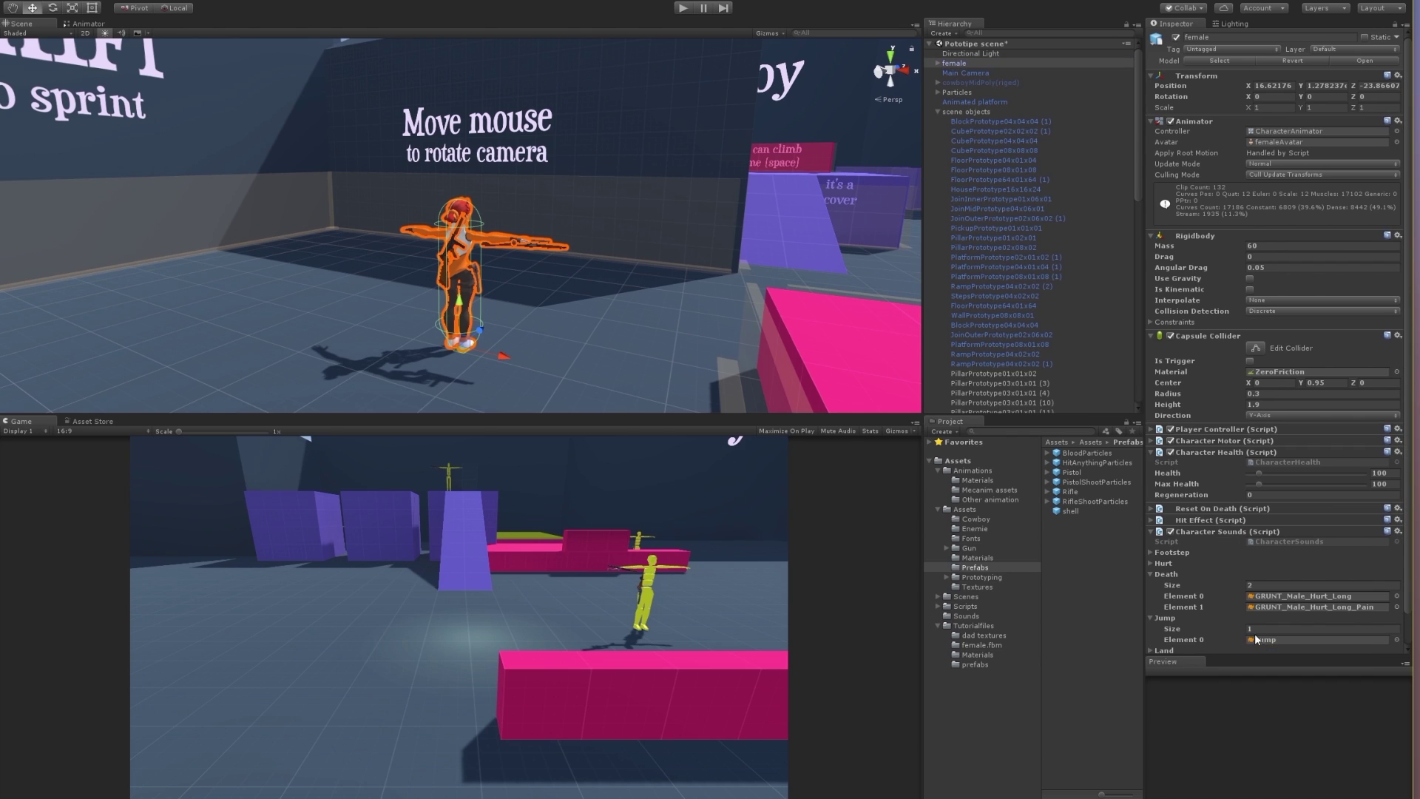
click(1150, 575)
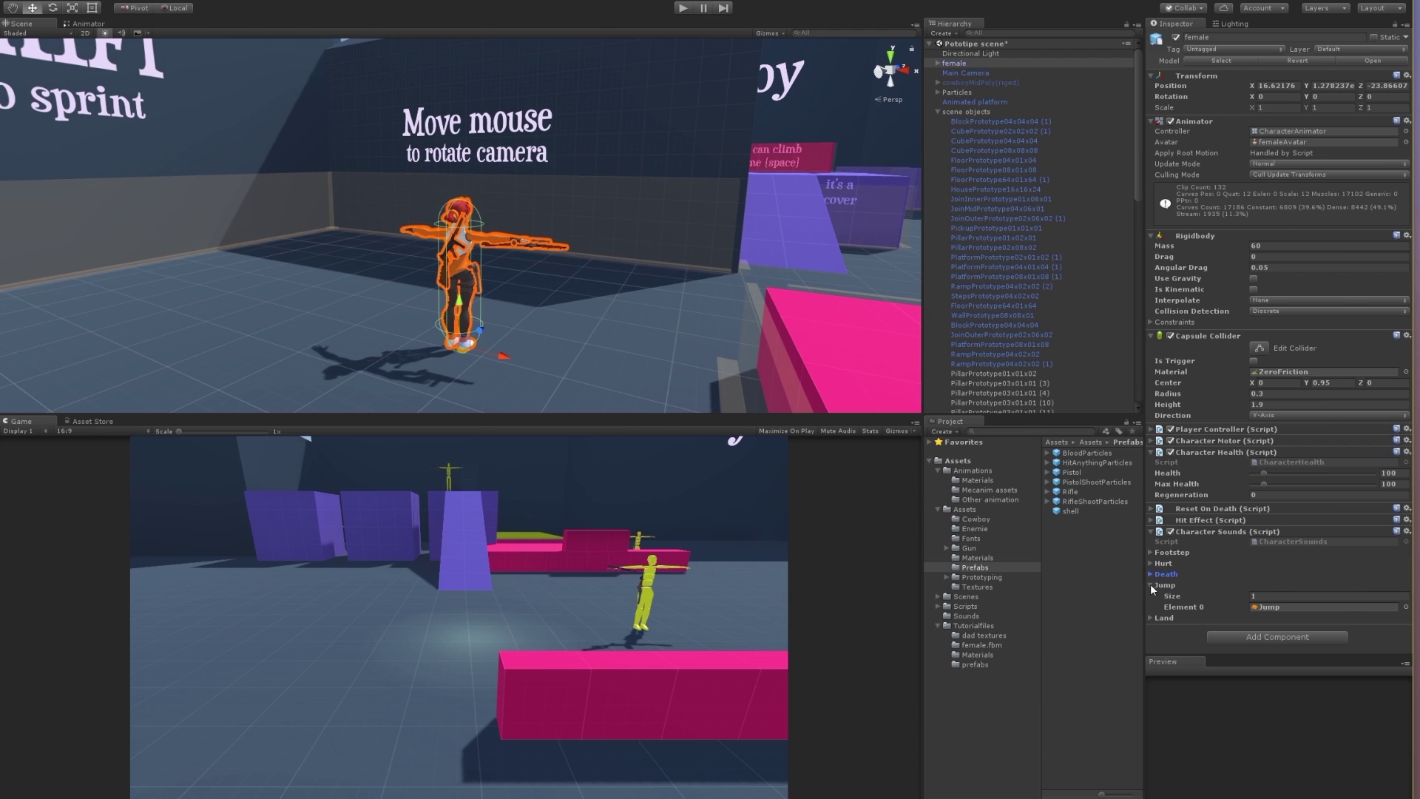
click(1150, 585)
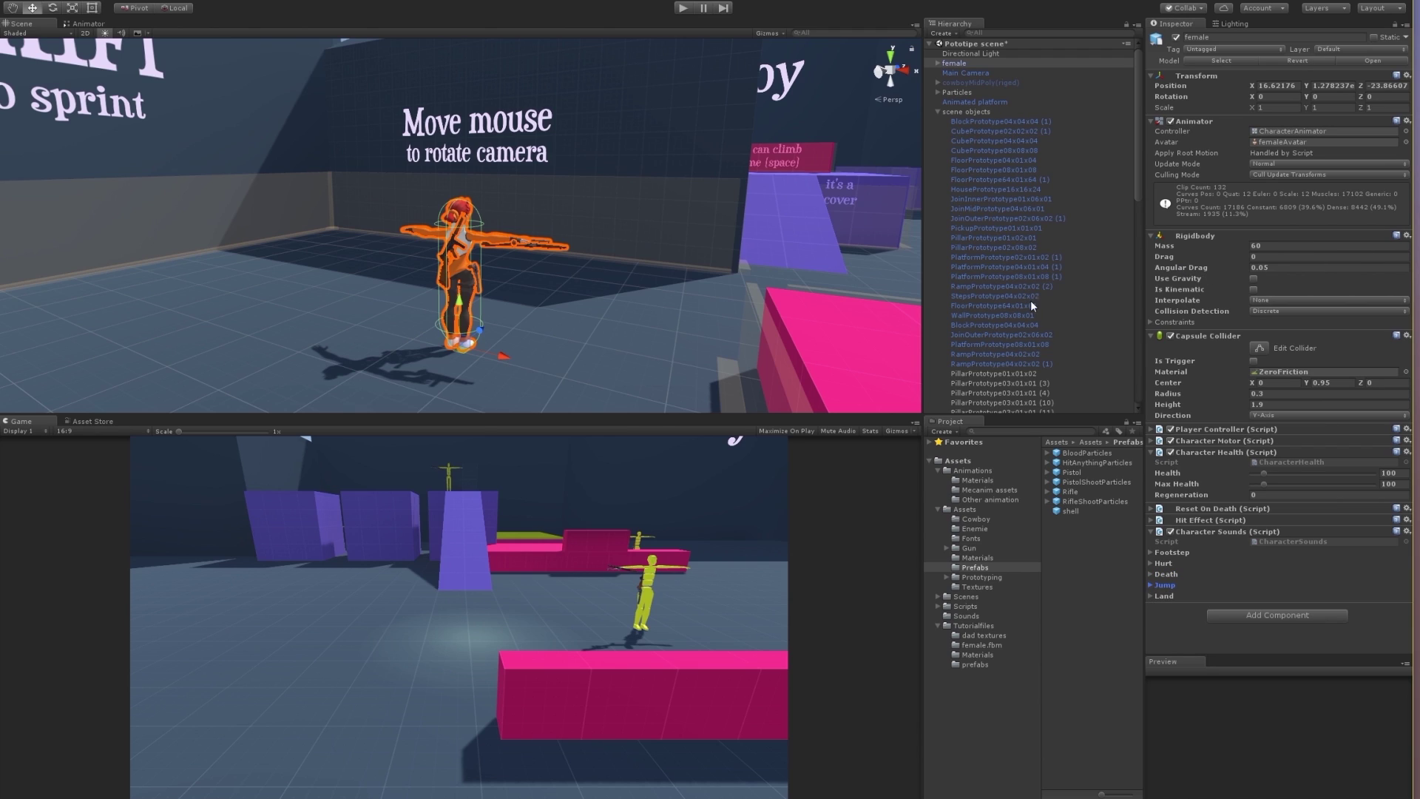
Expand Character Motor, collapse Cover and Climb Settings, then start playing and walk forward
click(1155, 440)
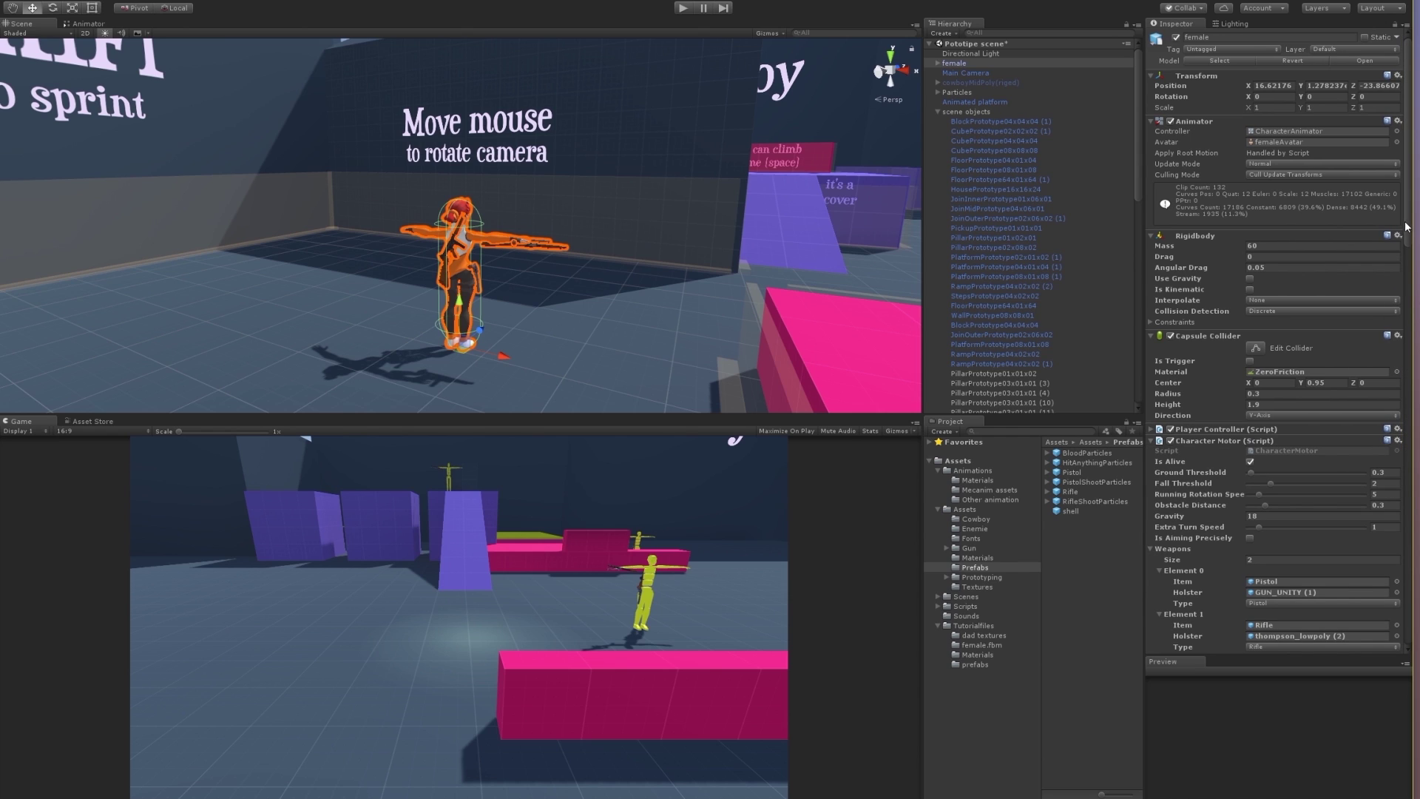
drag(1407, 228, 1409, 571)
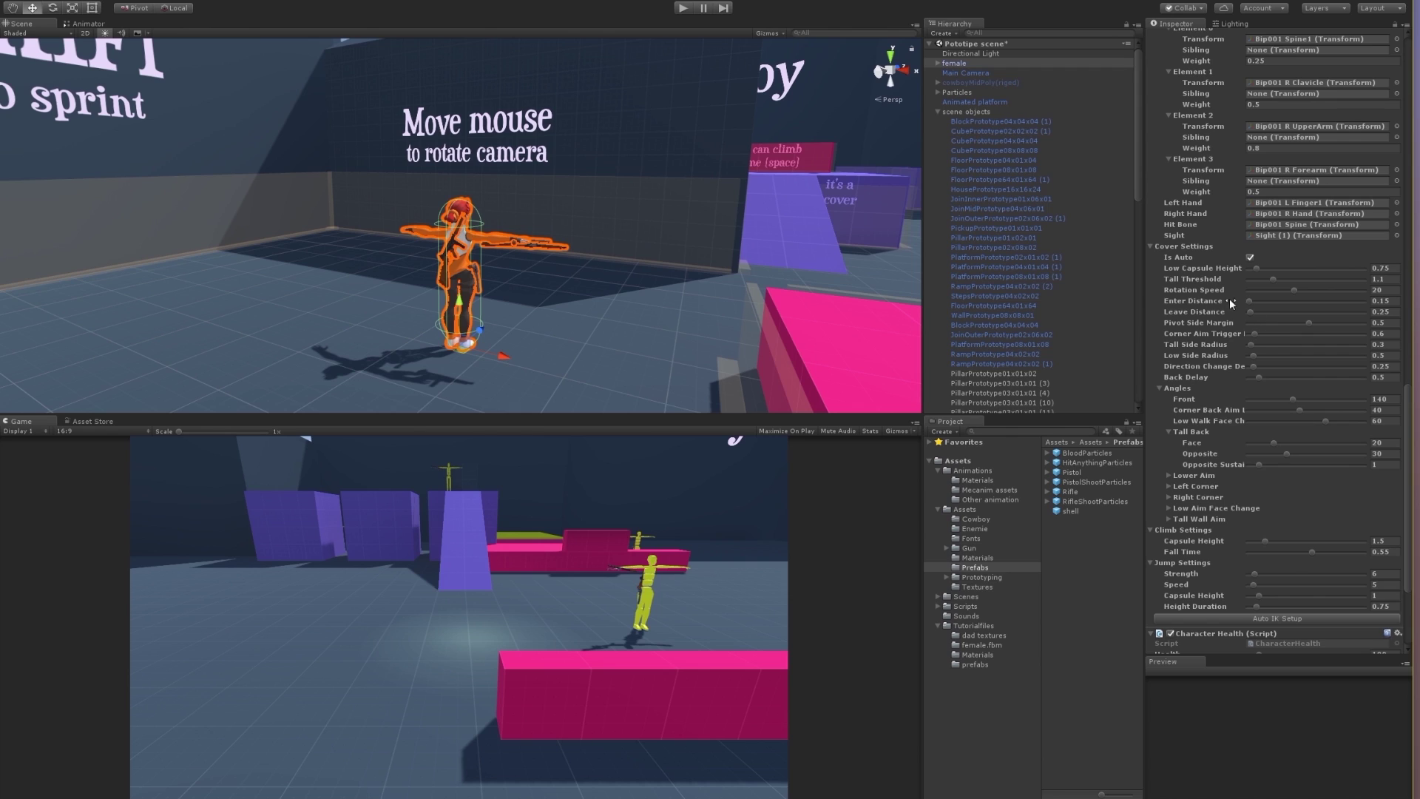
click(1152, 246)
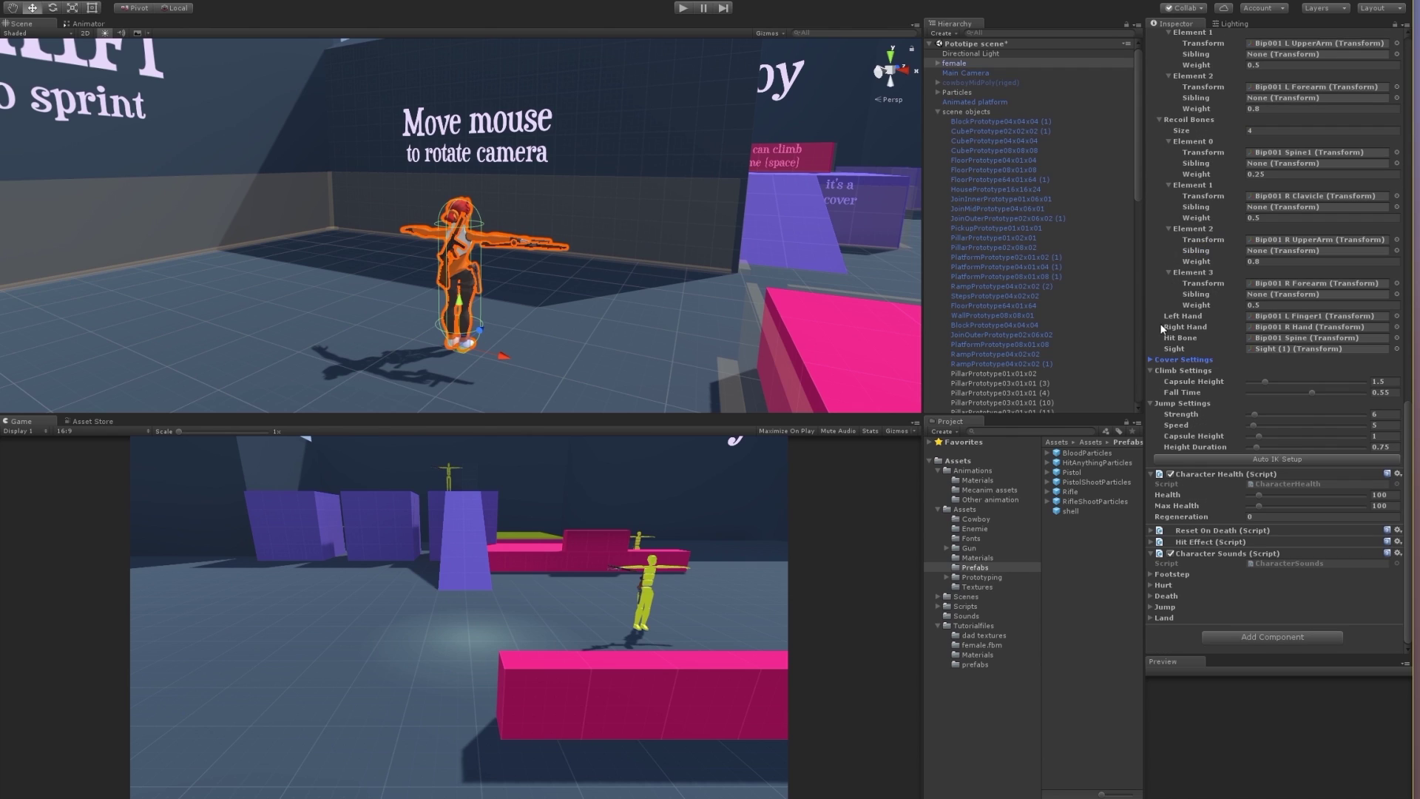
click(1149, 371)
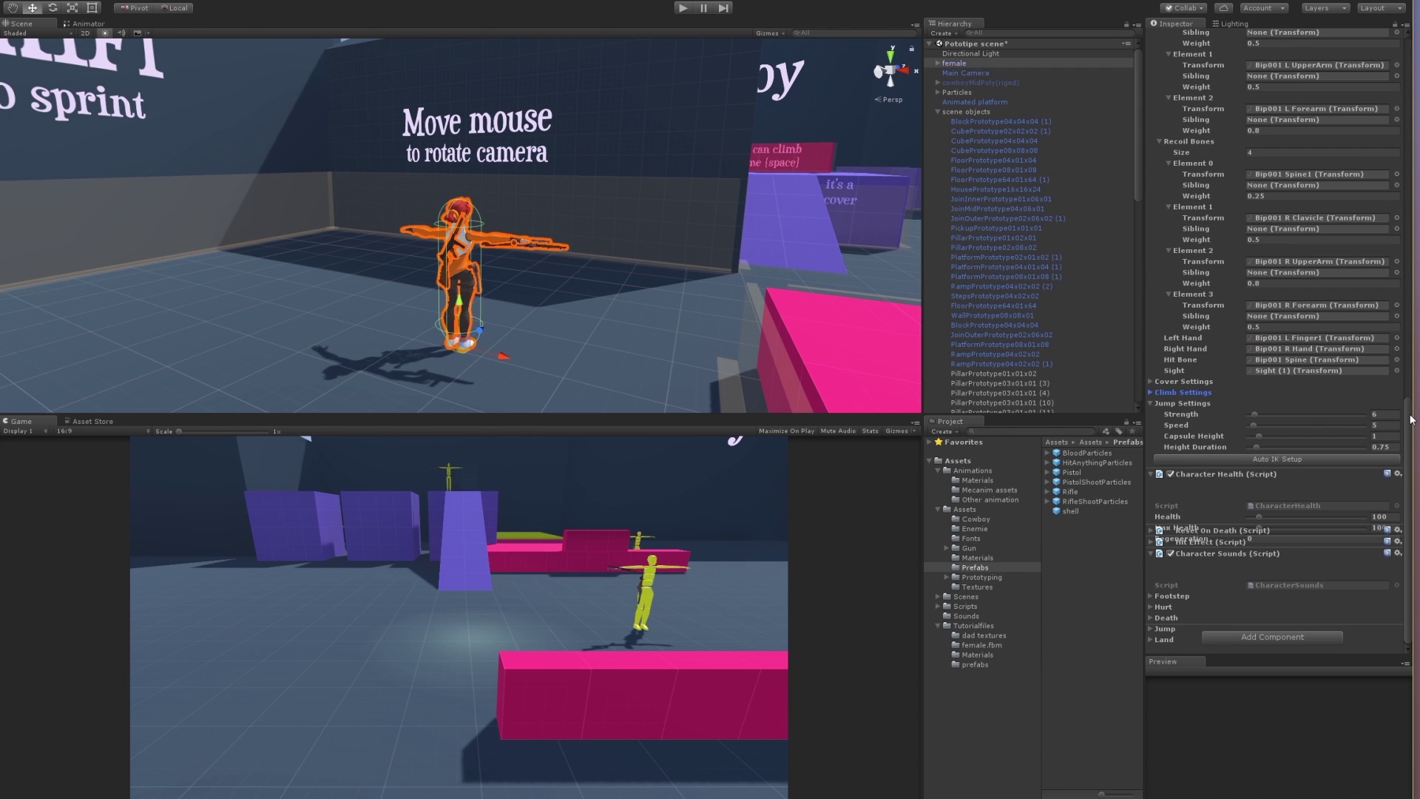
drag(1412, 420, 1406, 166)
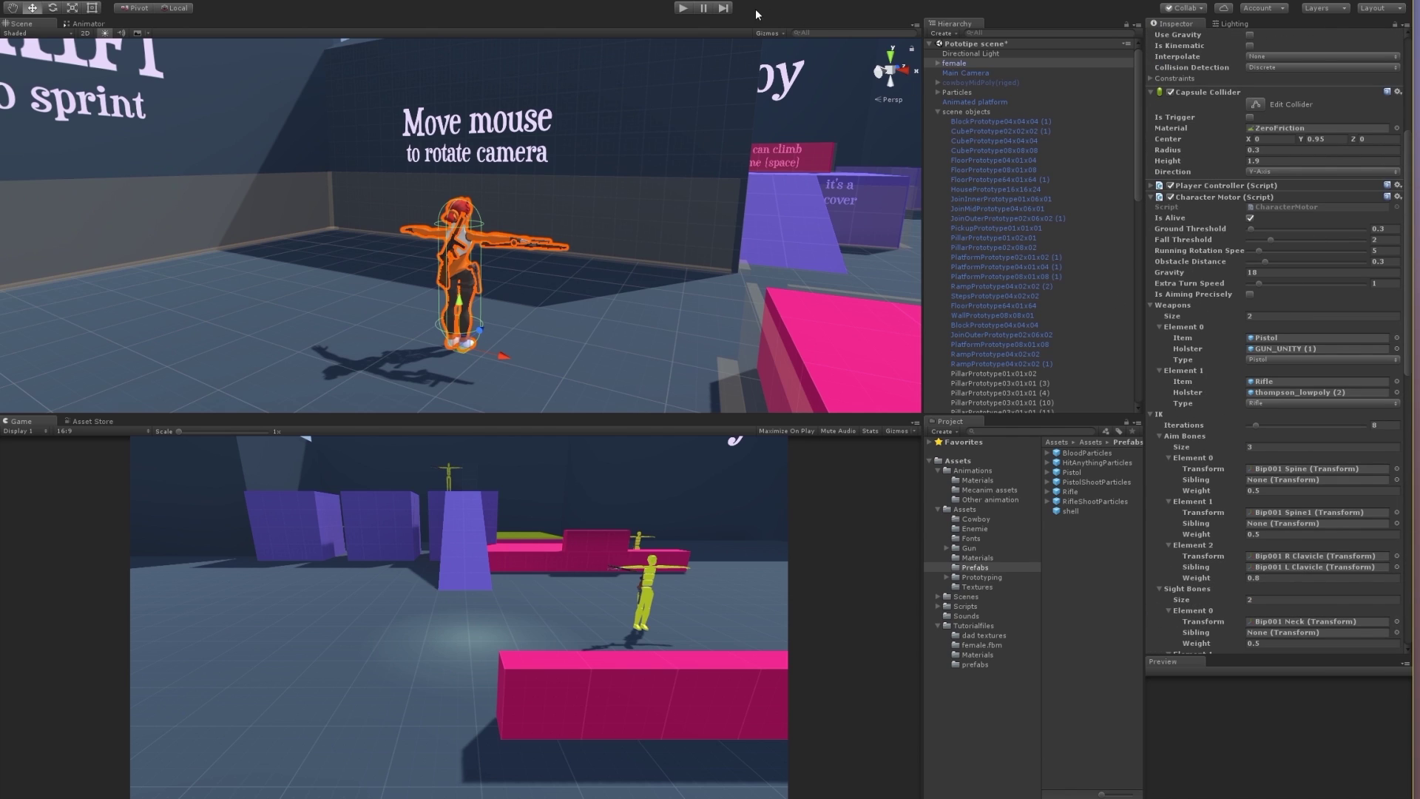
click(683, 9)
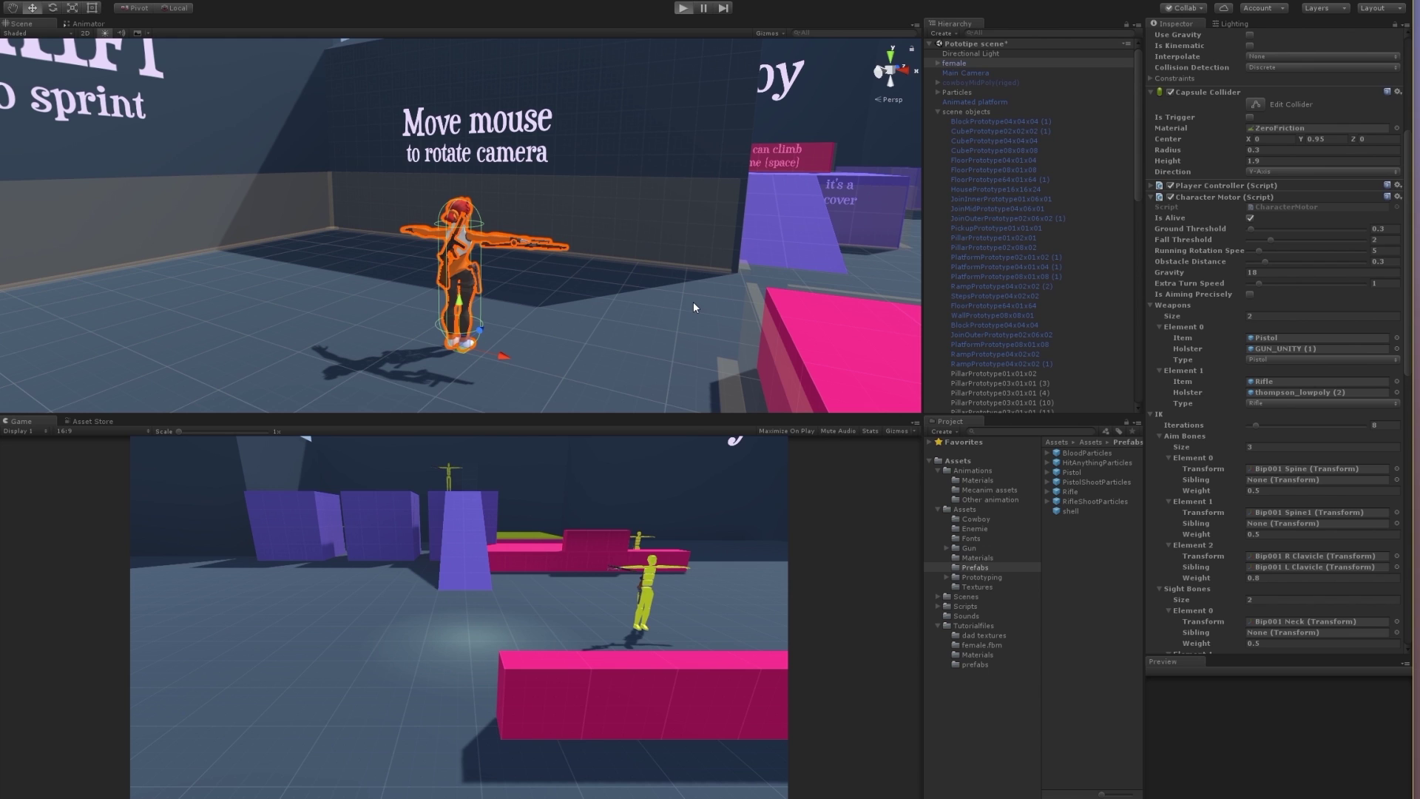
key(w)
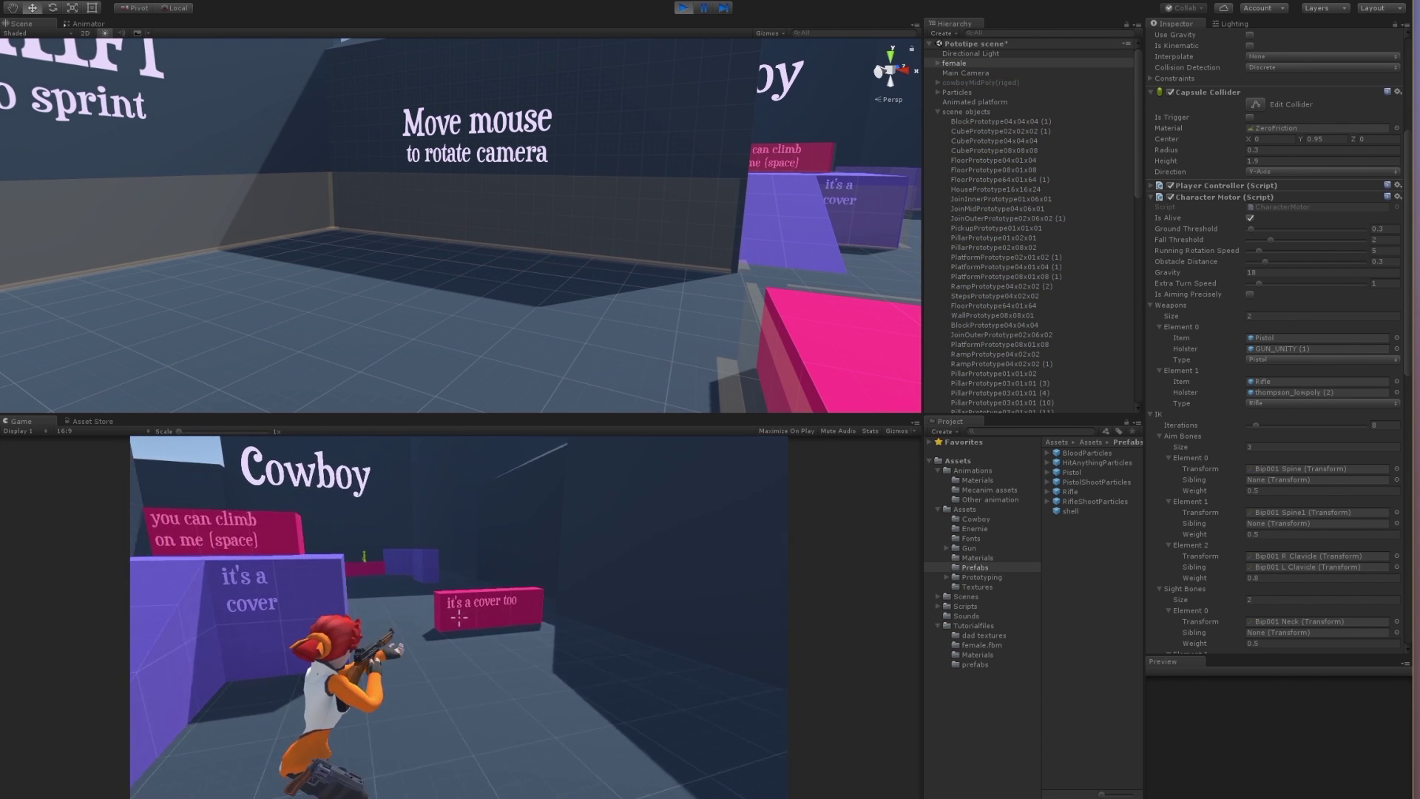
Switch to the rifle, aim, take cover at the pink wall and shoot the enemy
key(2)
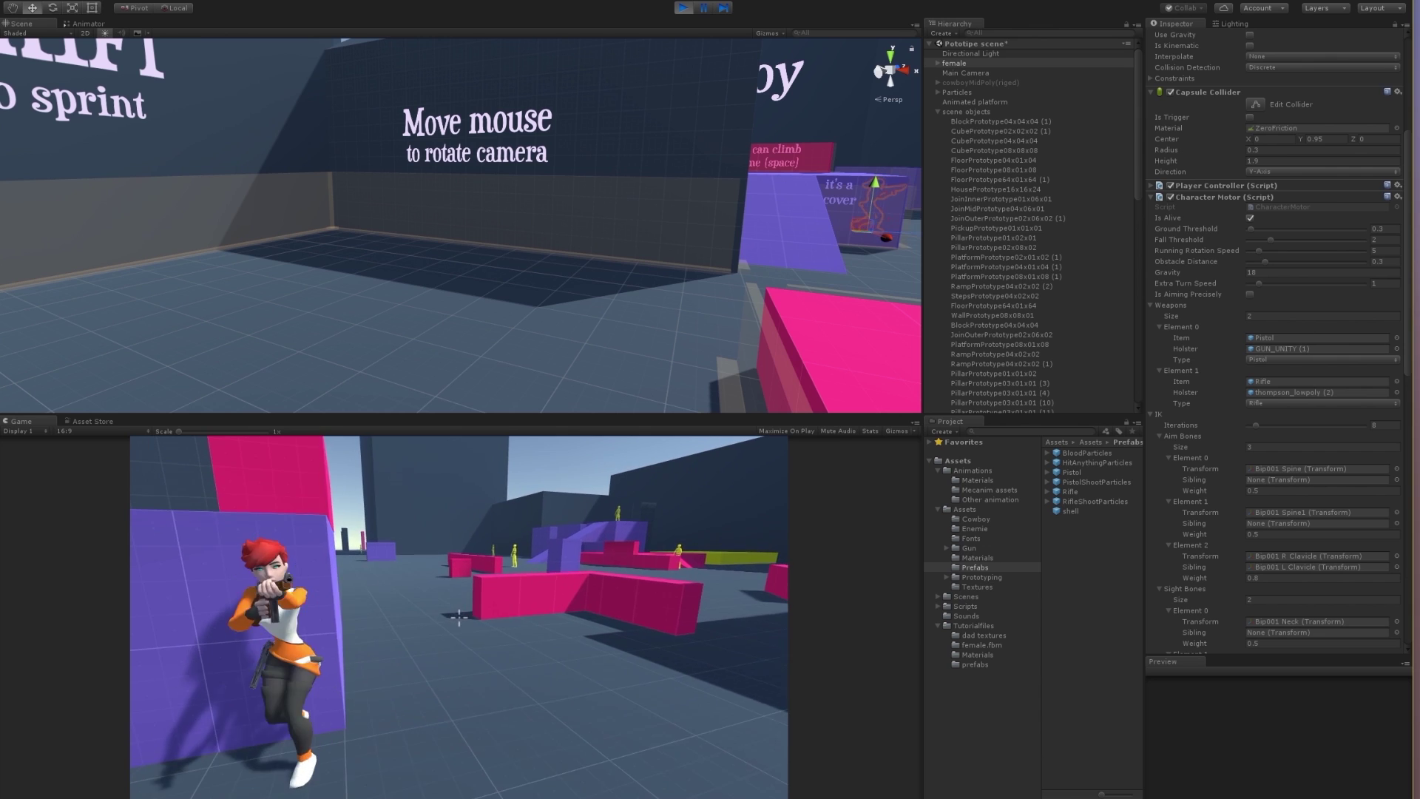
right_click(458, 617)
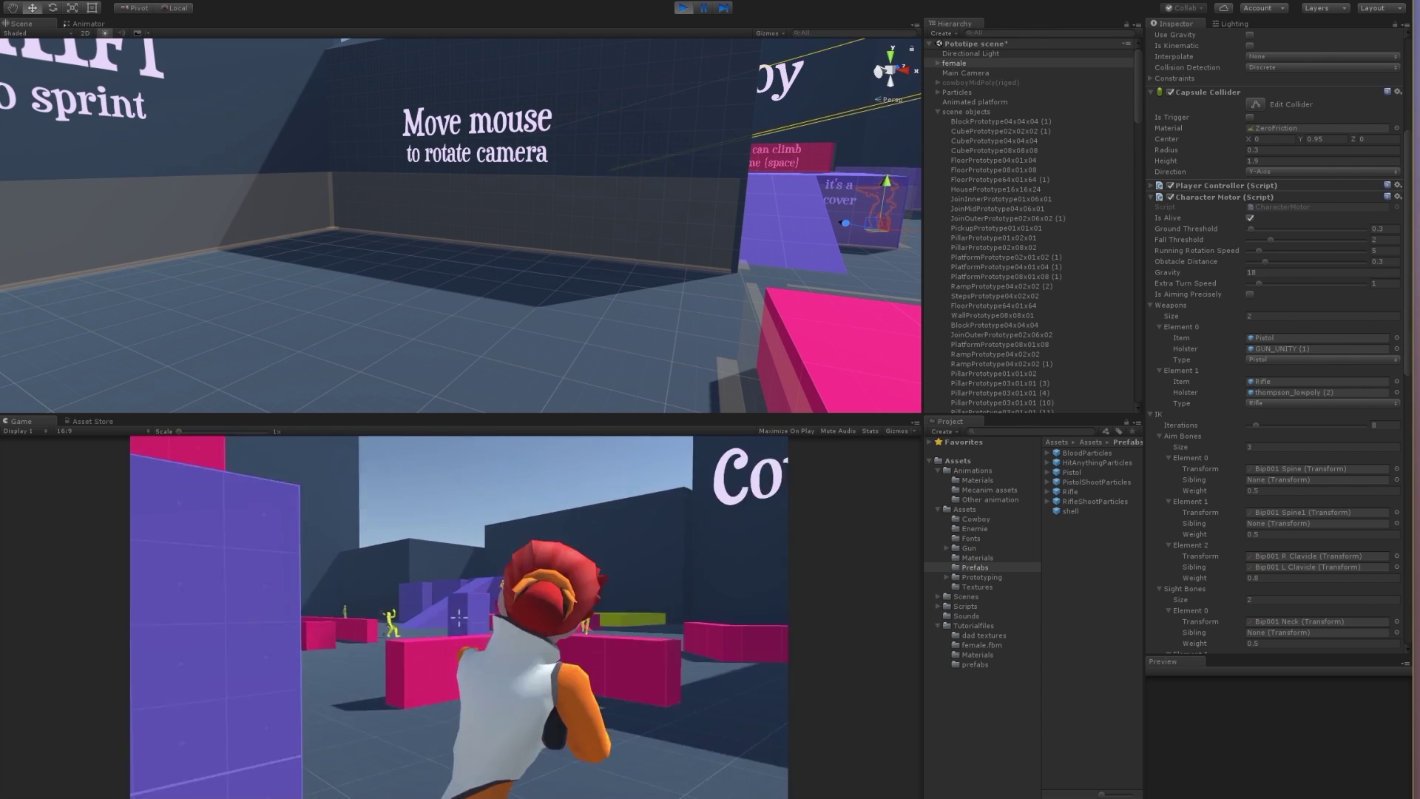
key(w)
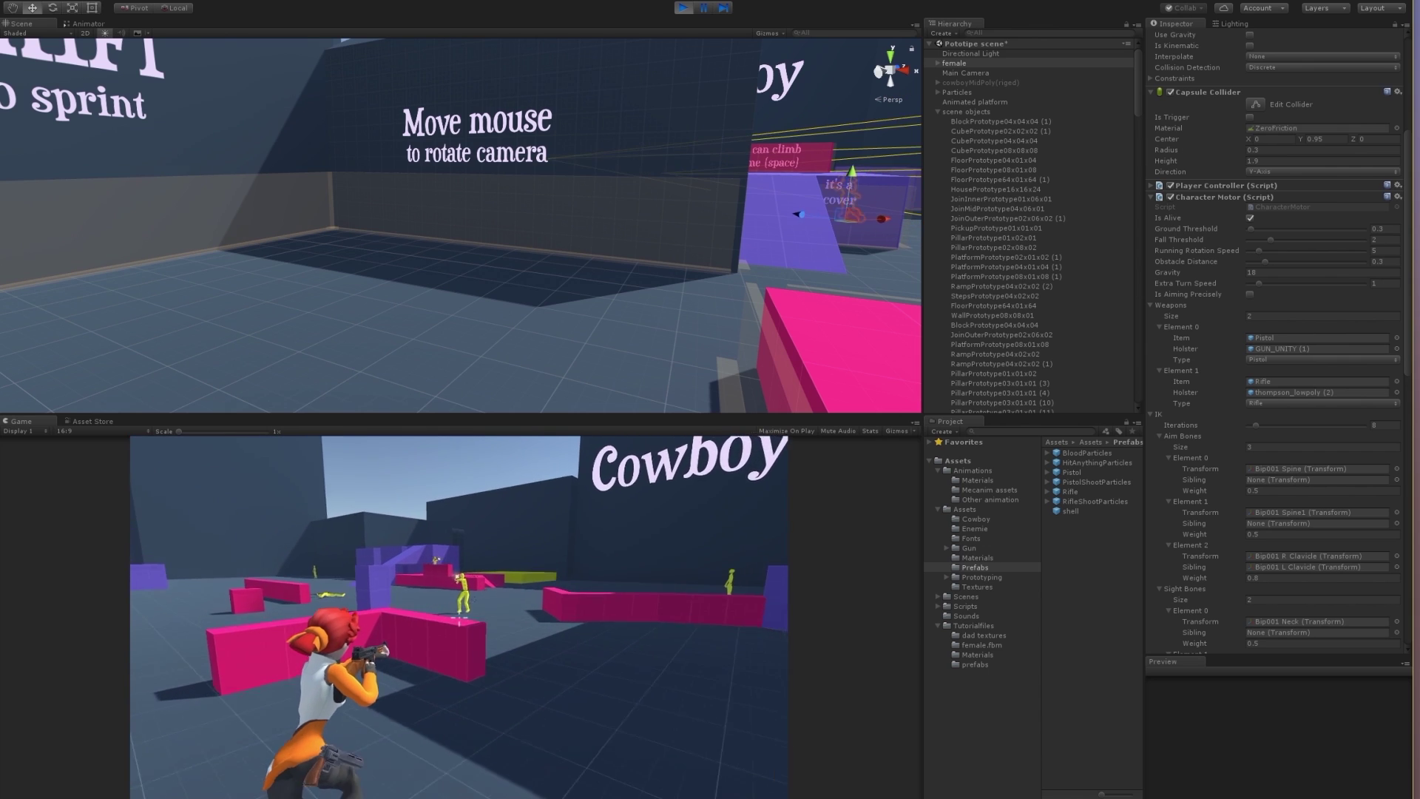
key(w)
key(a)
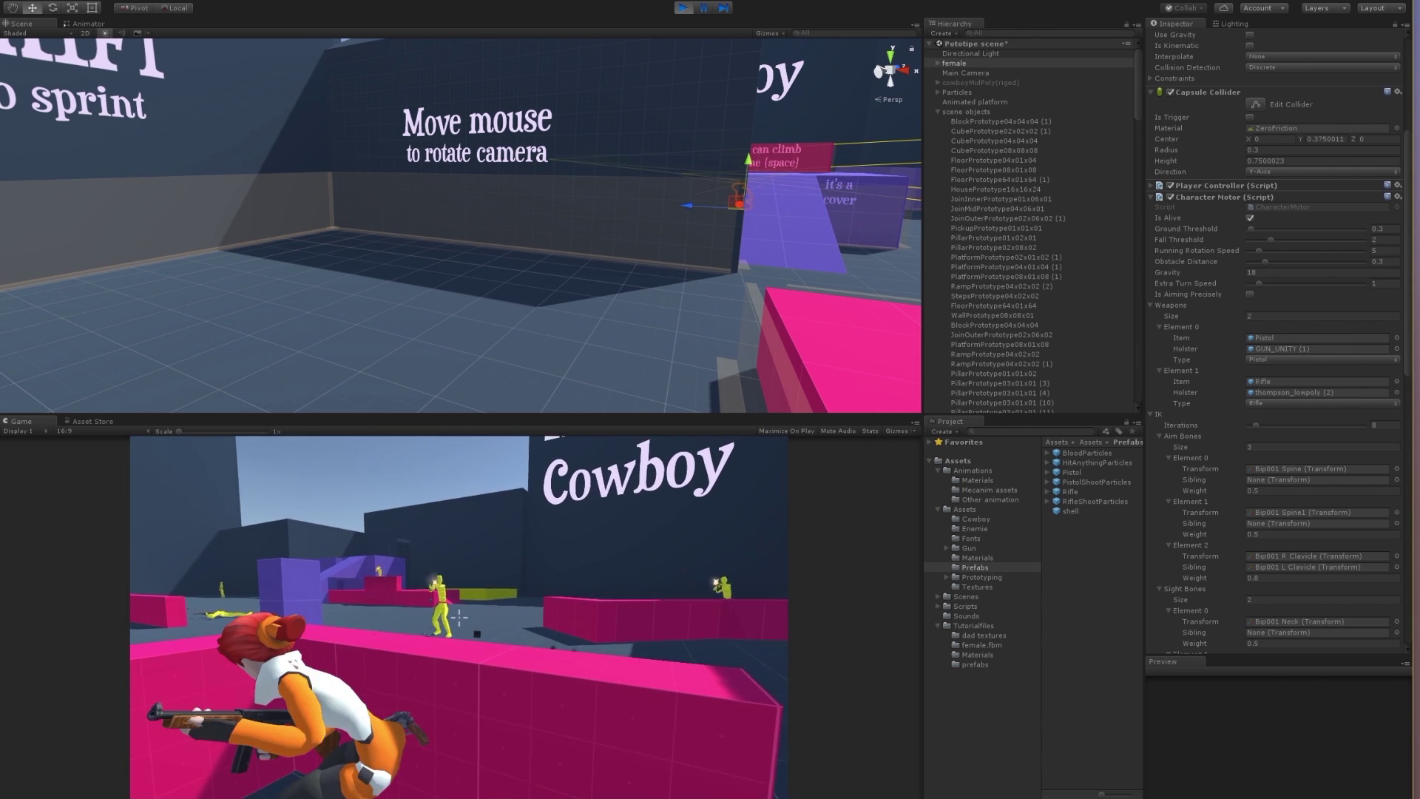
key(a)
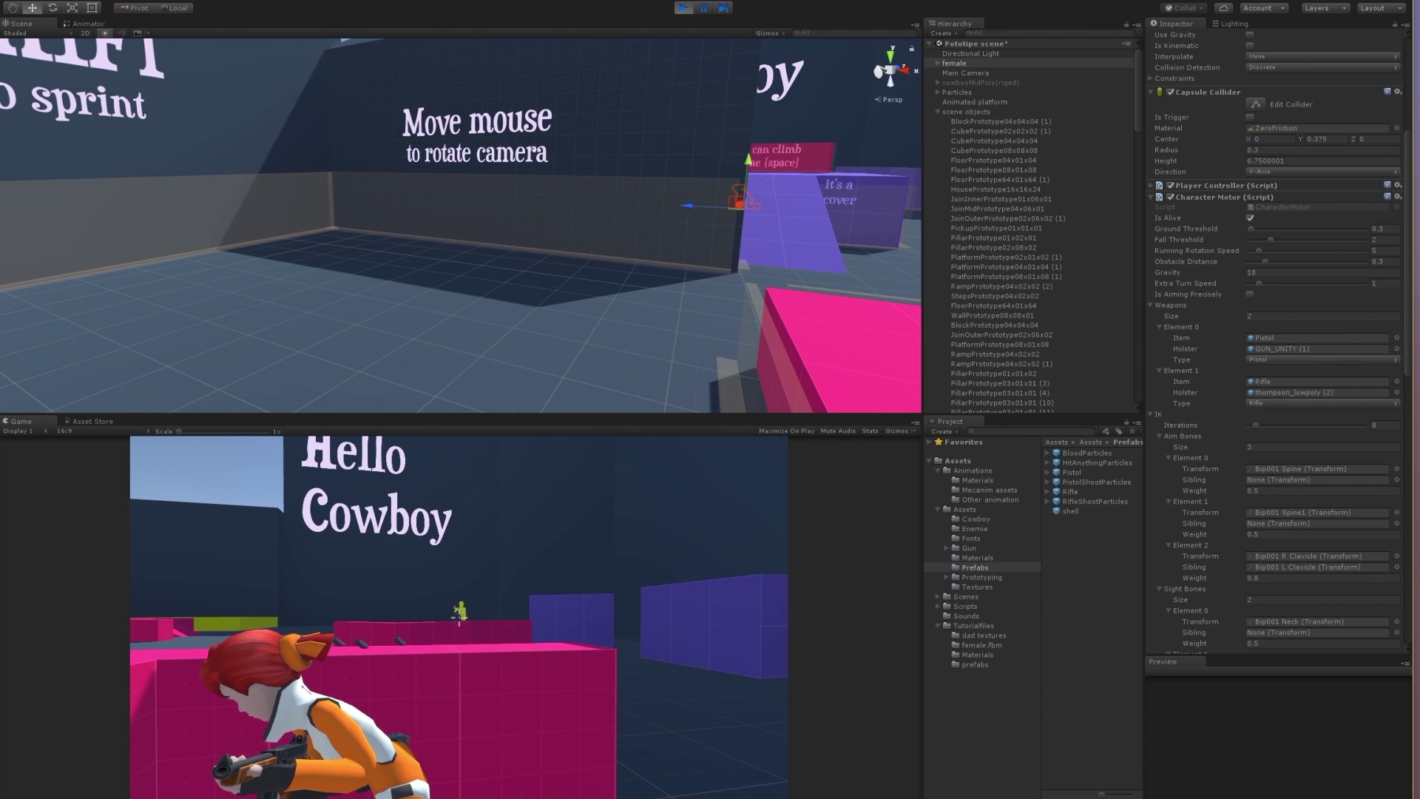
click(458, 618)
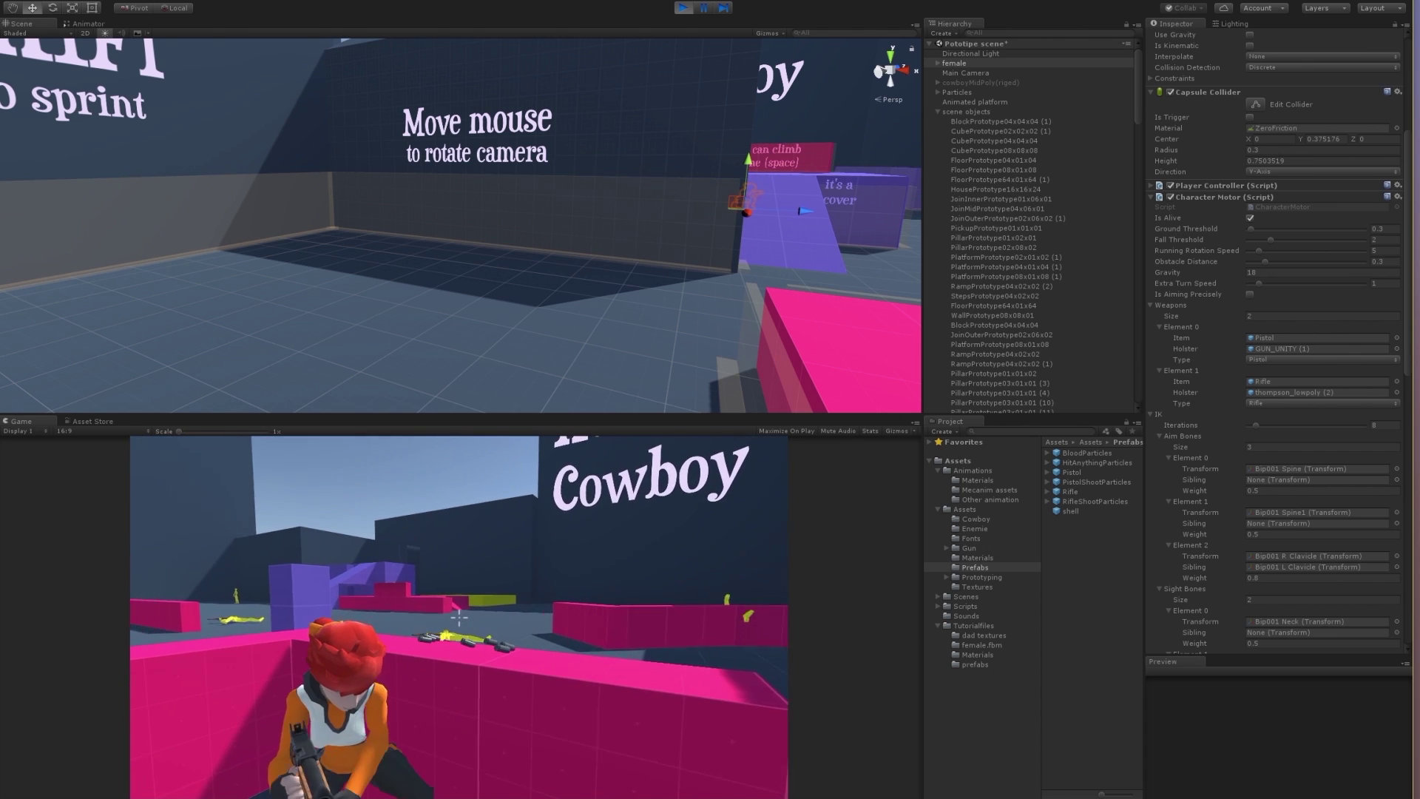
Advance to the next pink-wall cover, re-equip the rifle, aim and fire at the enemy ahead
key(w)
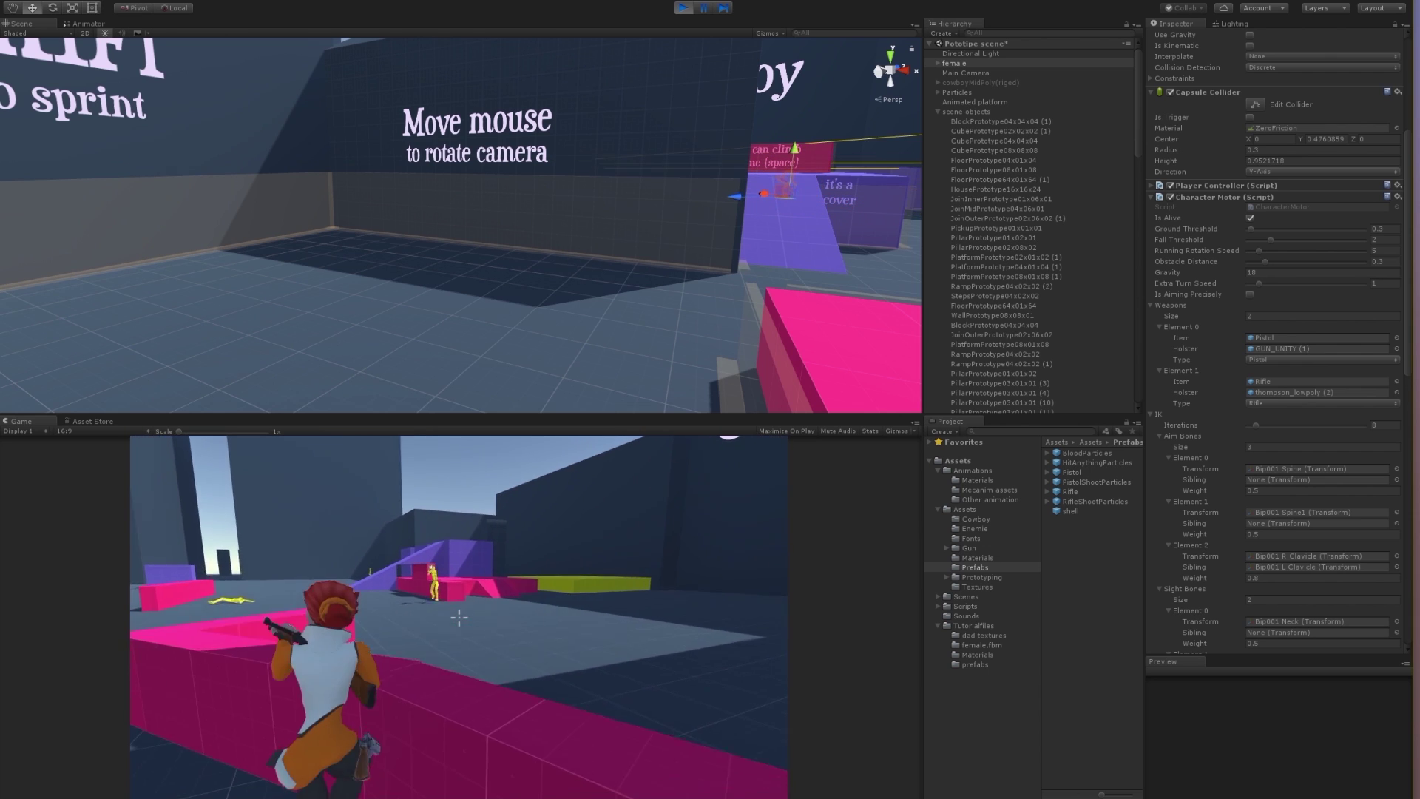
key(w)
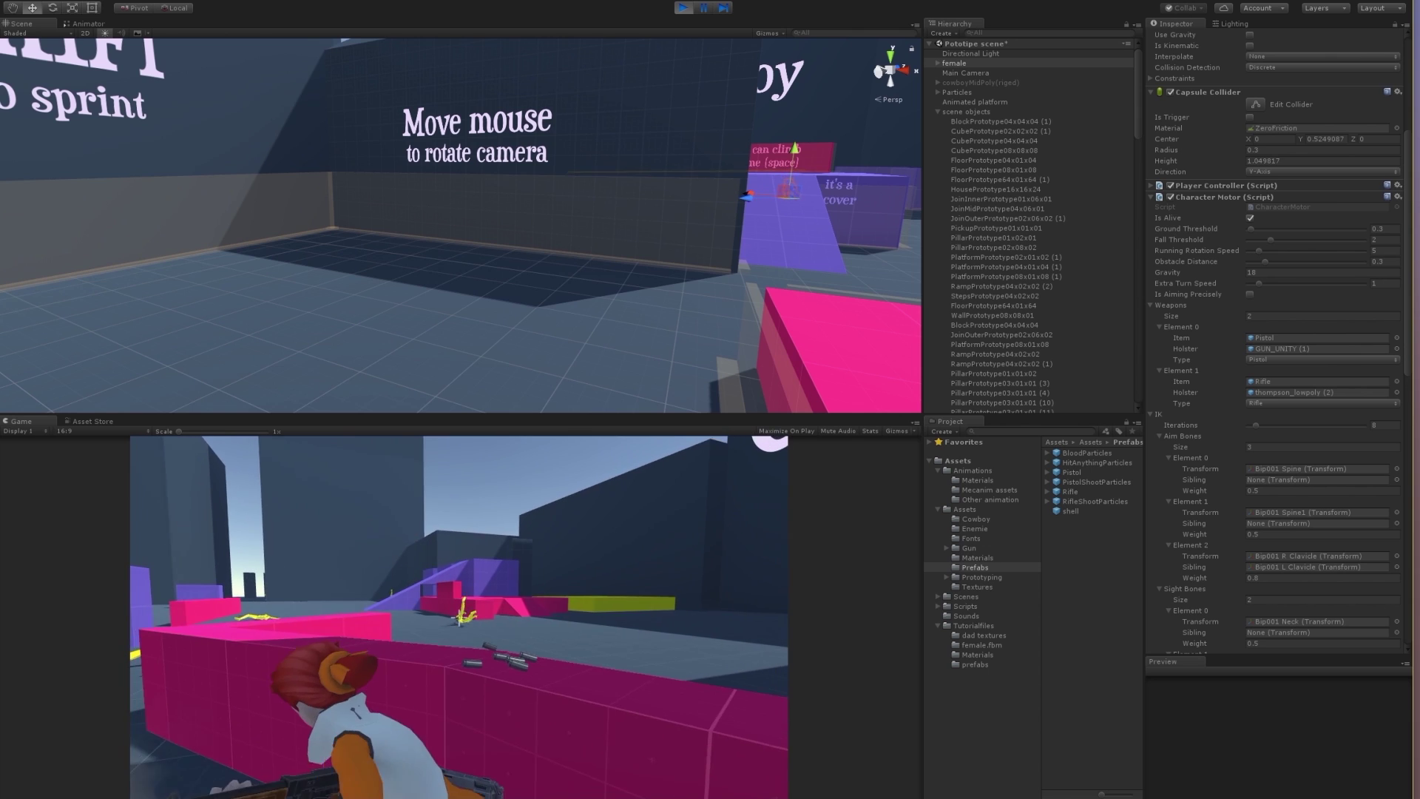
key(2)
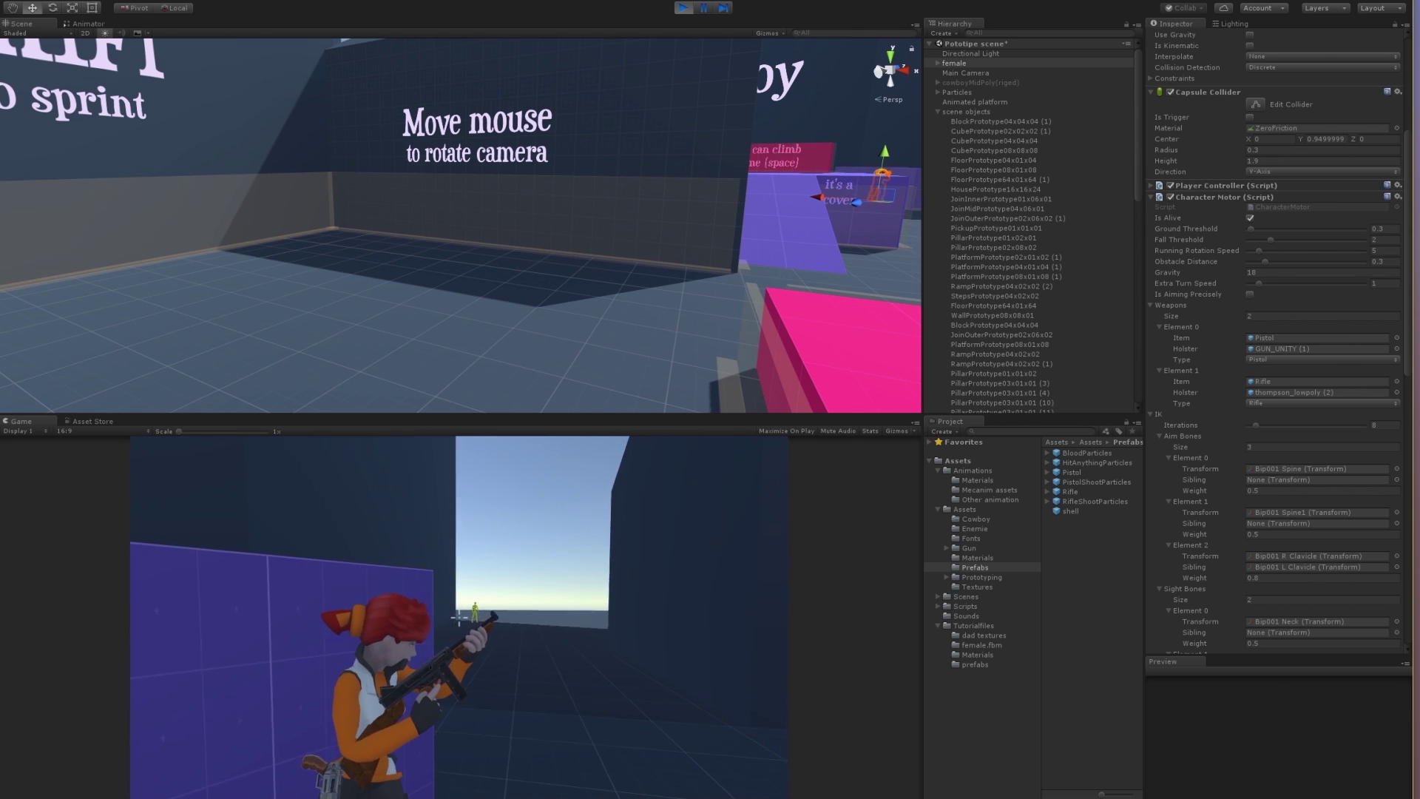
right_click(457, 617)
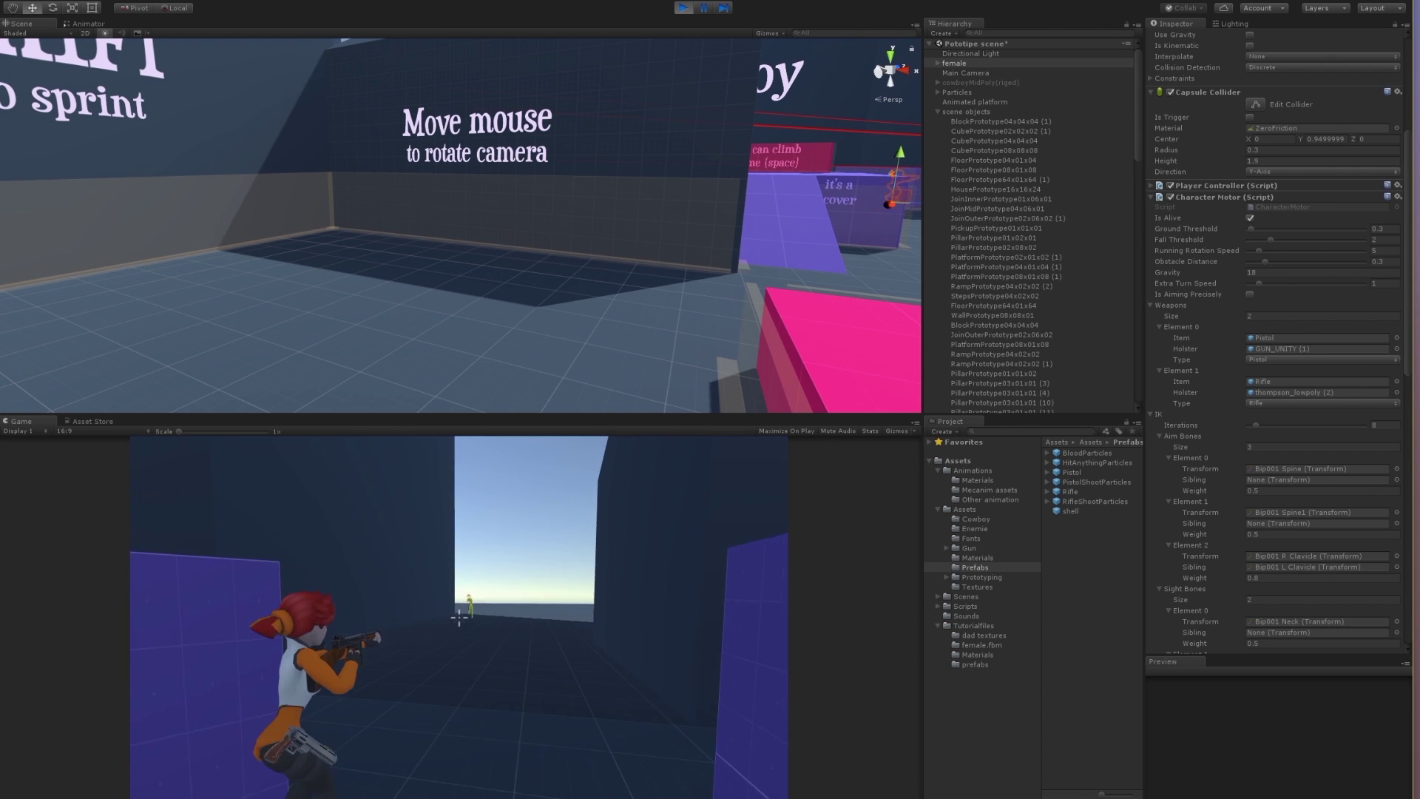
click(453, 615)
click(458, 613)
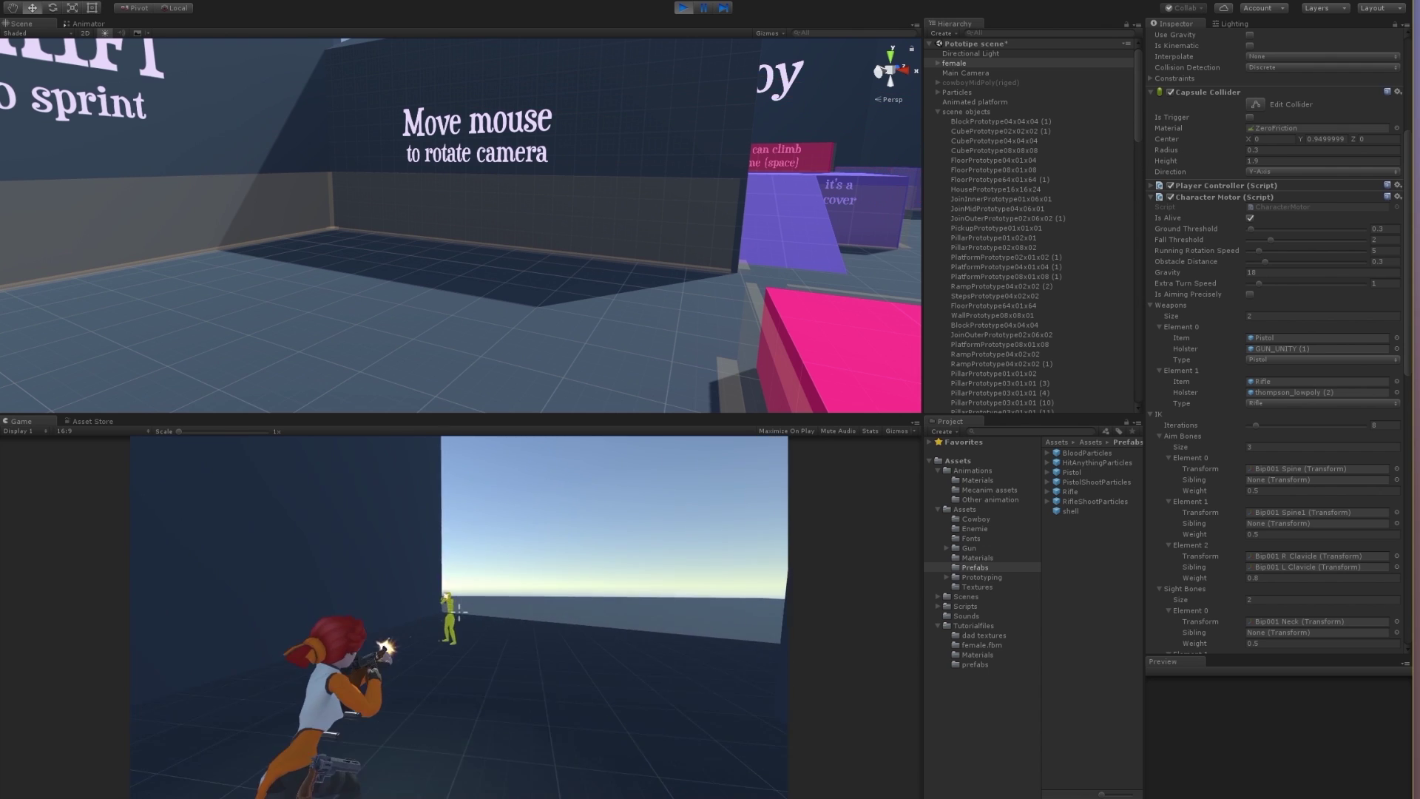